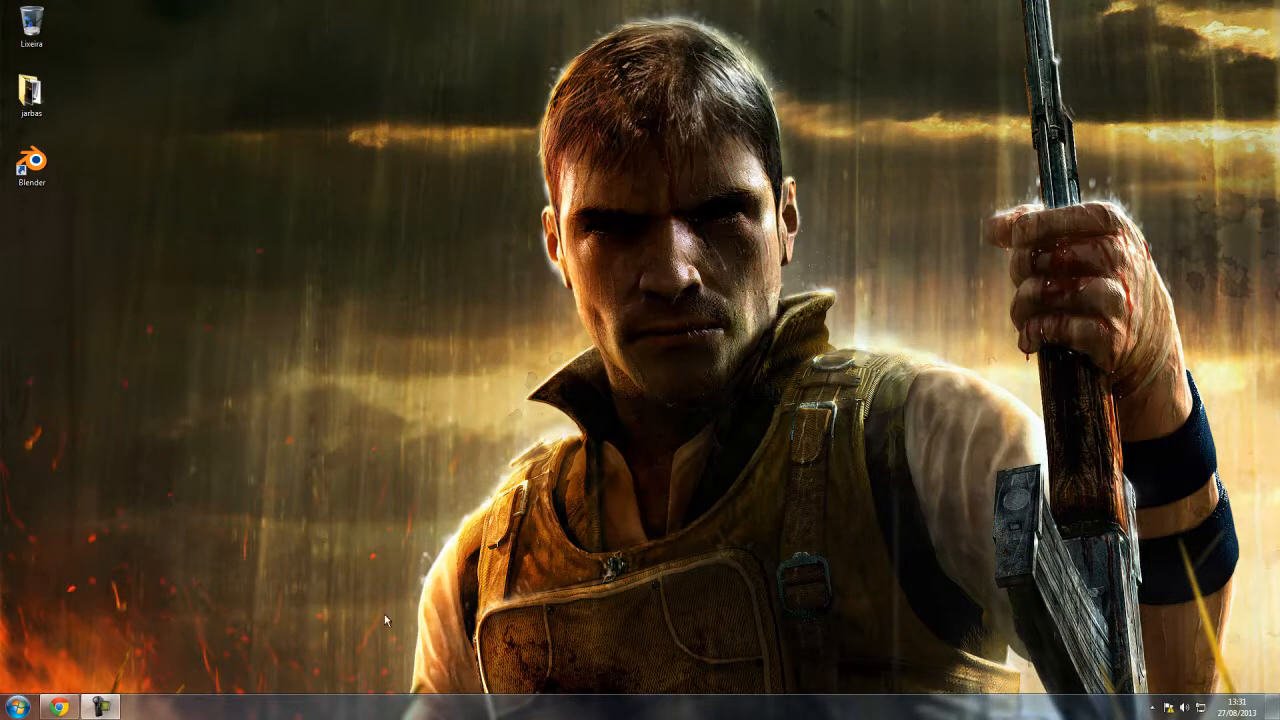
Step: Switch to Google Chrome and search Google for "blender"
left_click(60, 703)
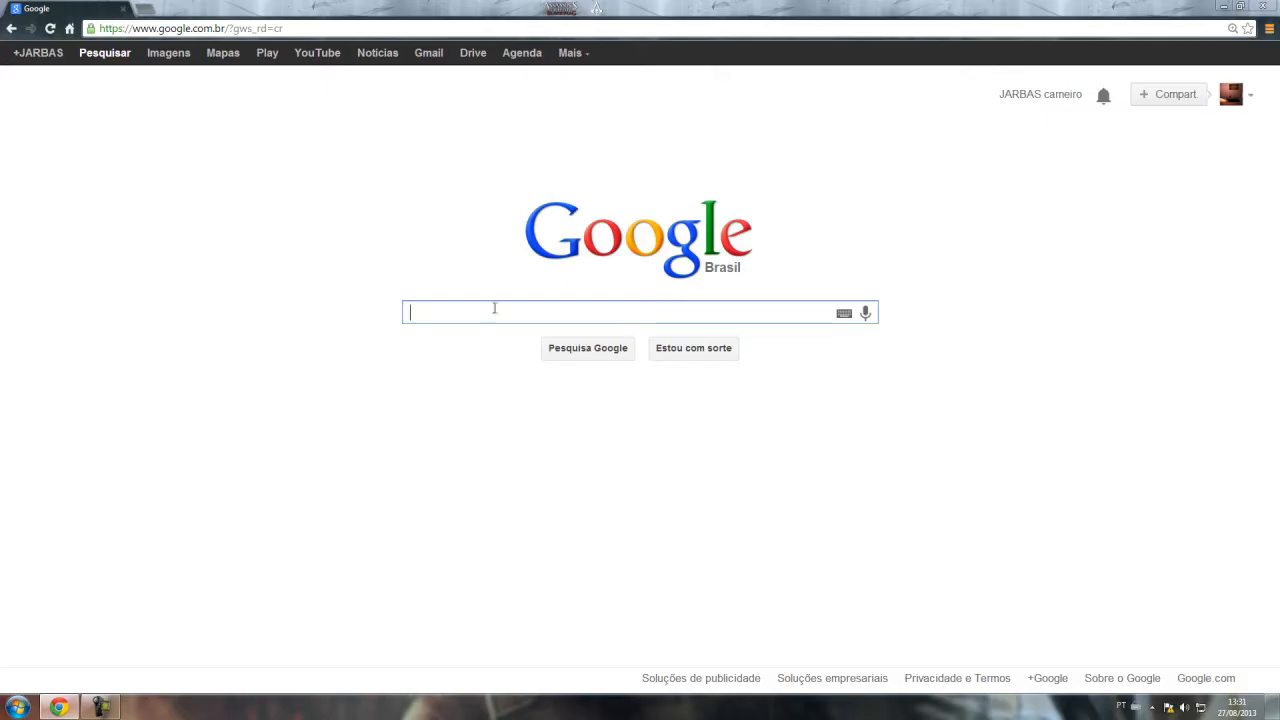
type("bl")
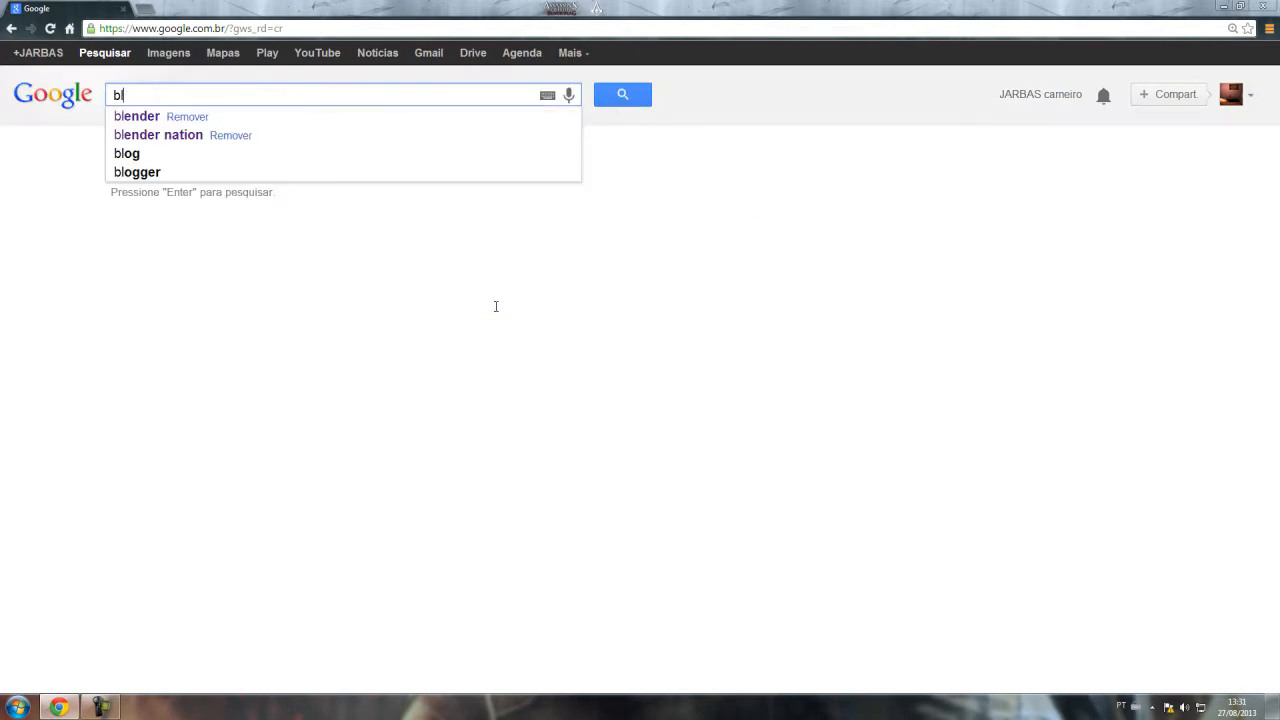
type("ender")
key("Return")
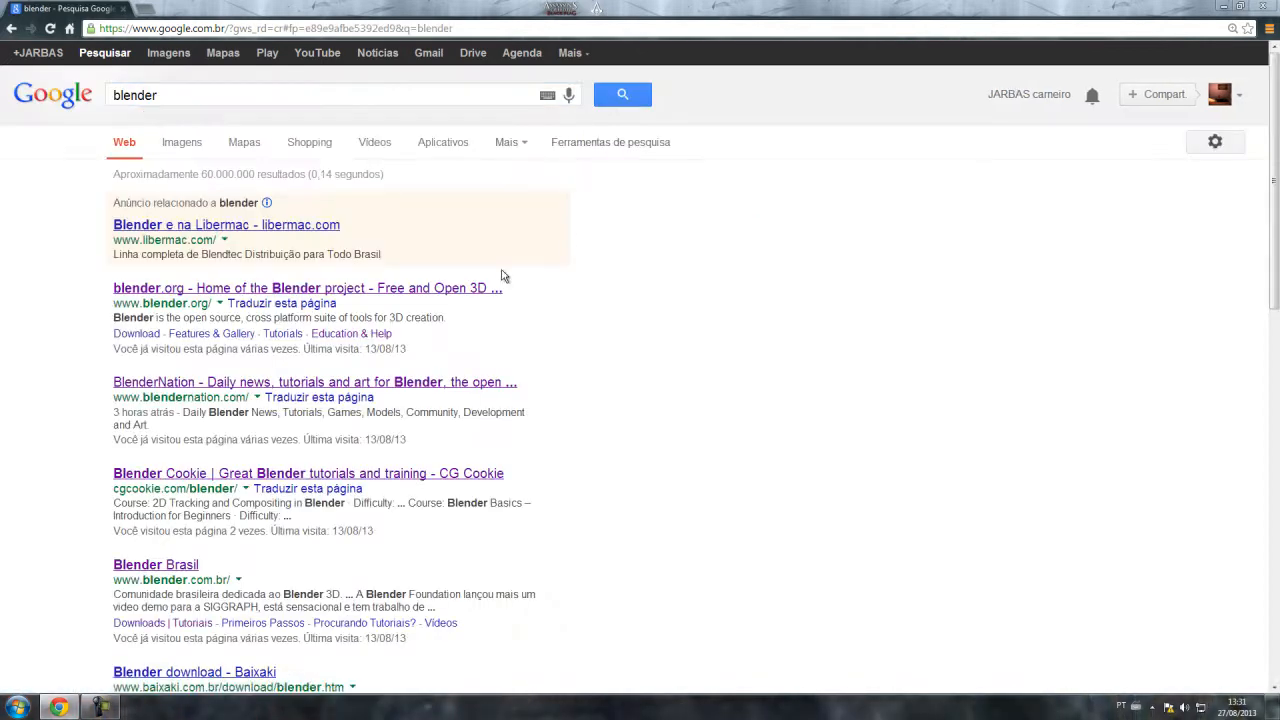
Step: Open the official blender.org site from the search results
scroll(537, 246, "down", 1)
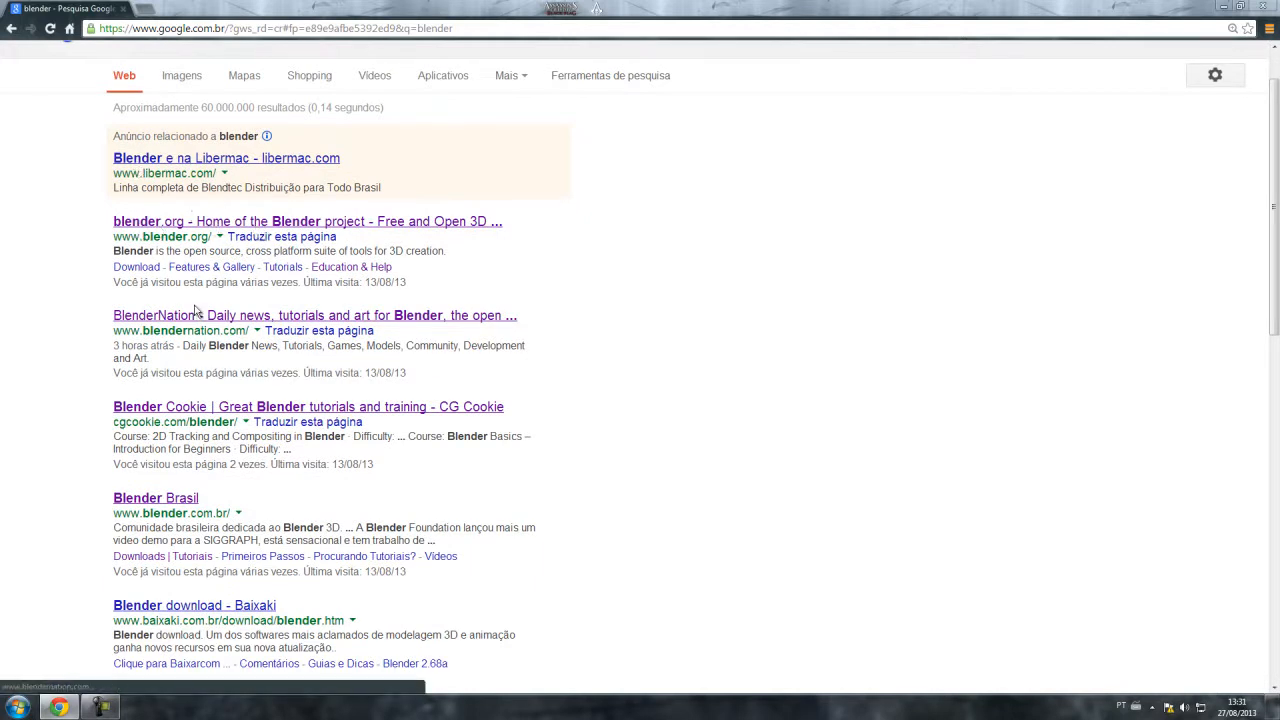
scroll(260, 232, "down", 1)
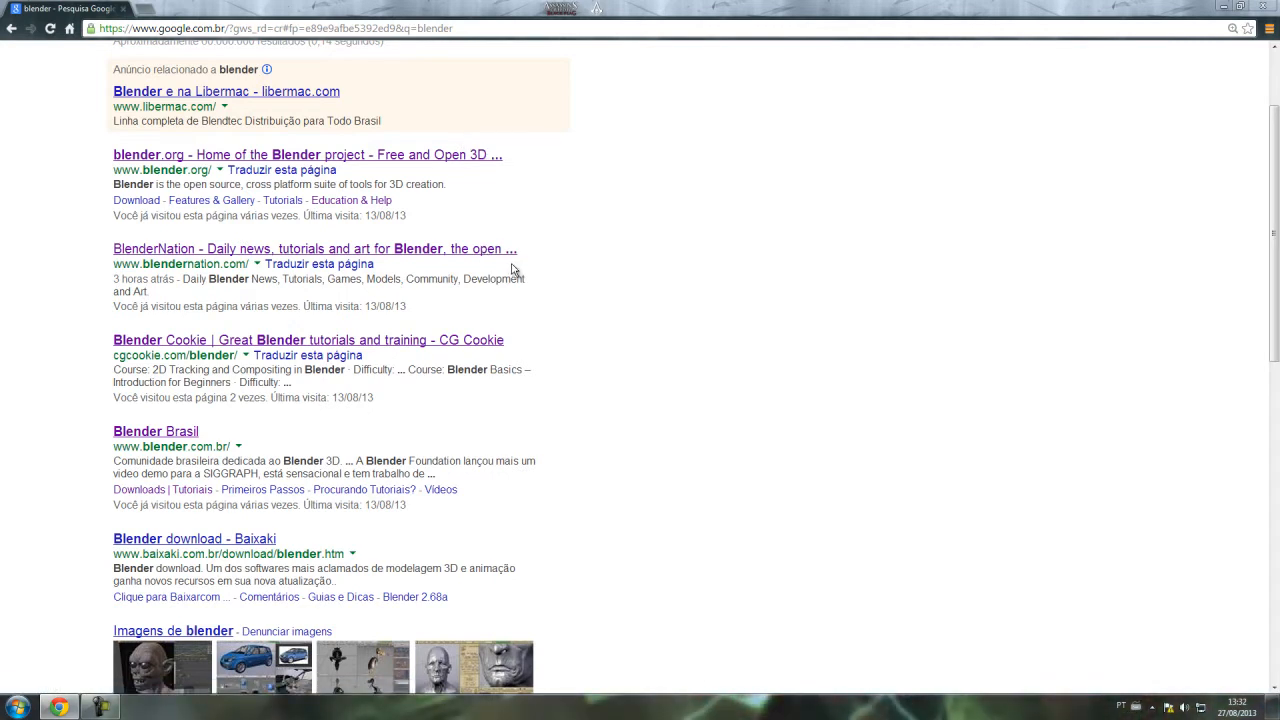
left_click(372, 158)
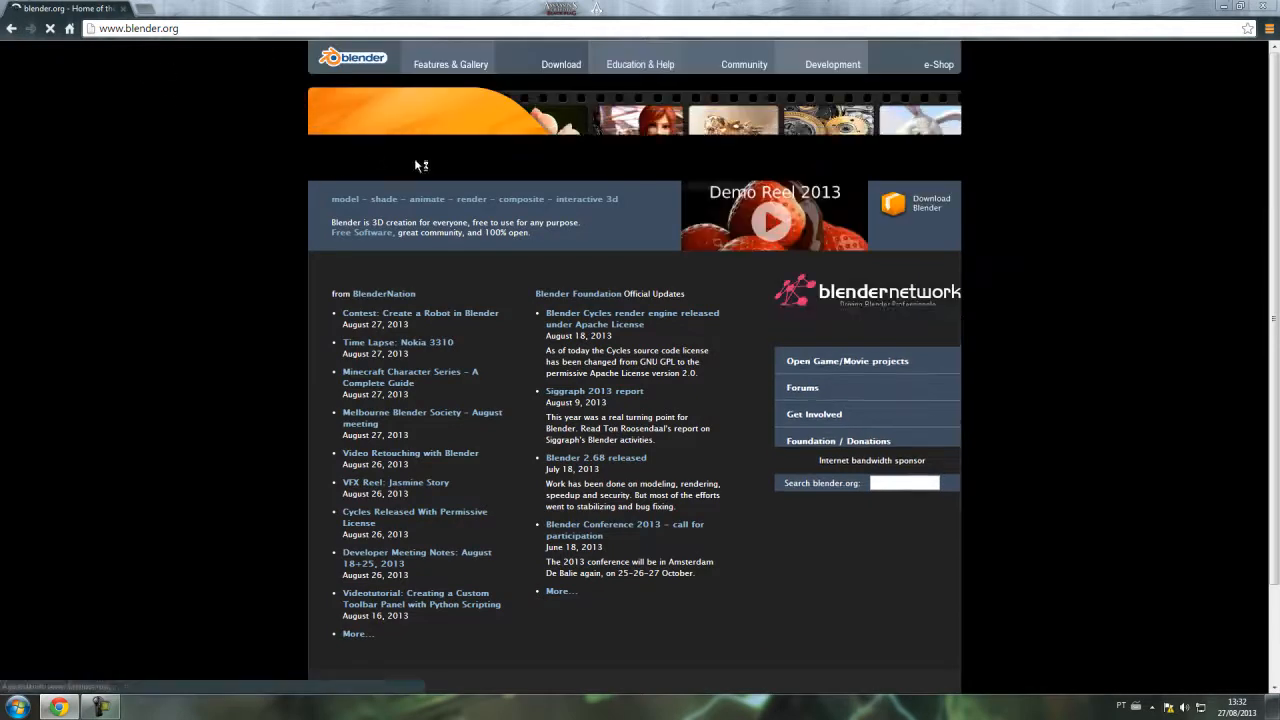
Step: Go to the Get Blender download page and find the Windows 32-bit and 64-bit packages of Blender 2.68a
scroll(664, 203, "down", 1)
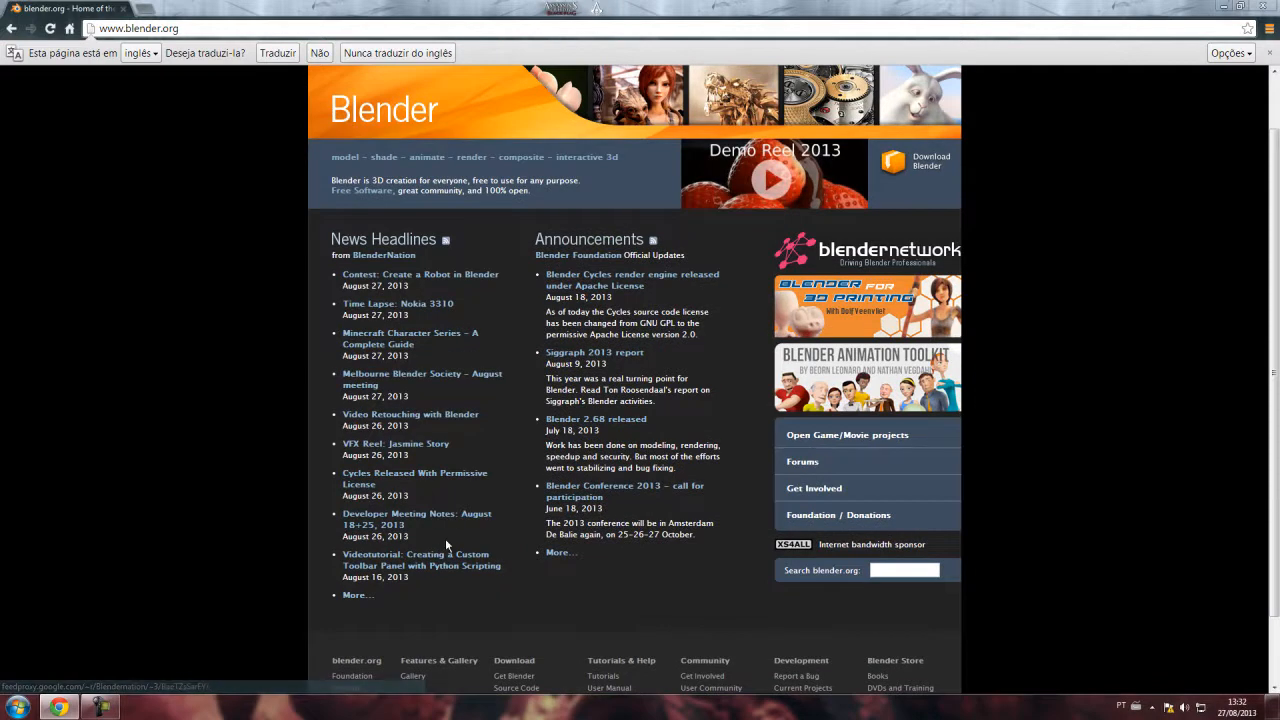
scroll(445, 538, "up", 1)
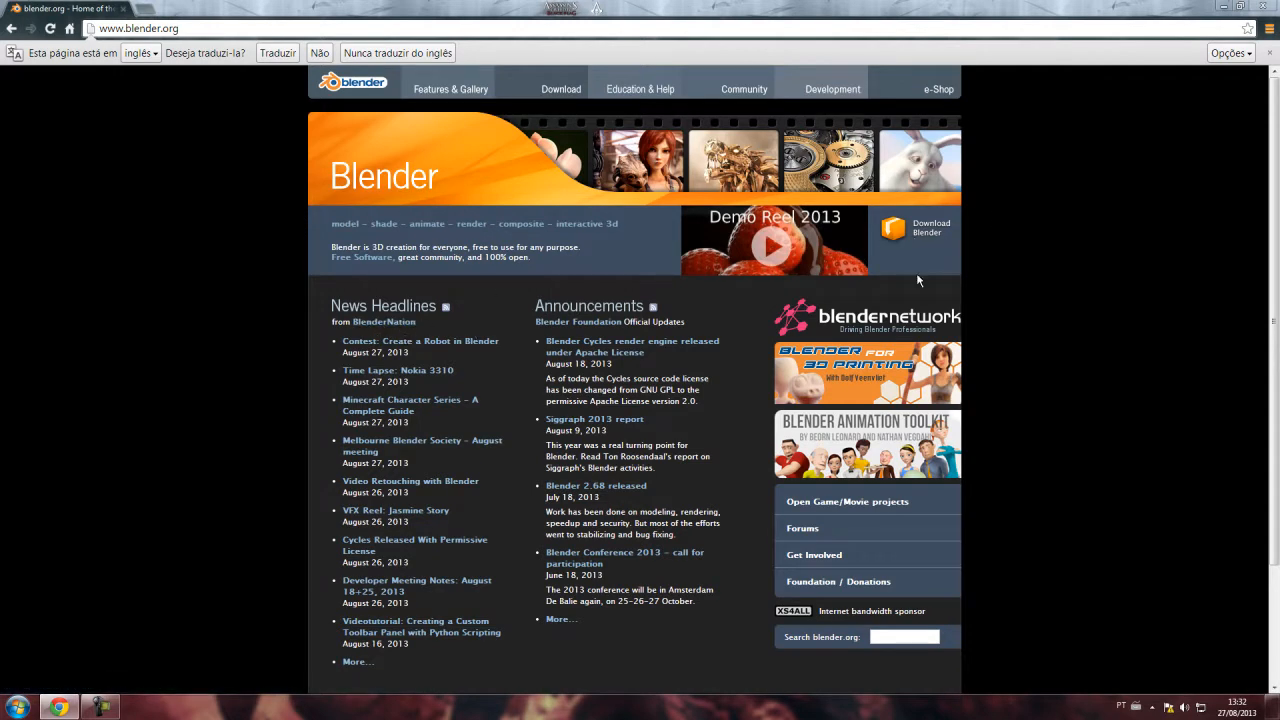
left_click(897, 226)
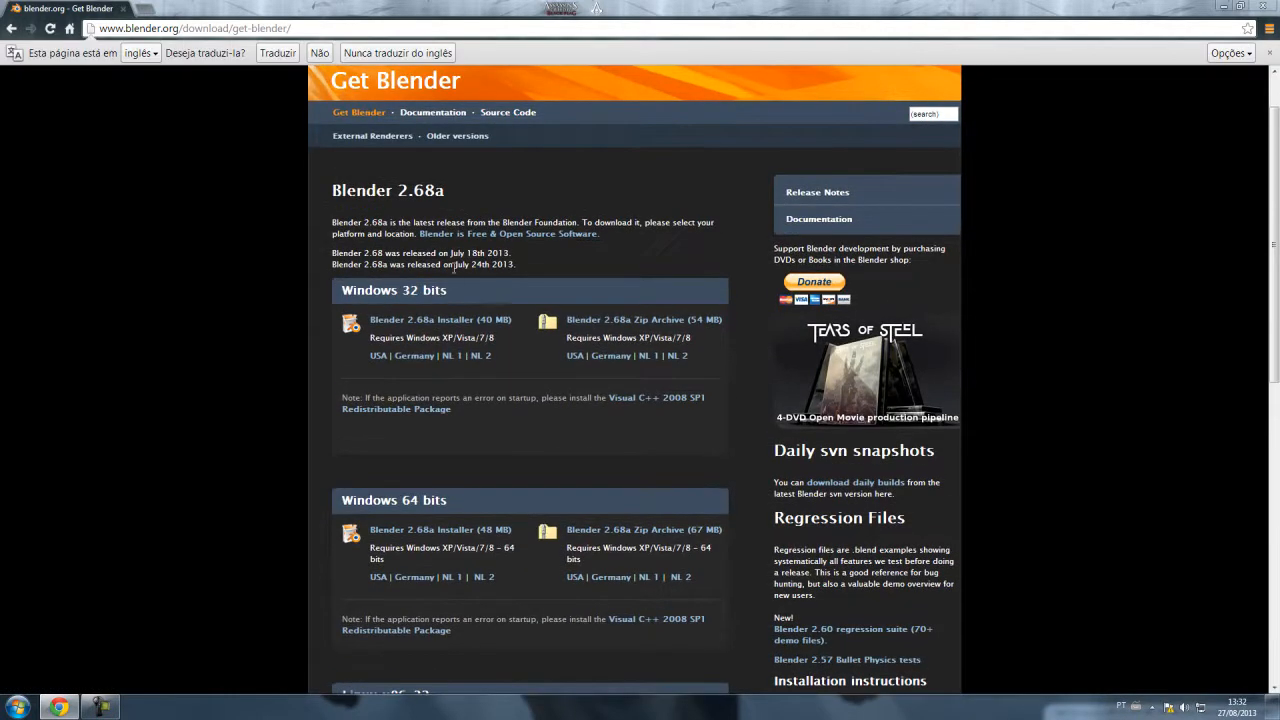
scroll(462, 282, "down", 1)
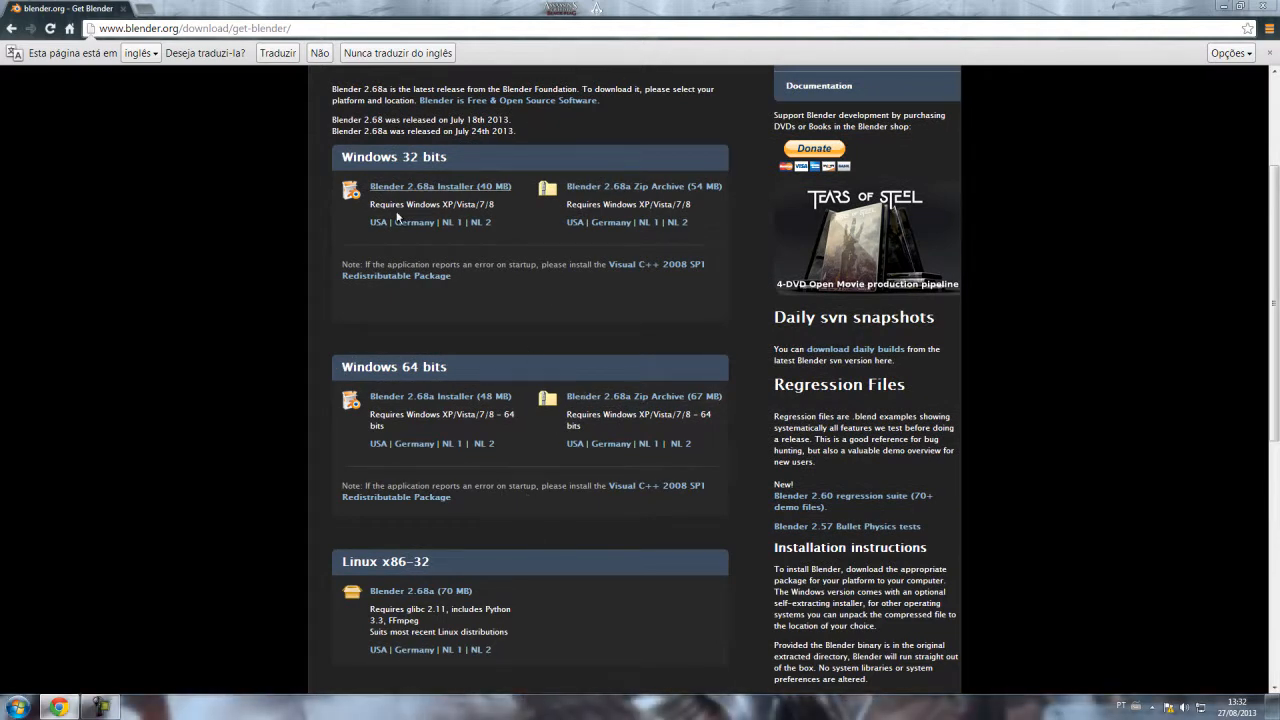
Step: Check in the Control Panel's system information whether Windows is 32-bit or 64-bit, and close the window
left_click(20, 706)
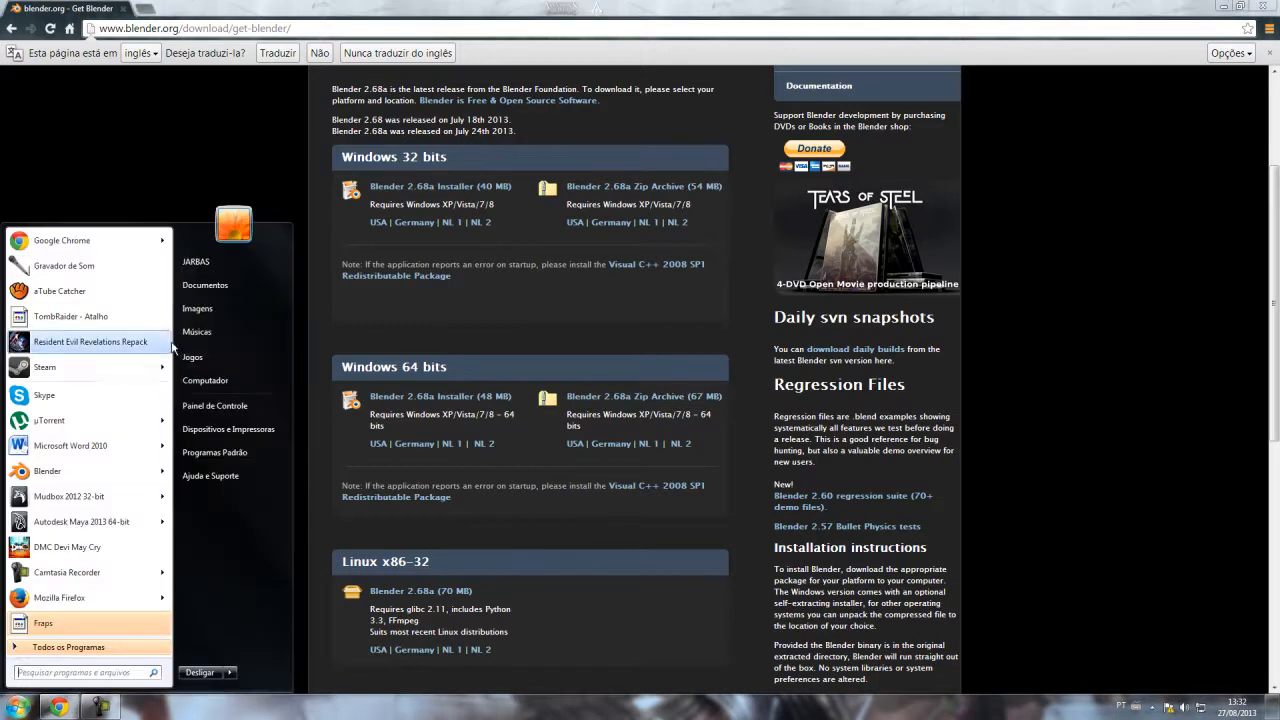
left_click(214, 405)
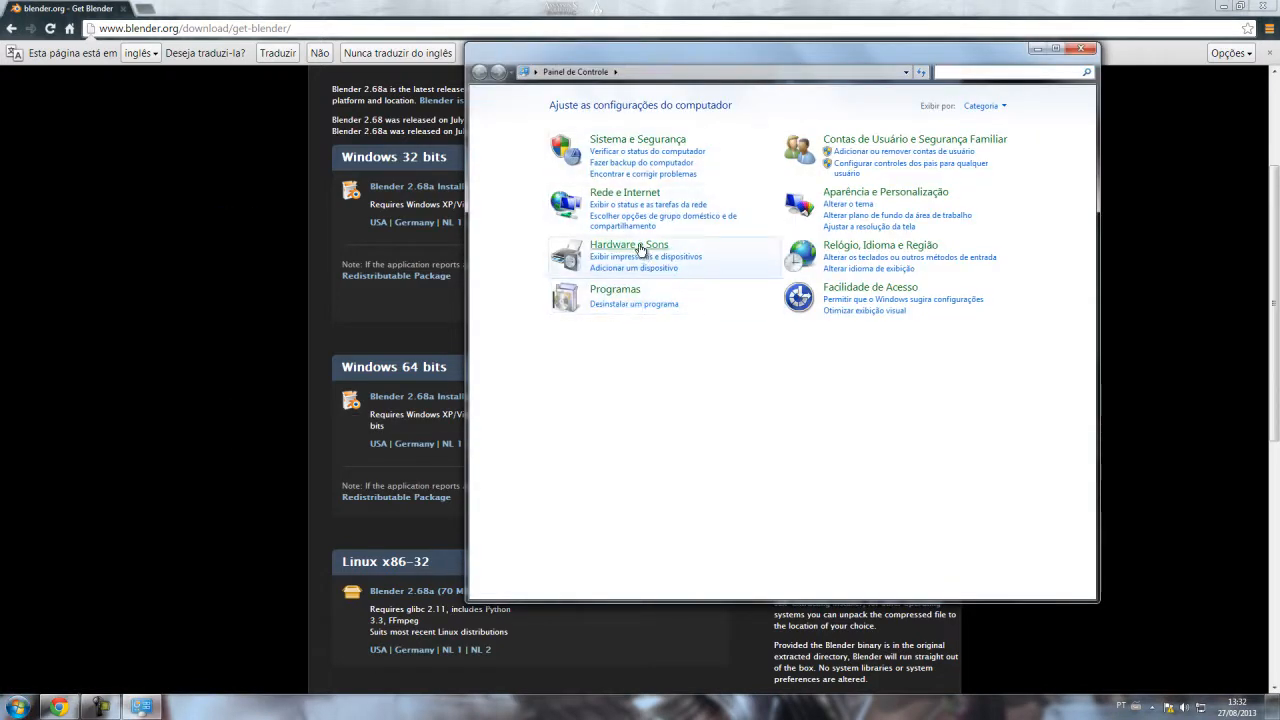
left_click(638, 140)
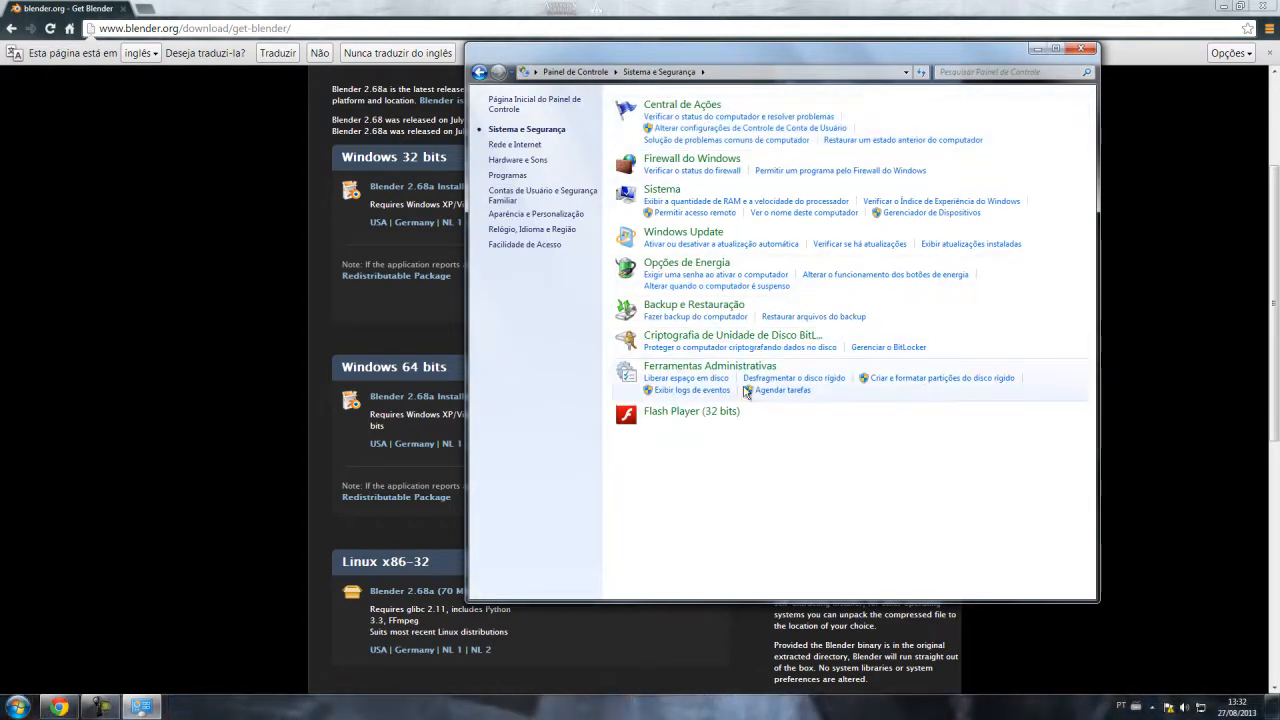
left_click(662, 189)
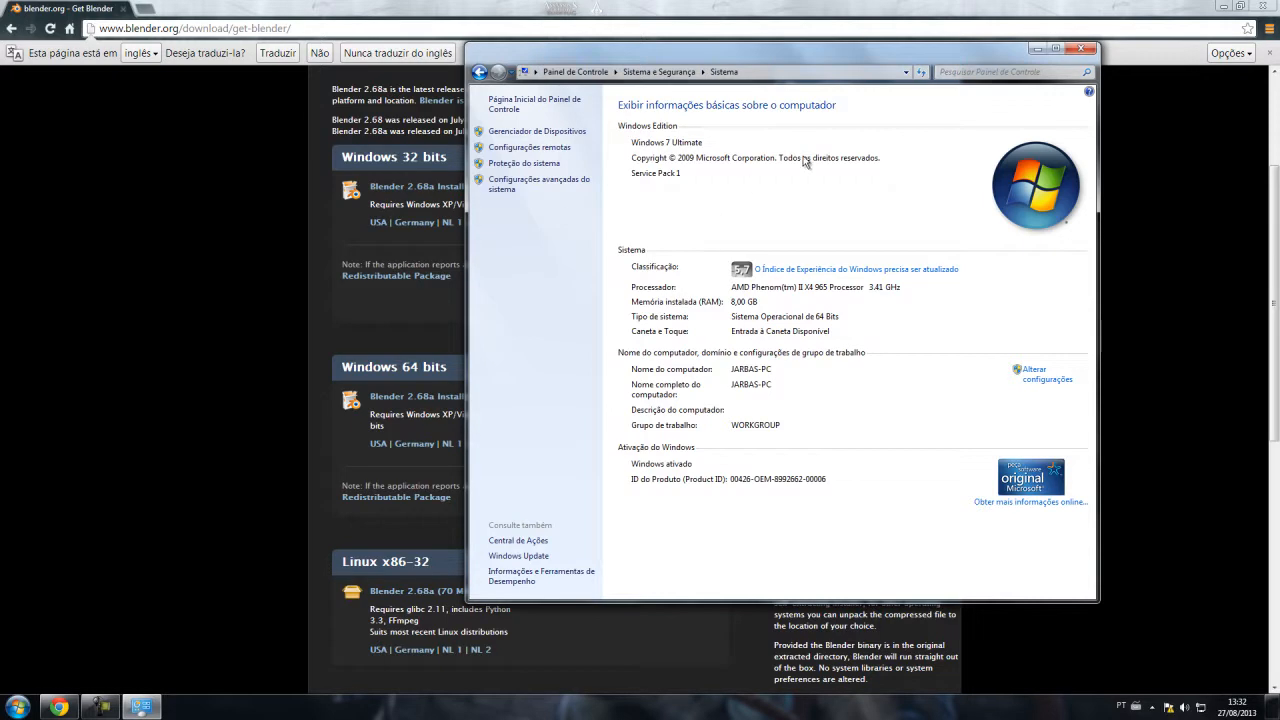
left_click(1083, 49)
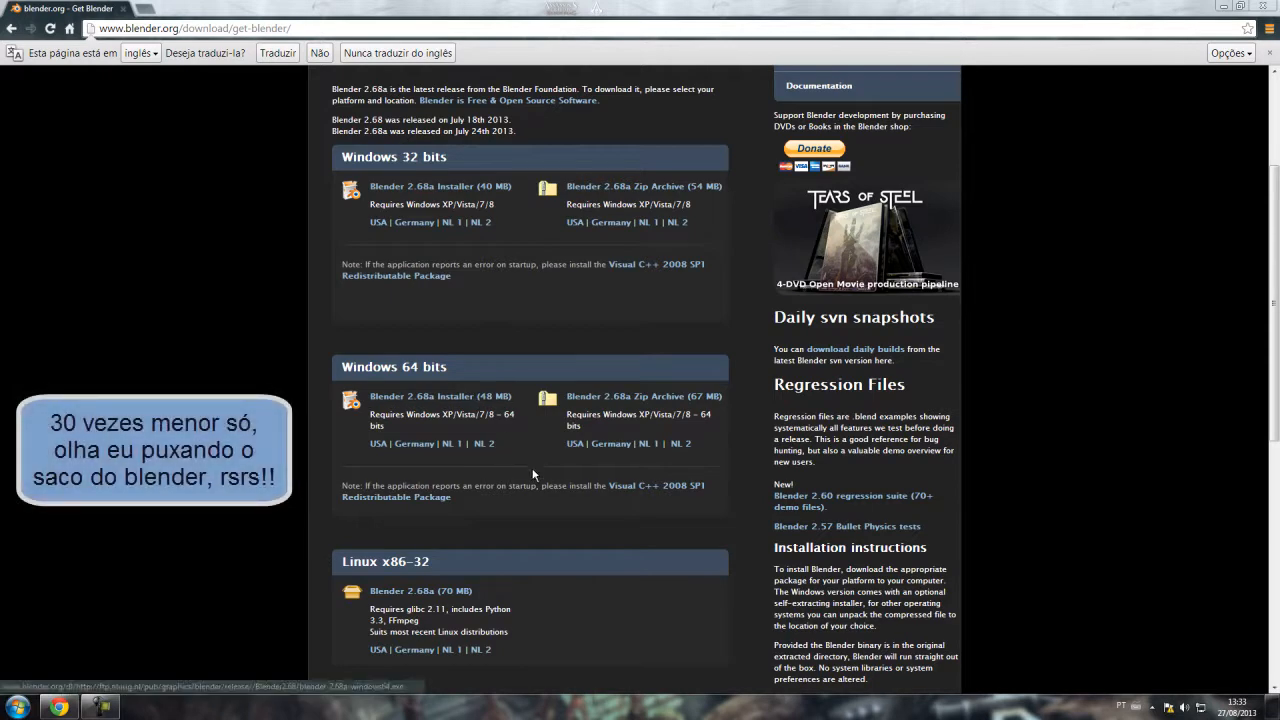
Step: Download the Blender 2.68a Zip Archive for Windows 64 bits and minimize the browser
left_click(491, 397)
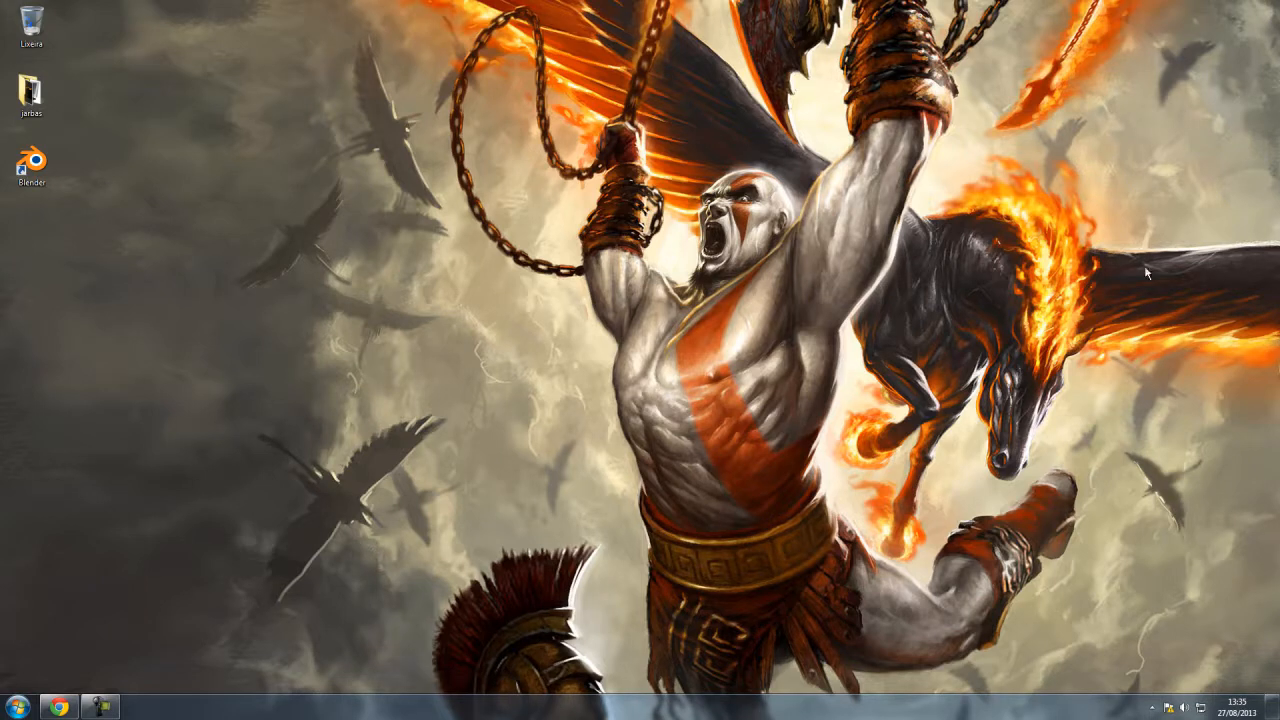
left_click(59, 707)
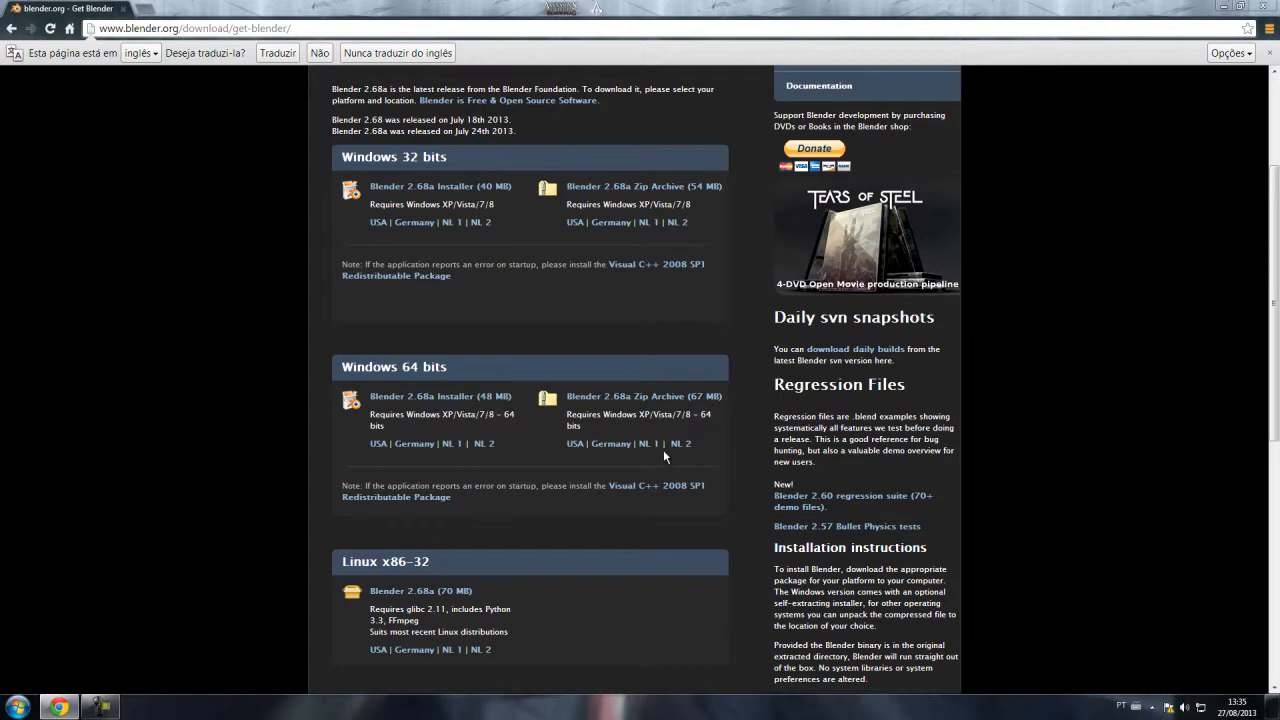
left_click(621, 401)
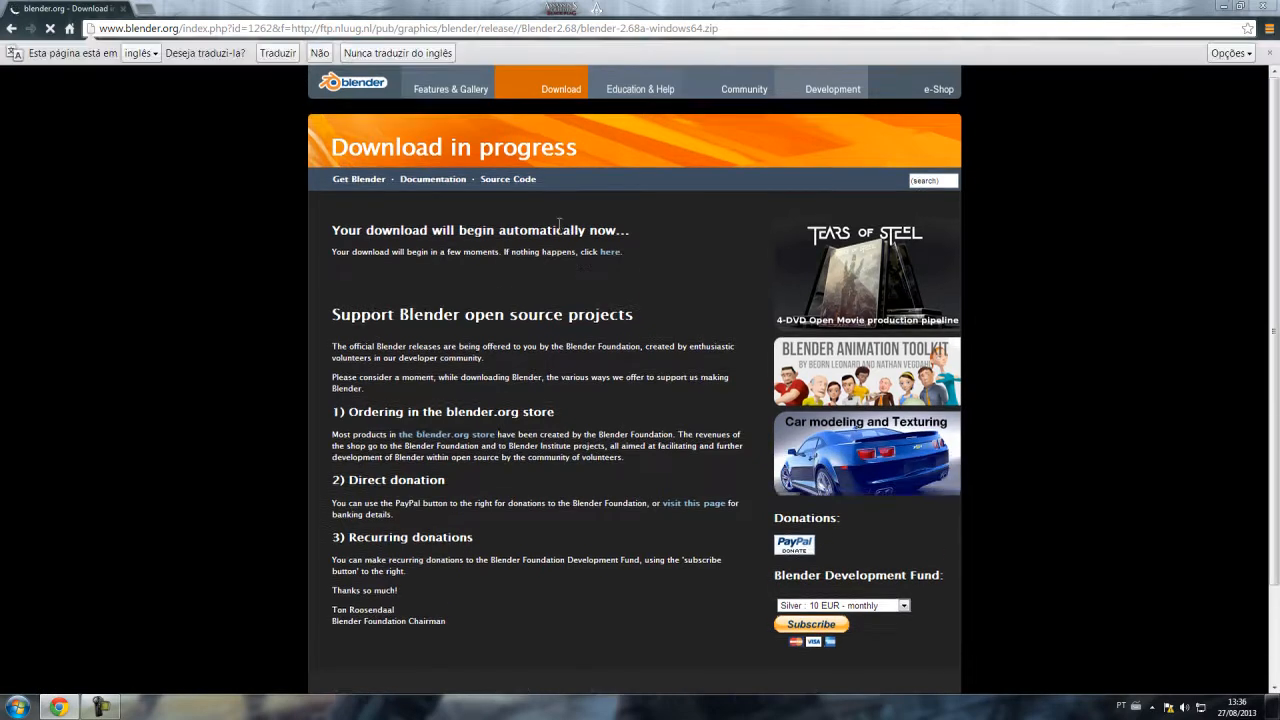
left_click(610, 252)
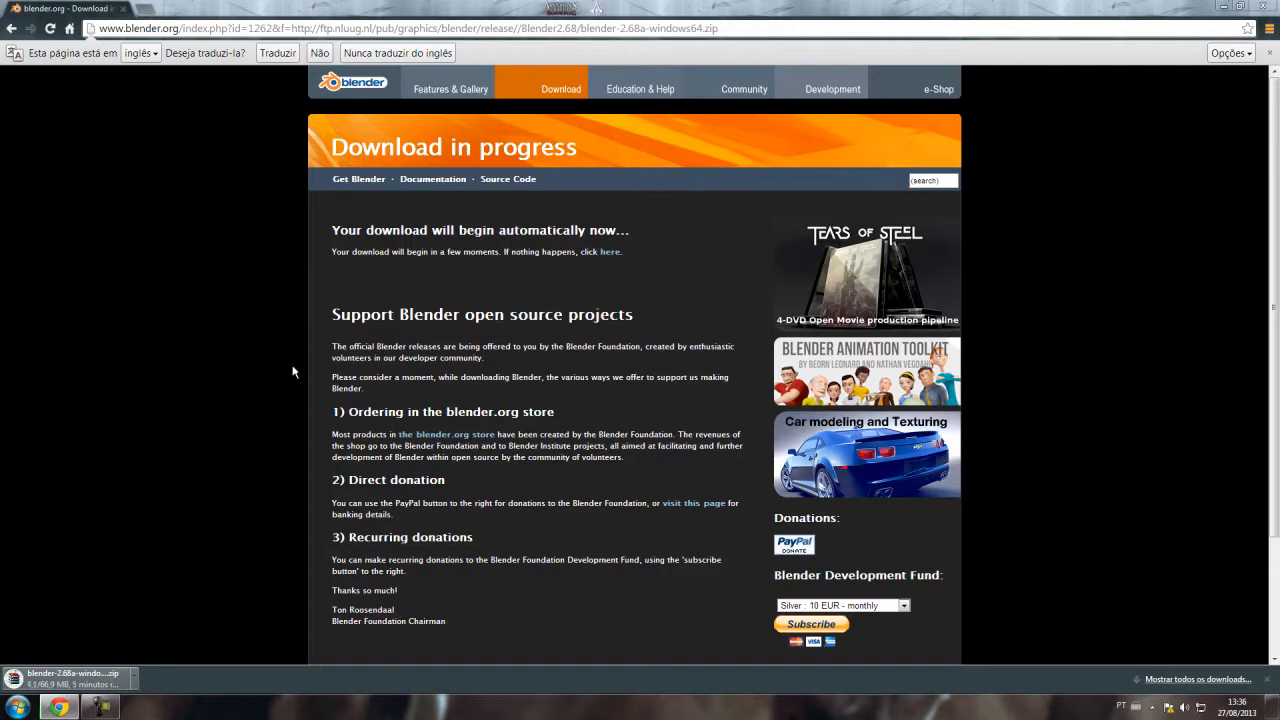
left_click(1225, 8)
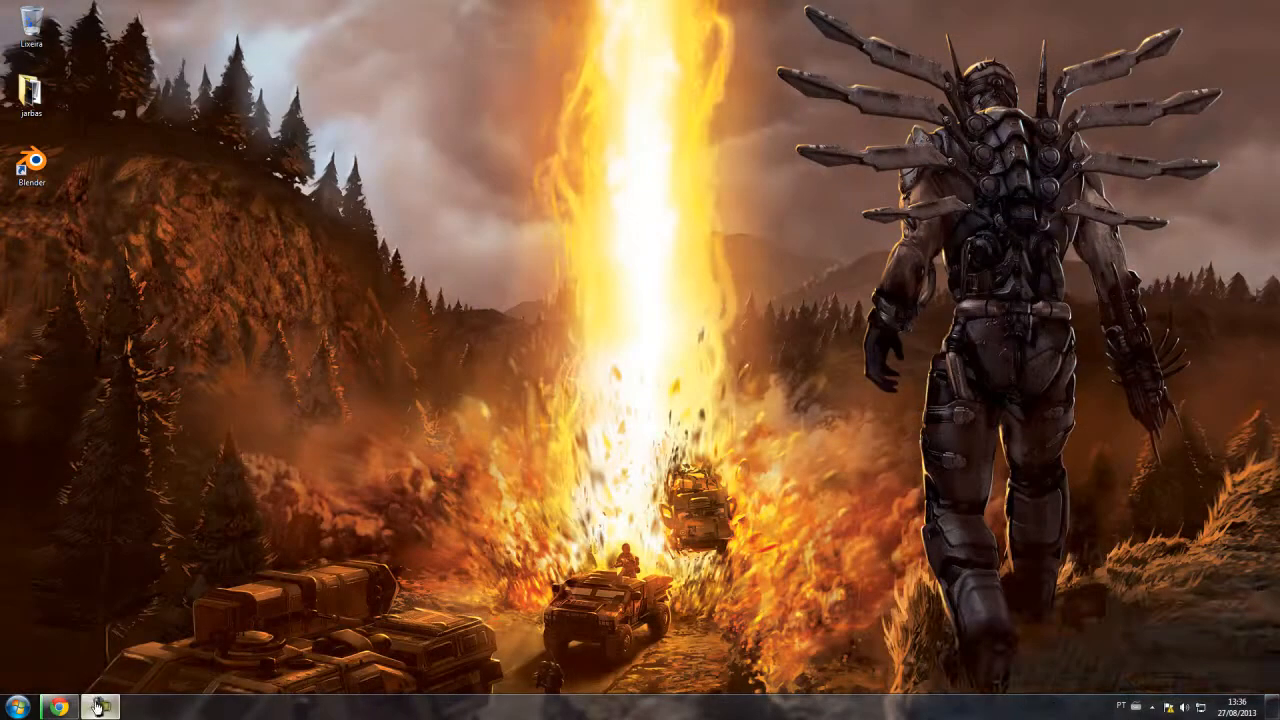
left_click(100, 707)
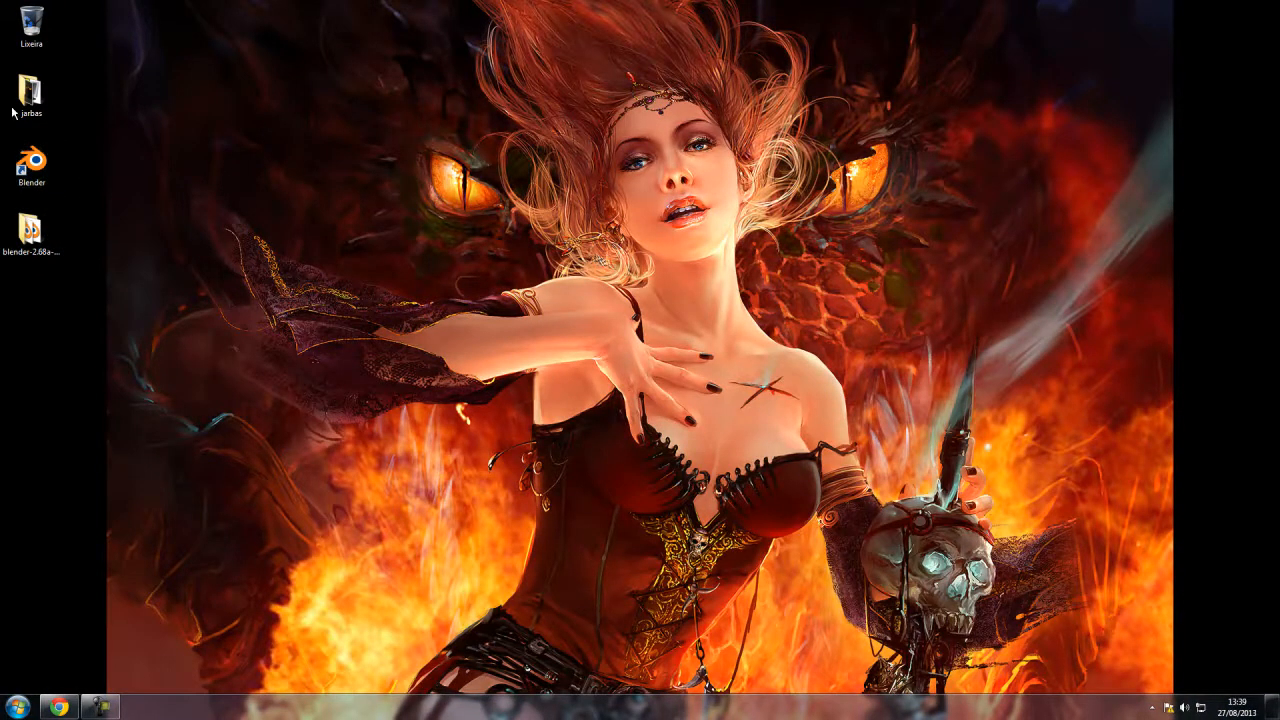
Step: Open the extracted blender-2.68a-windows64 folder from the desktop and launch the blender application in it
double_click(40, 166)
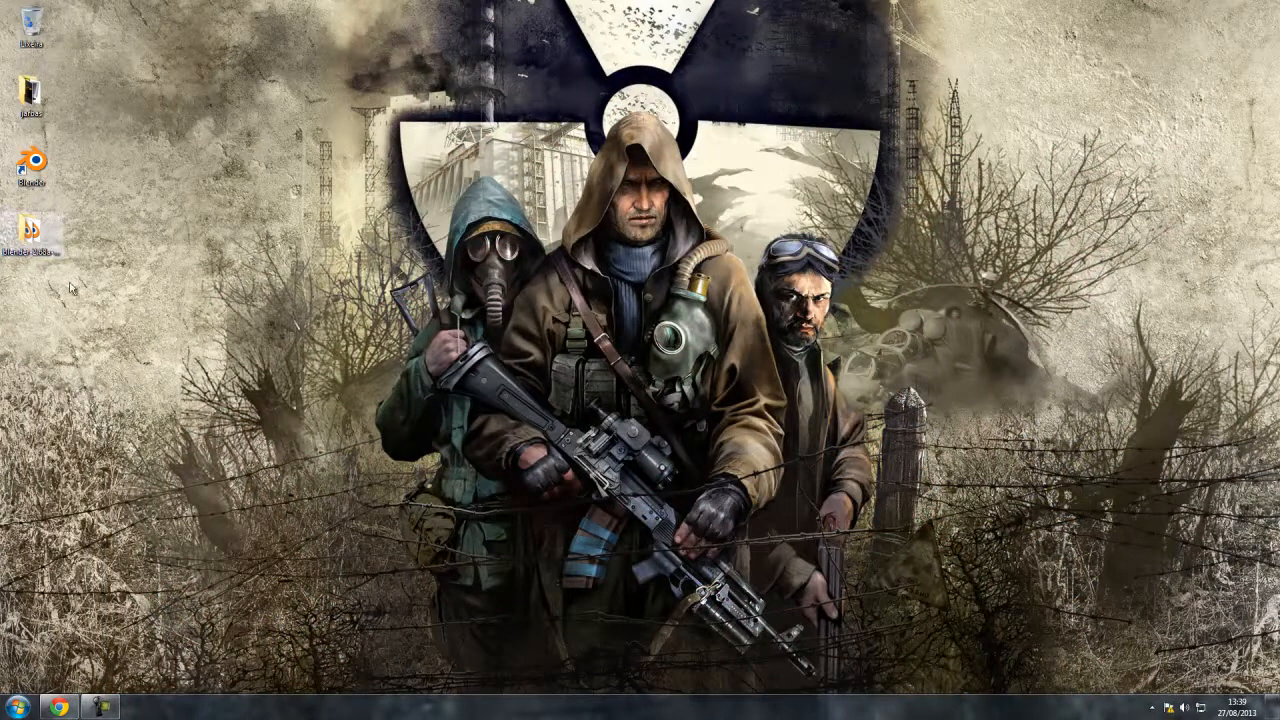
double_click(40, 248)
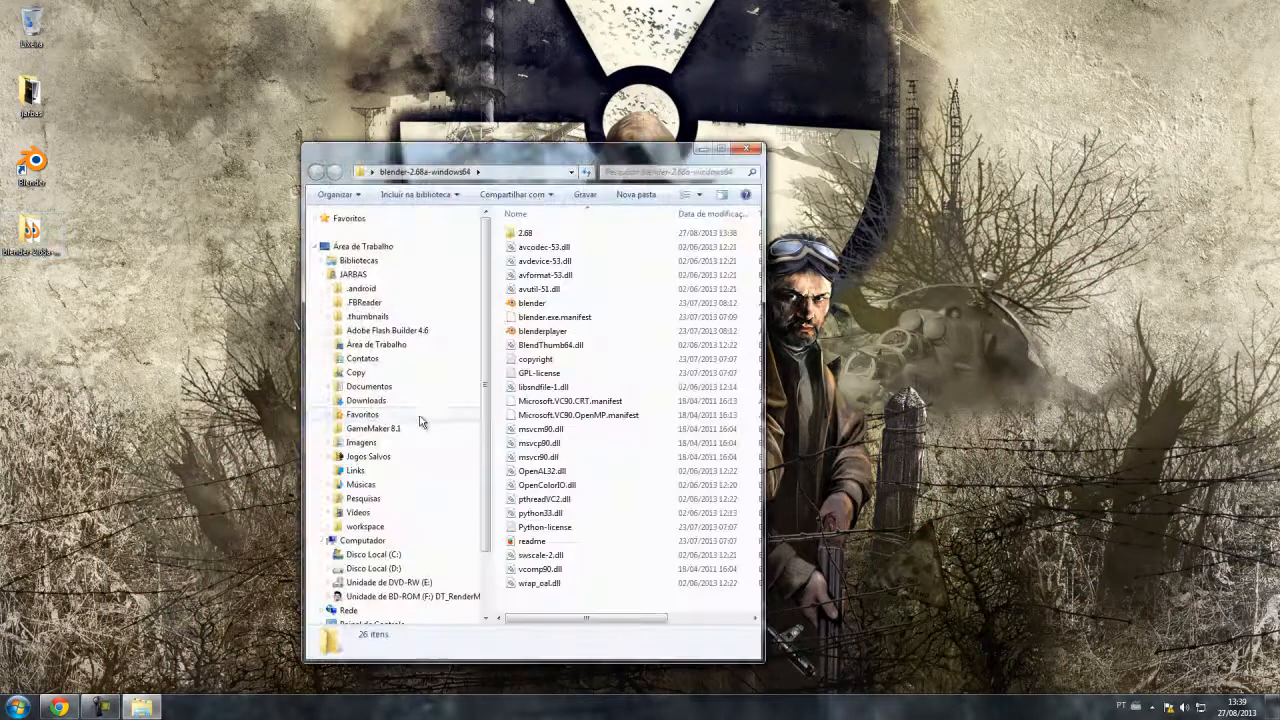
scroll(656, 360, "right", 2)
scroll(656, 360, "left", 2)
left_click(721, 148)
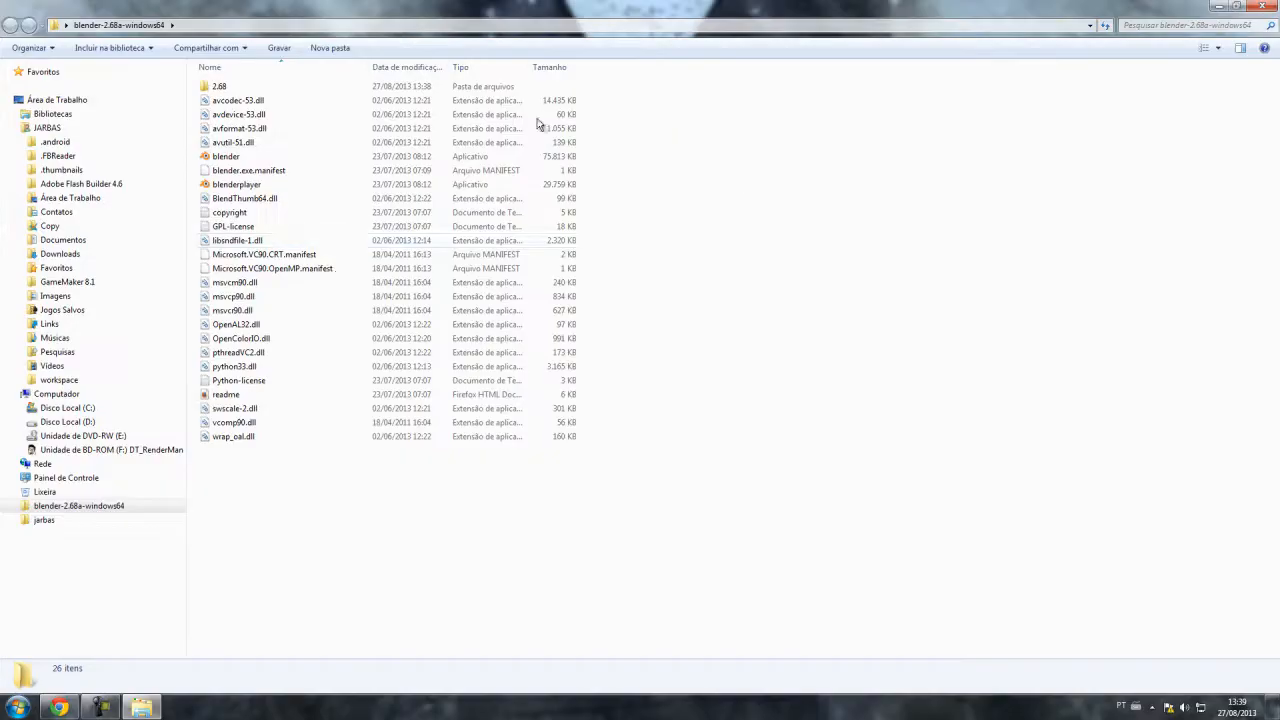
left_click(224, 162)
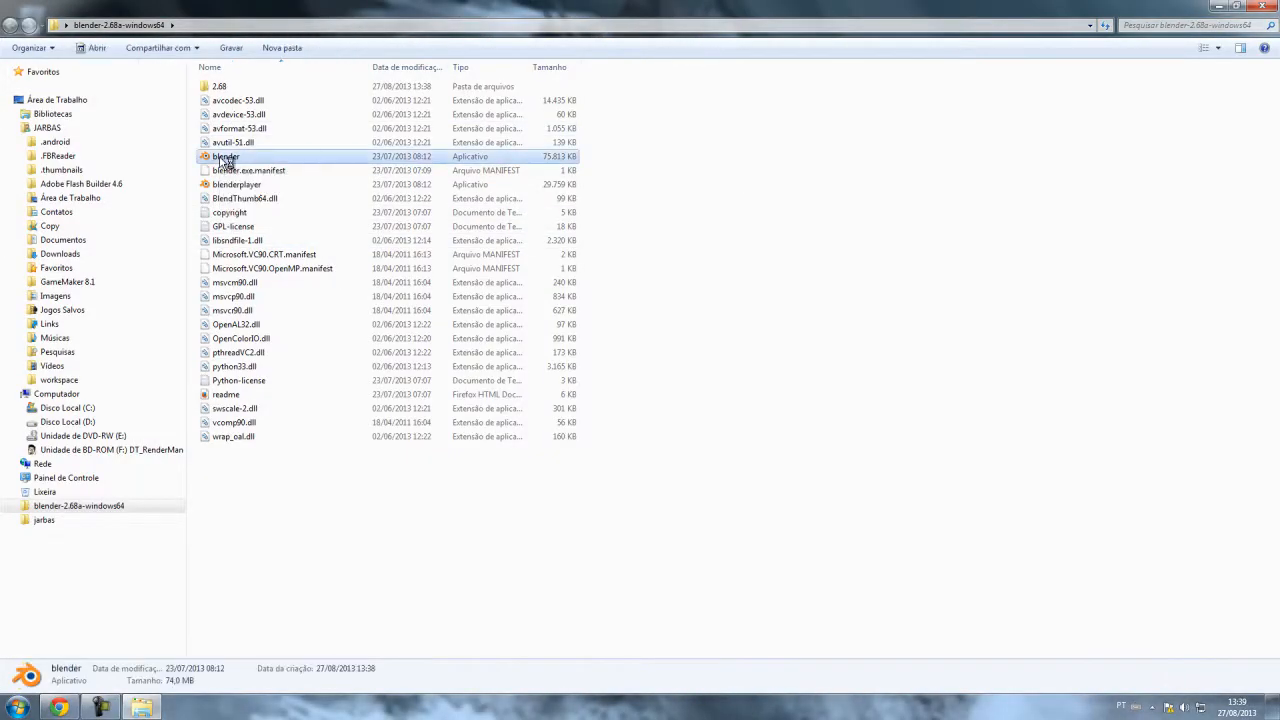
double_click(224, 160)
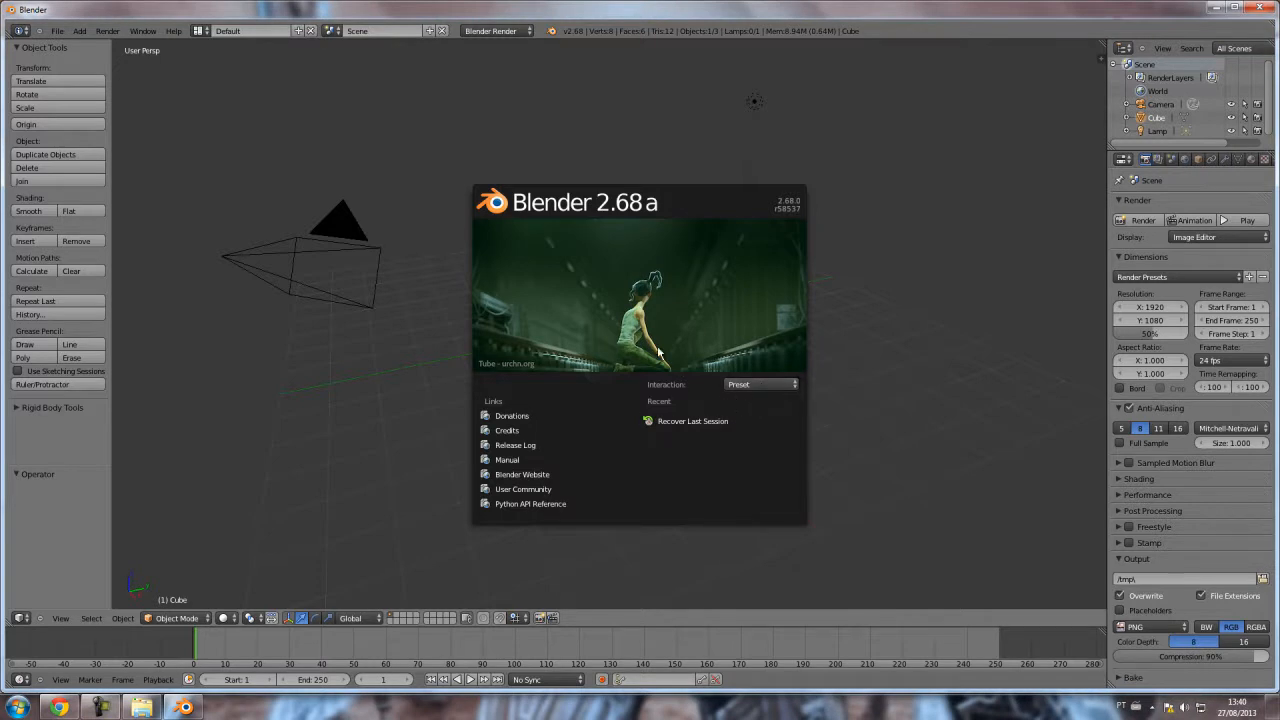
Step: Set the splash screen's interaction preset to Blender (default) and dismiss the splash screen
left_click(740, 385)
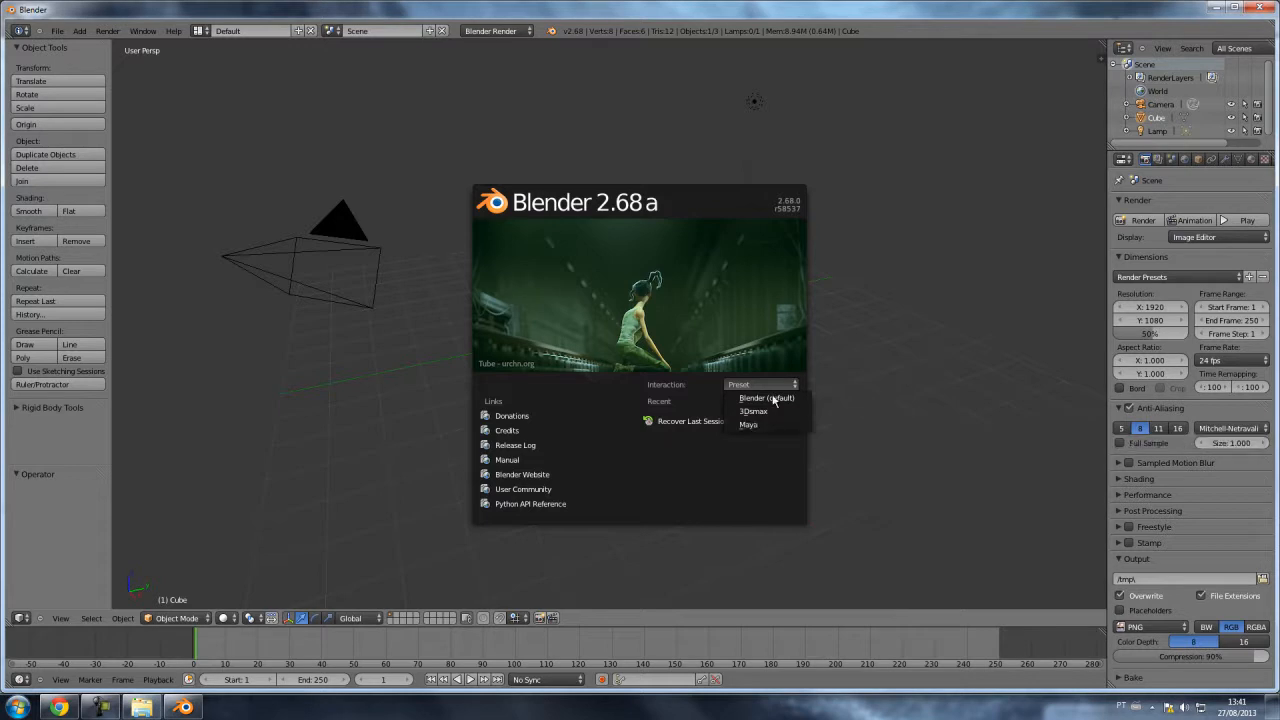
left_click(766, 398)
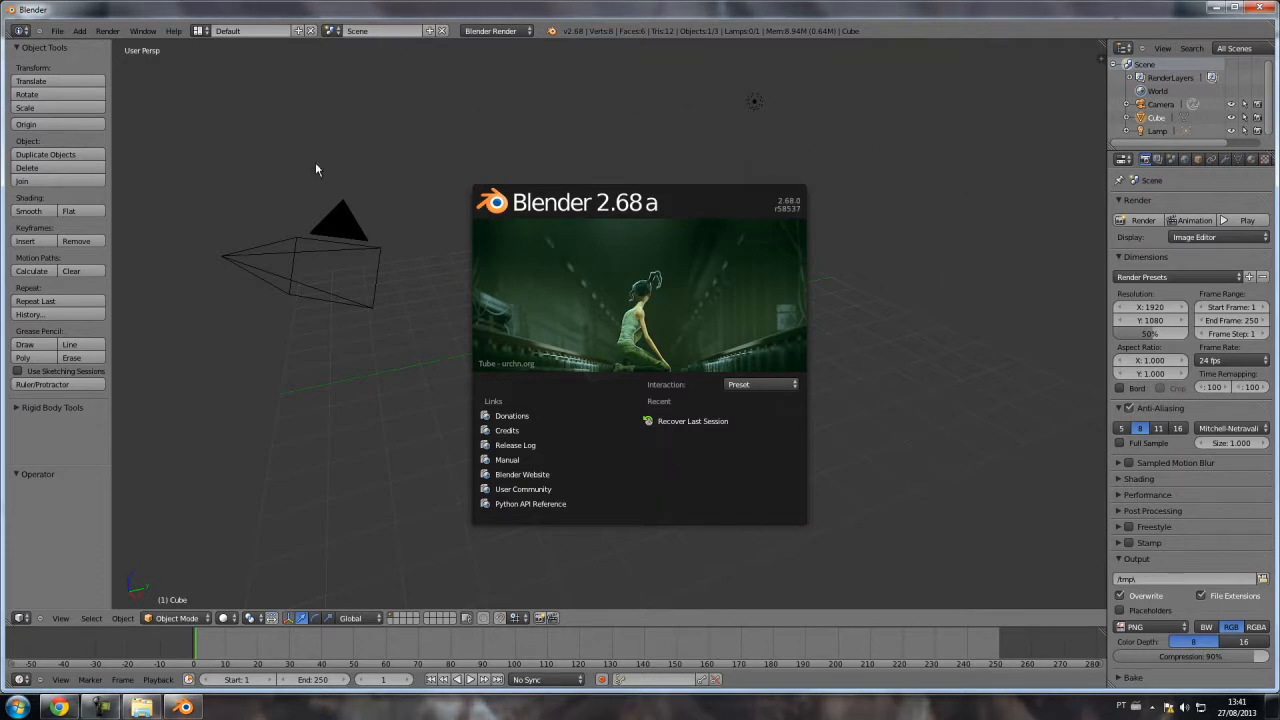
left_click(908, 411)
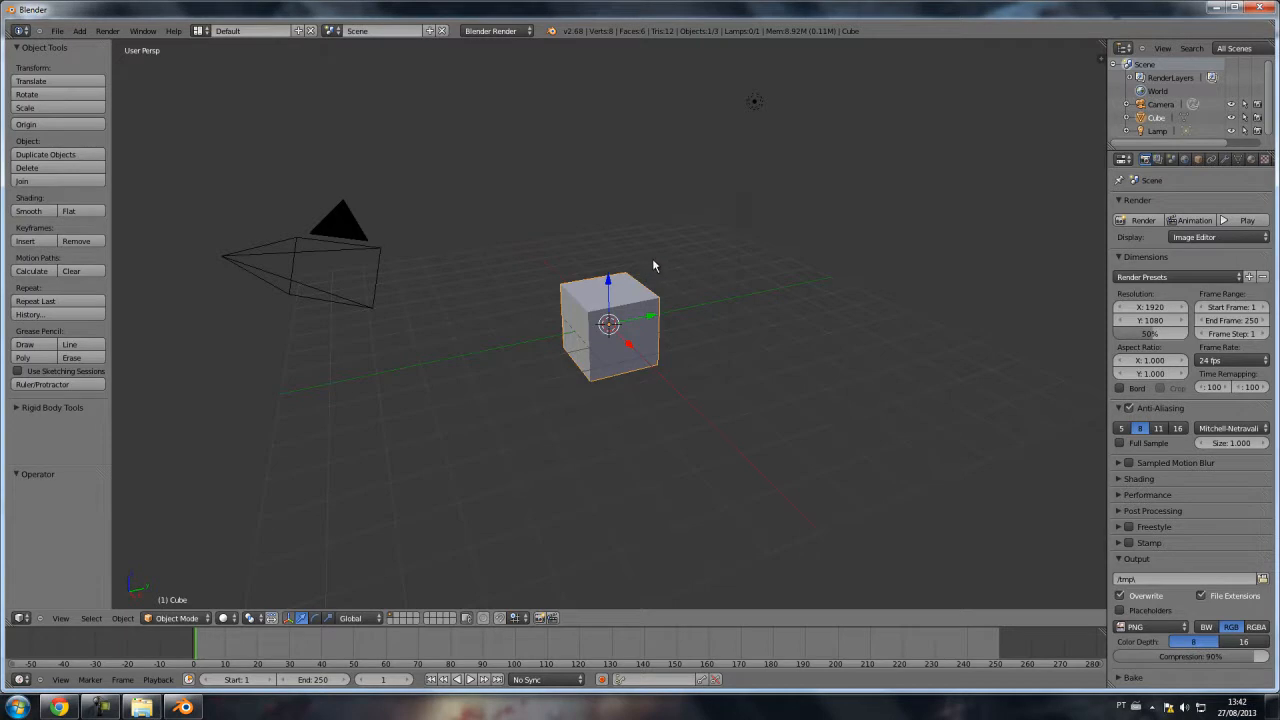
Step: Examine the default cube, camera and lamp in the 3D view from closer and farther distances
scroll(637, 280, "down", 3)
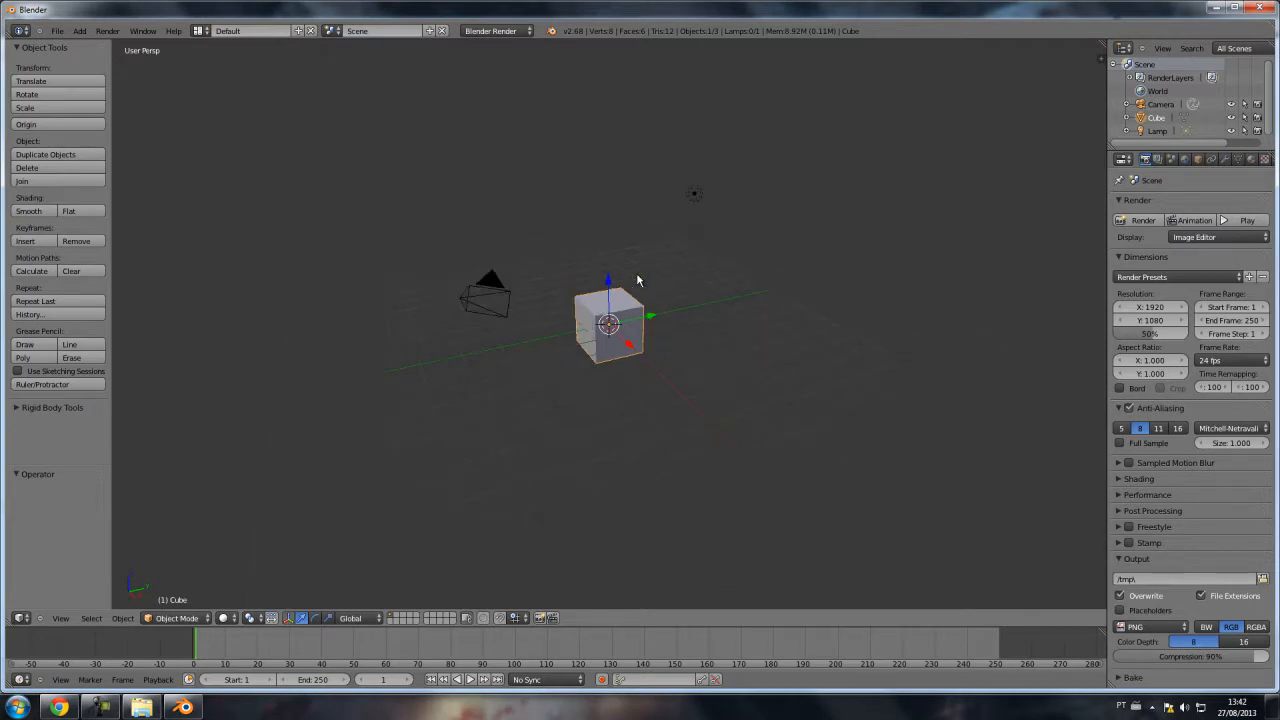
scroll(637, 280, "down", 5)
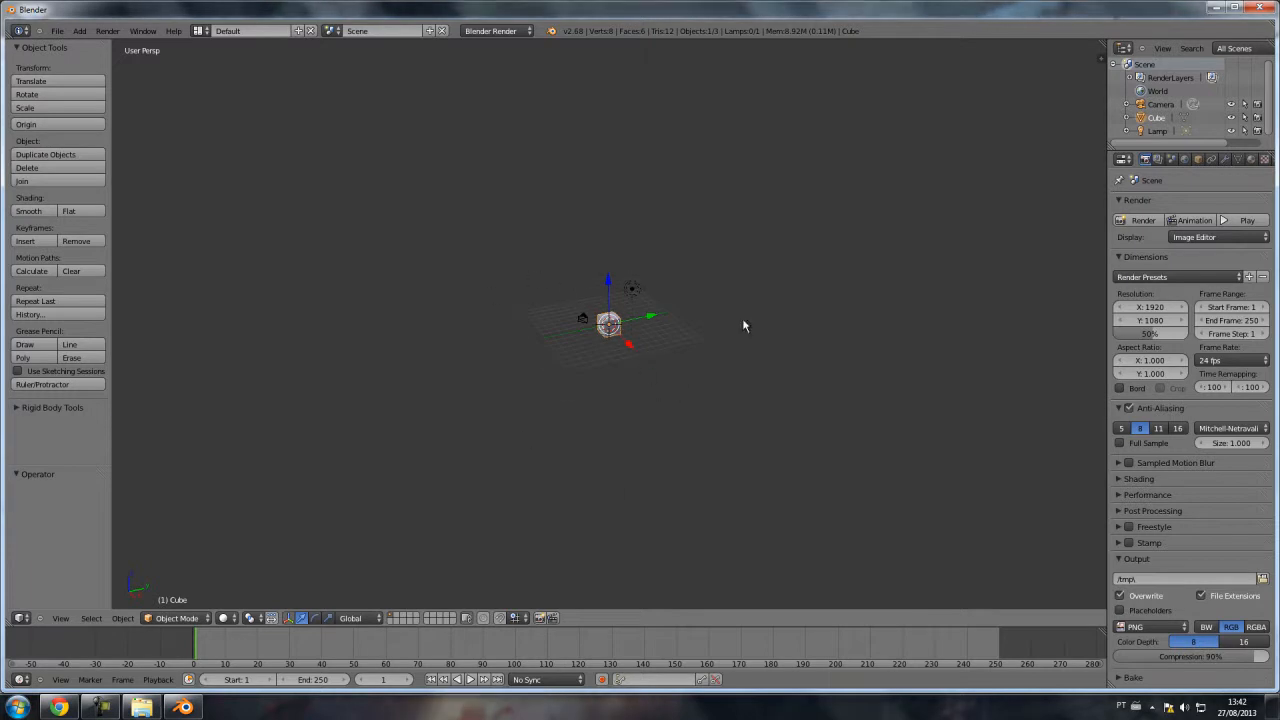
scroll(628, 367, "up", 2)
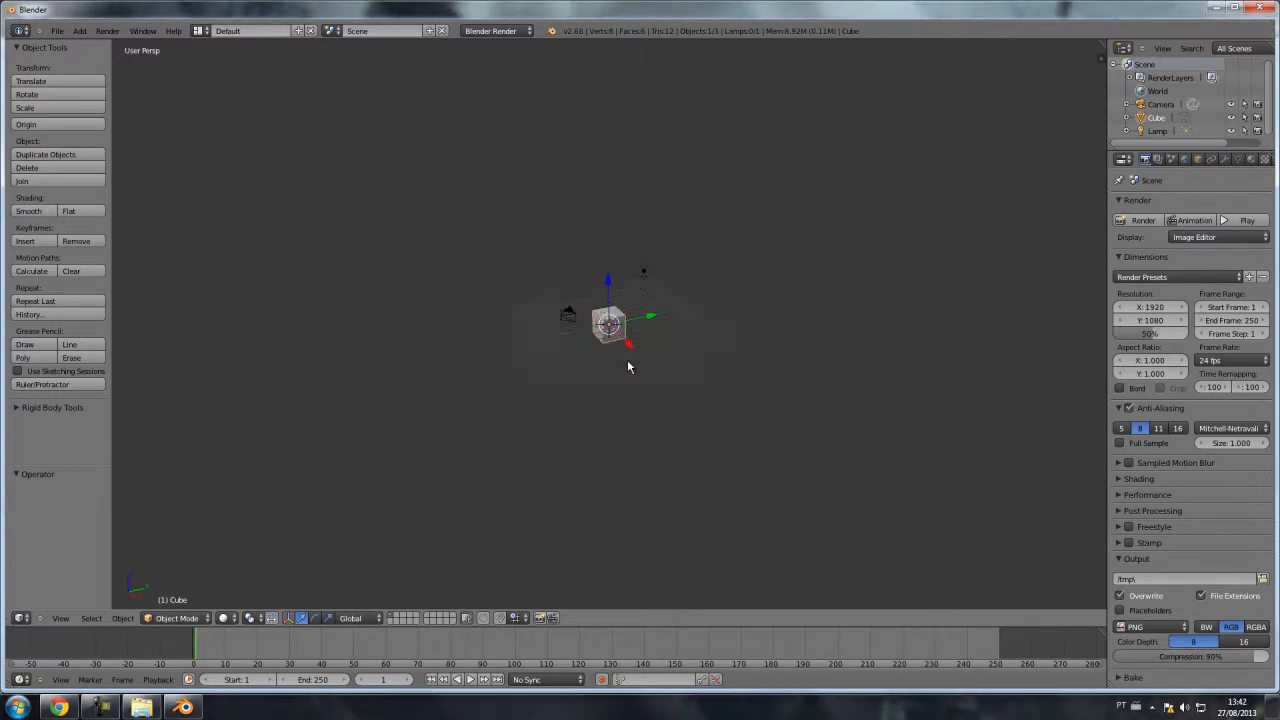
scroll(628, 367, "up", 8)
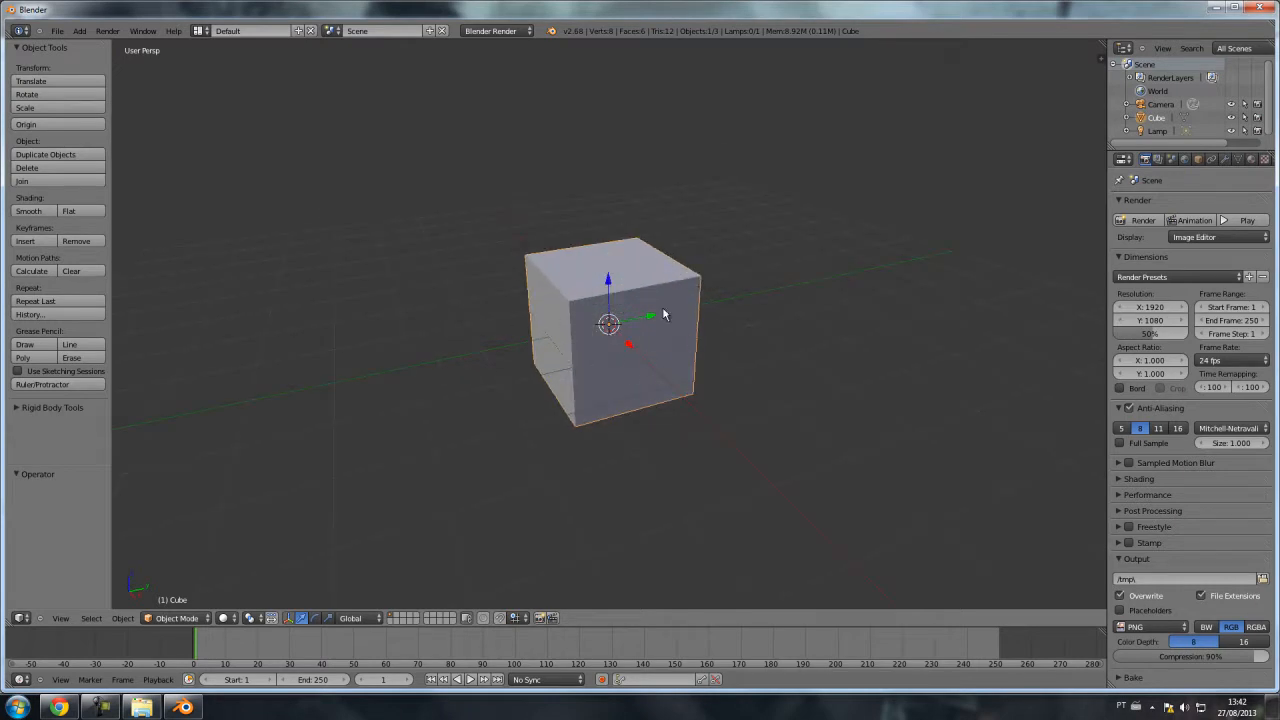
scroll(653, 349, "down", 6)
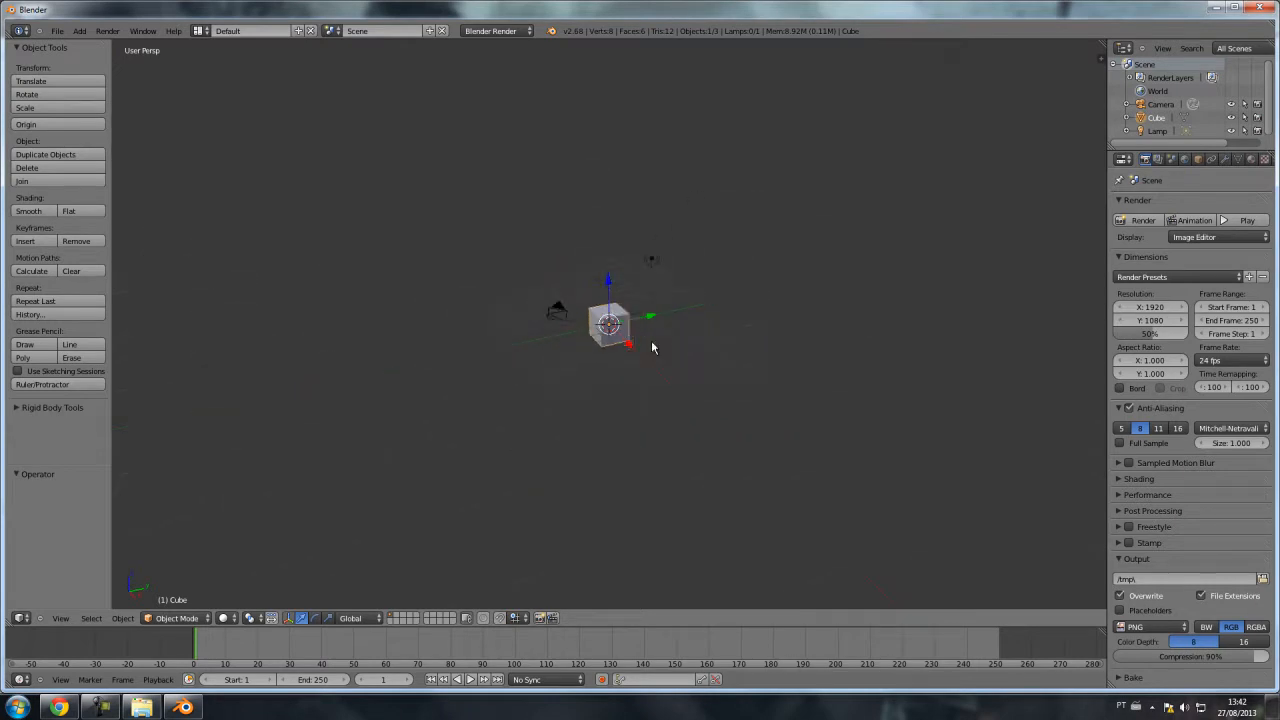
scroll(651, 347, "up", 5)
scroll(651, 347, "down", 8)
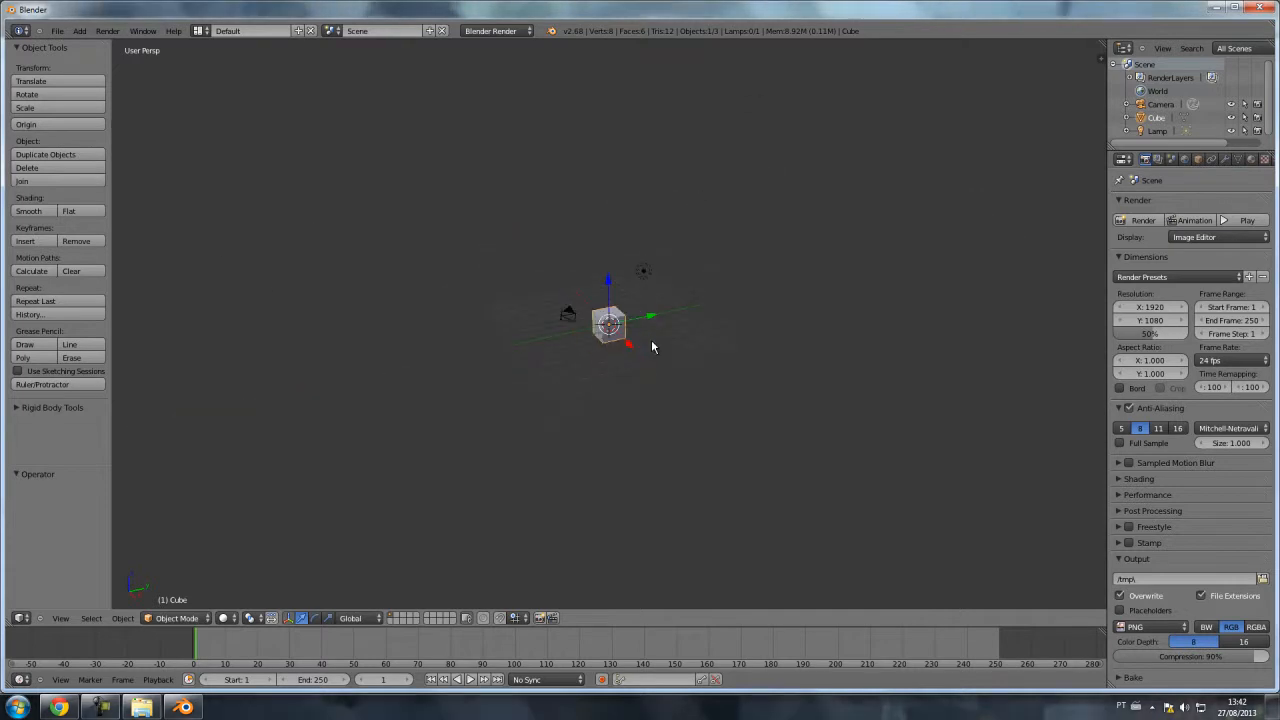
Step: Examine the default cube, camera and lamp in the 3D view from different distances and angles
scroll(651, 347, "up", 6)
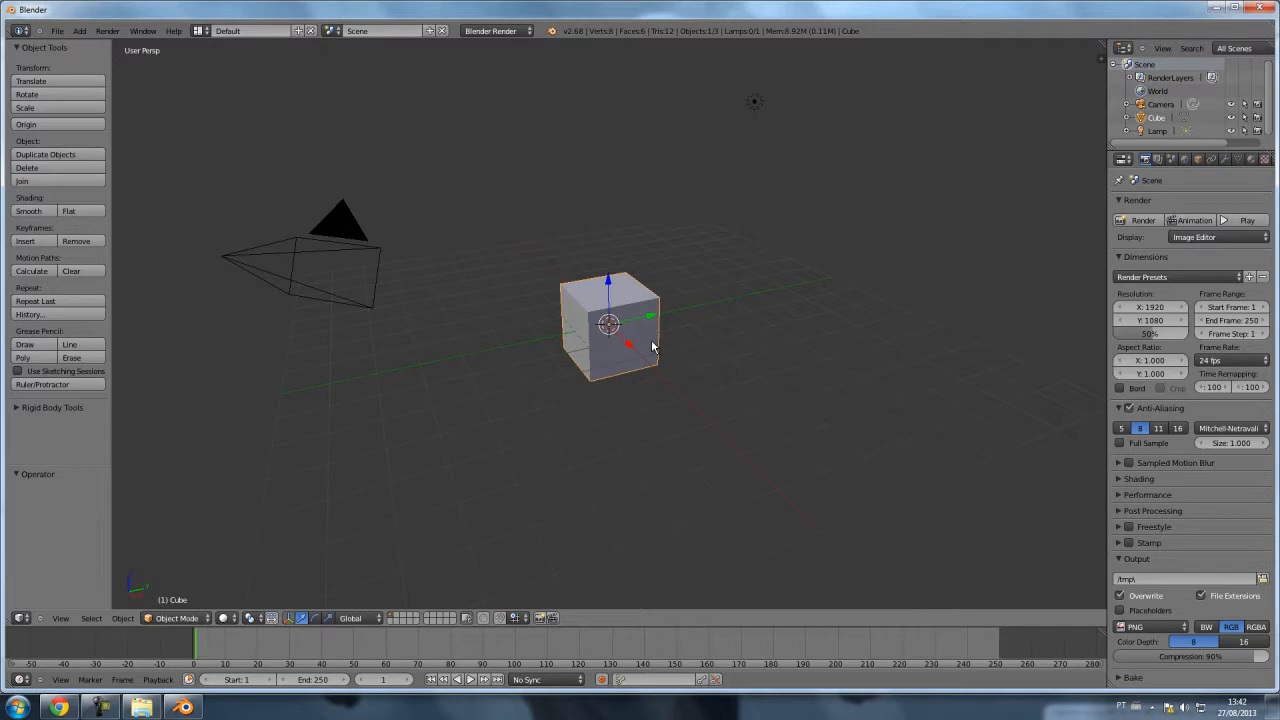
scroll(655, 307, "down", 5)
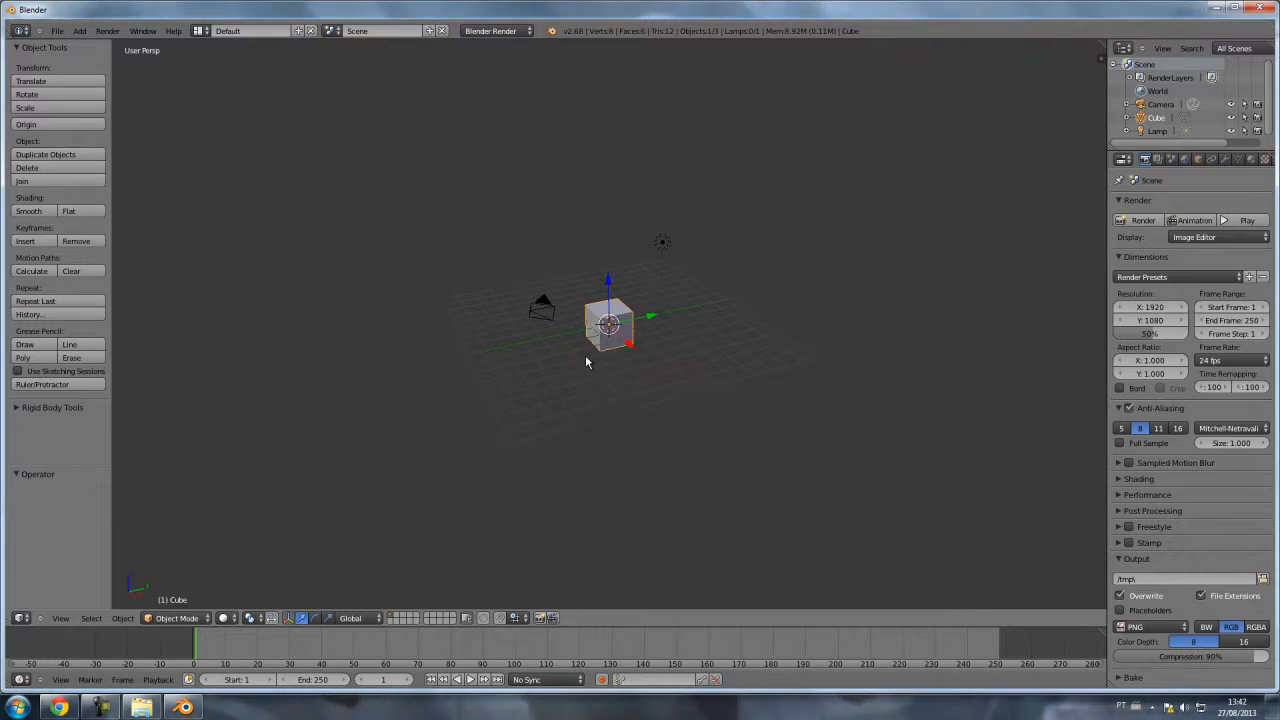
middle_click_drag(568, 371, 594, 421)
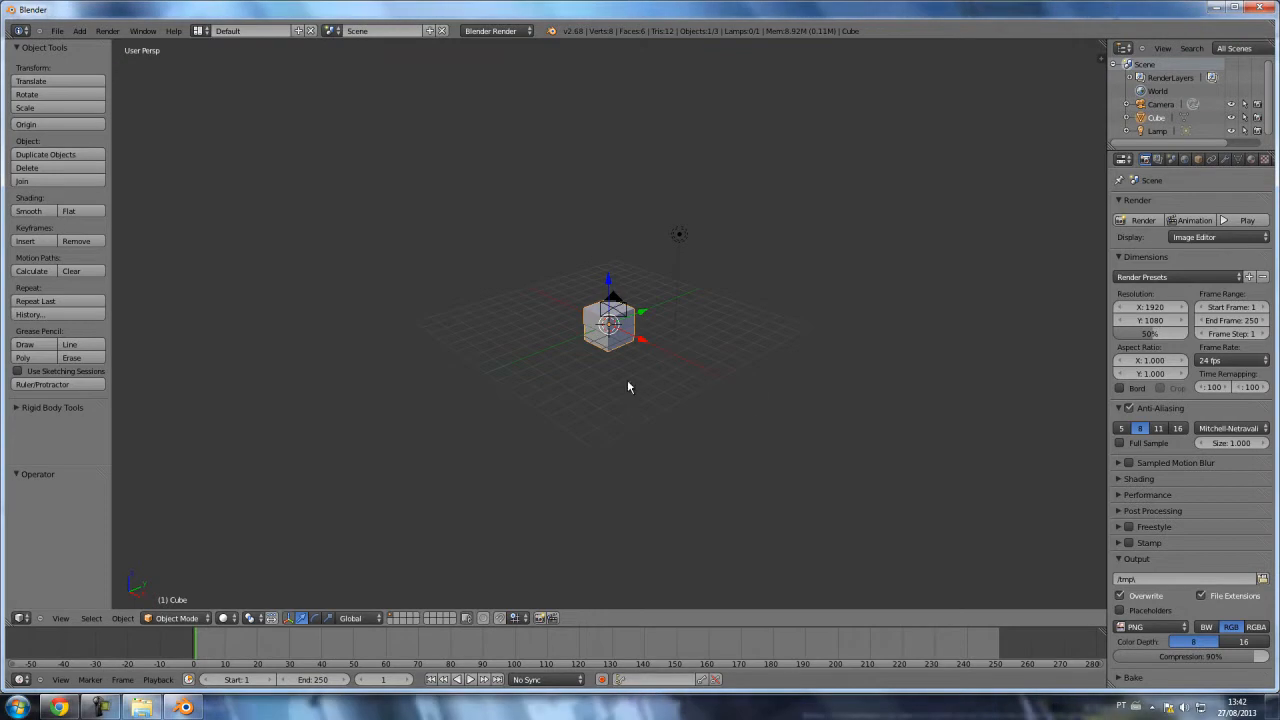
scroll(627, 388, "up", 5)
scroll(628, 387, "down", 4)
scroll(629, 388, "up", 5)
scroll(629, 388, "up", 5)
scroll(629, 383, "down", 8)
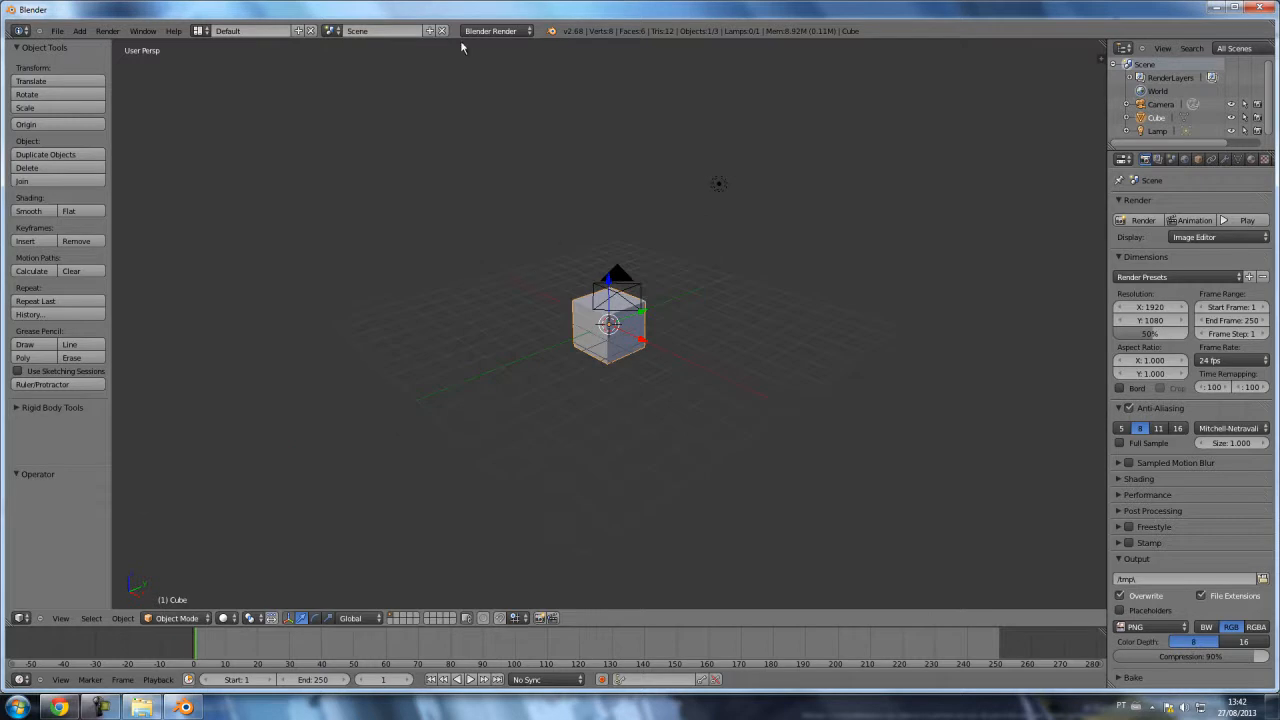
middle_click_drag(684, 449, 613, 362)
middle_click_drag(726, 409, 539, 349)
middle_click_drag(717, 421, 651, 409)
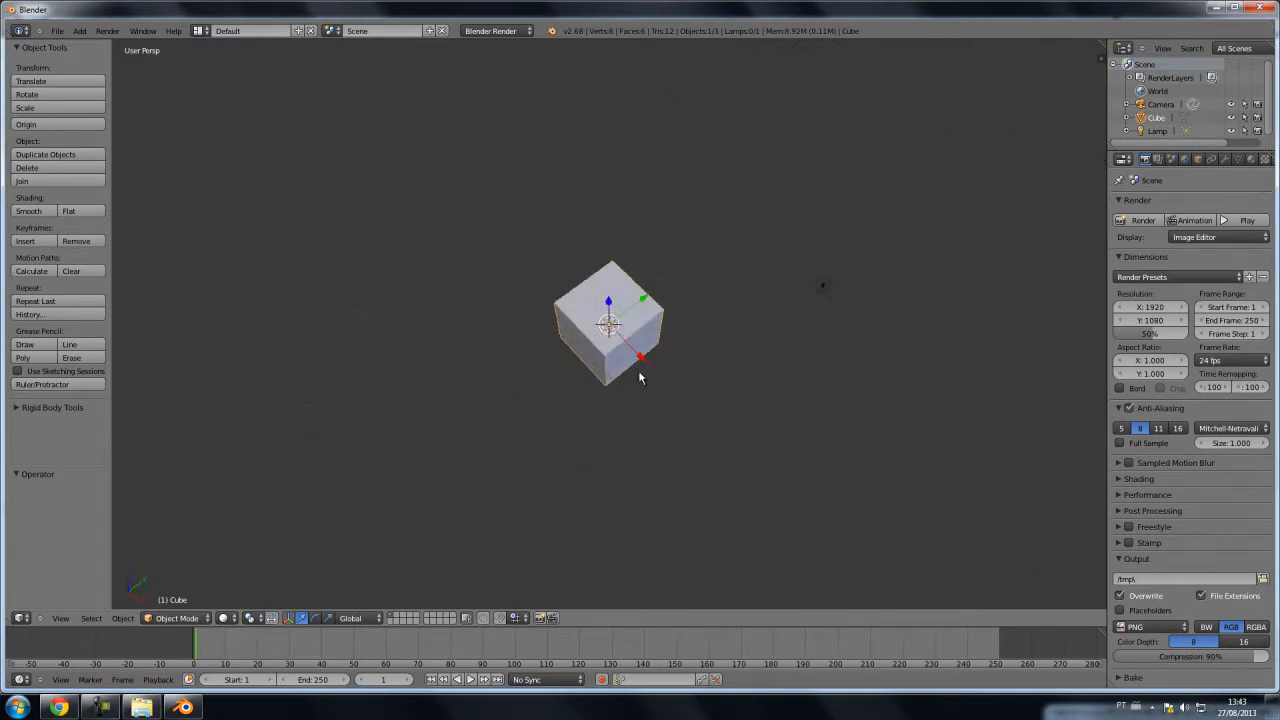
middle_click_drag(691, 363, 765, 410)
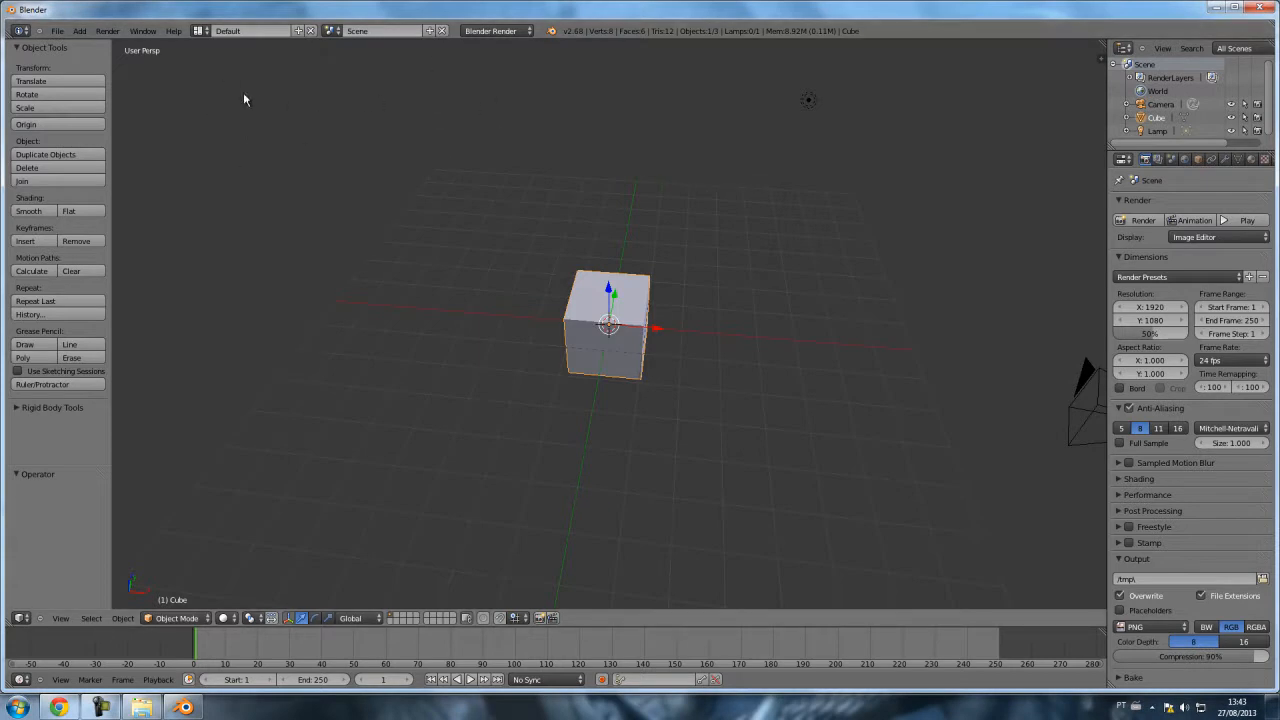
Step: Examine the available file commands, from creating and opening files to linking, importing, exporting and external data
left_click(57, 32)
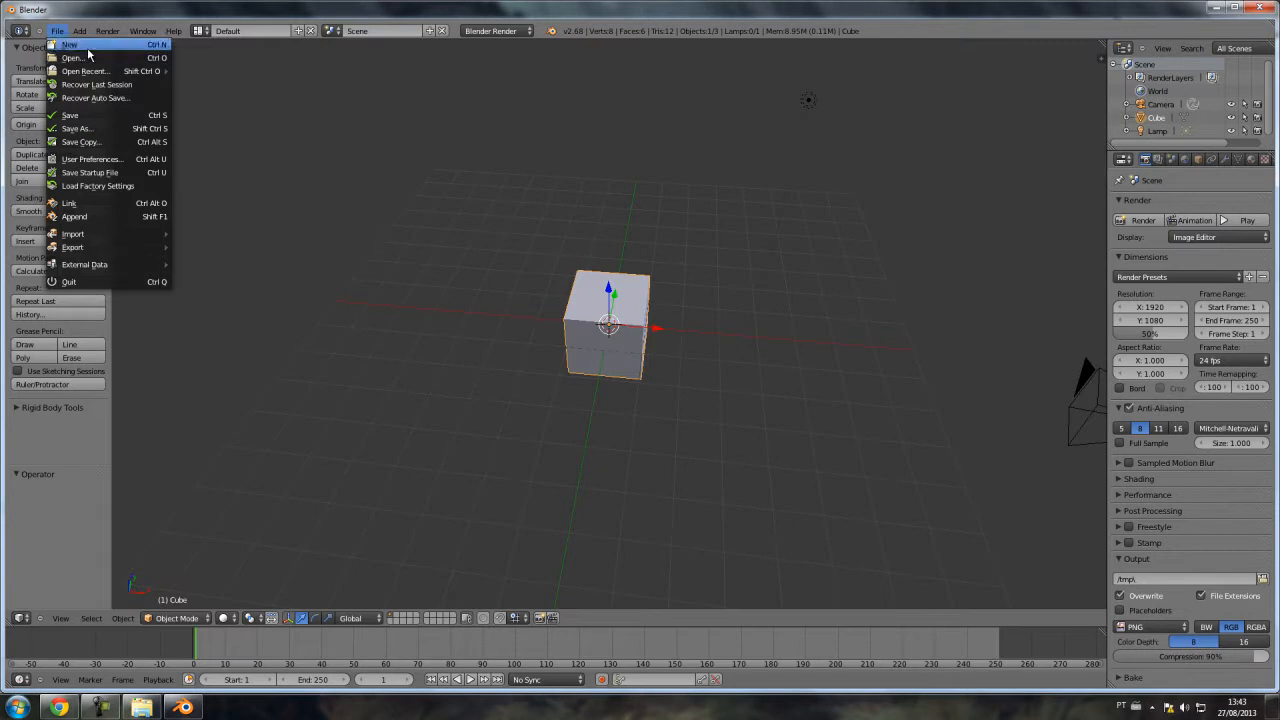
mouse_move(95, 69)
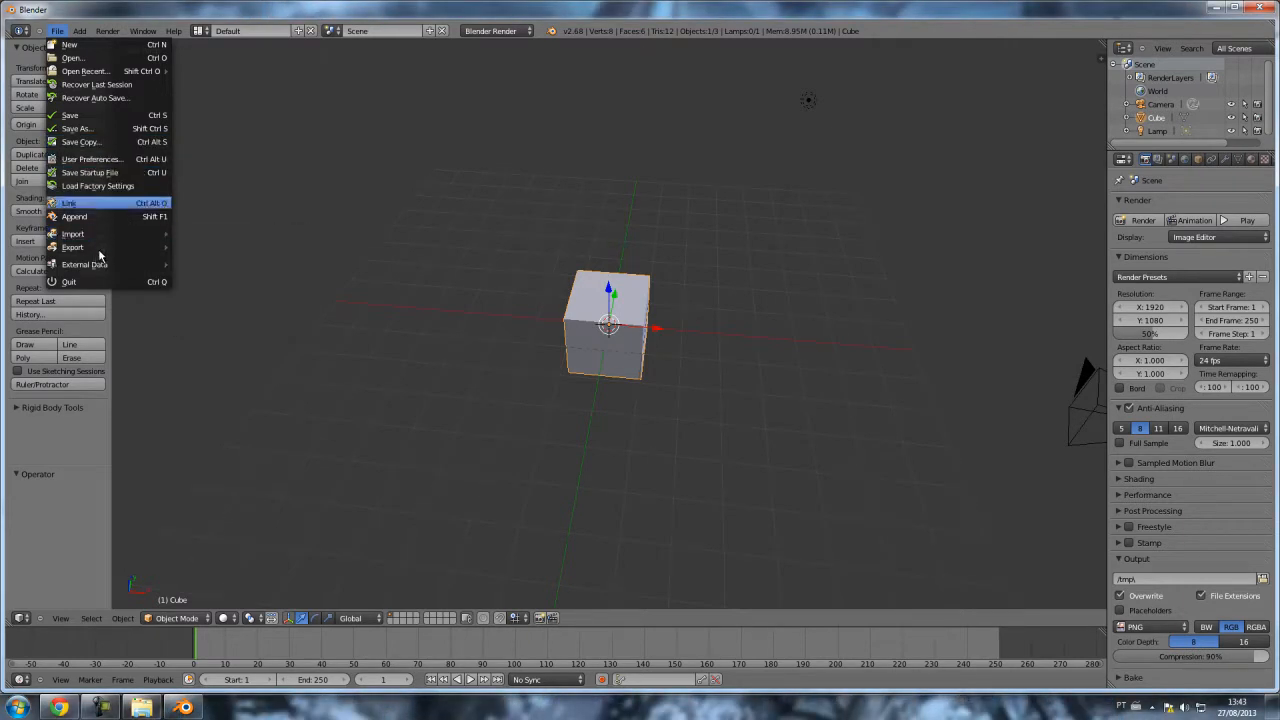
mouse_move(99, 266)
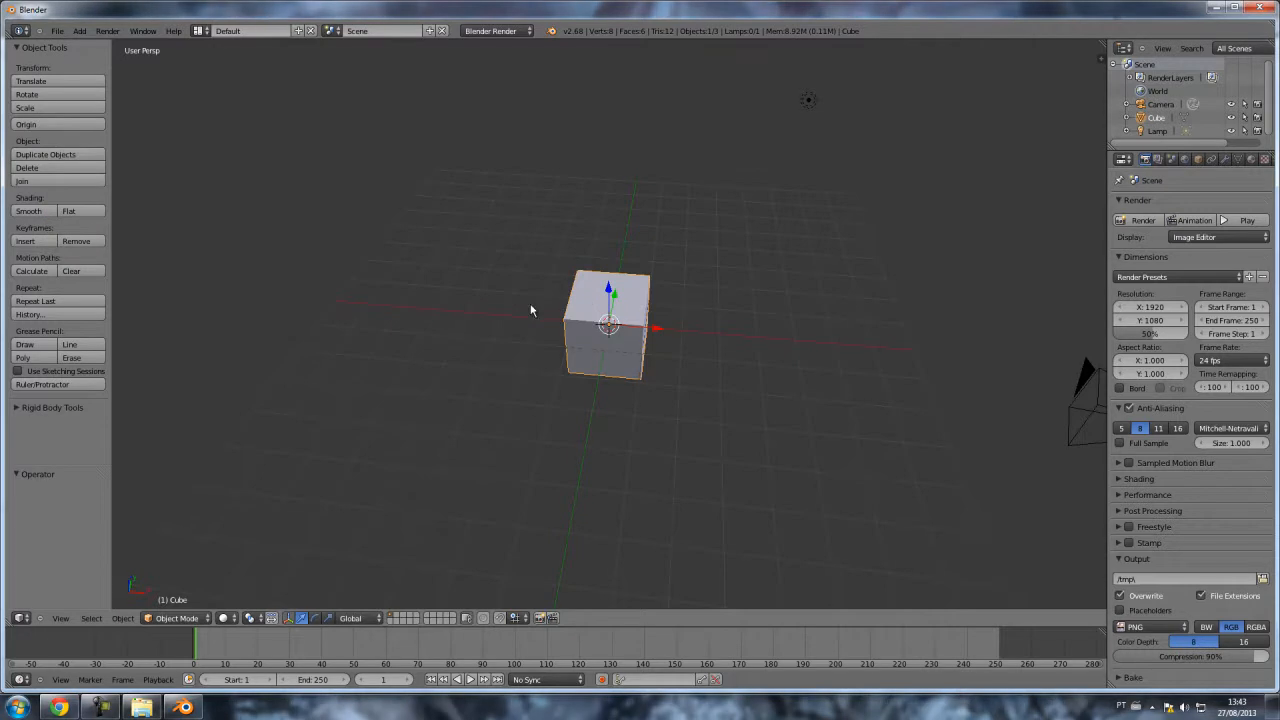
middle_click_drag(536, 275, 740, 355)
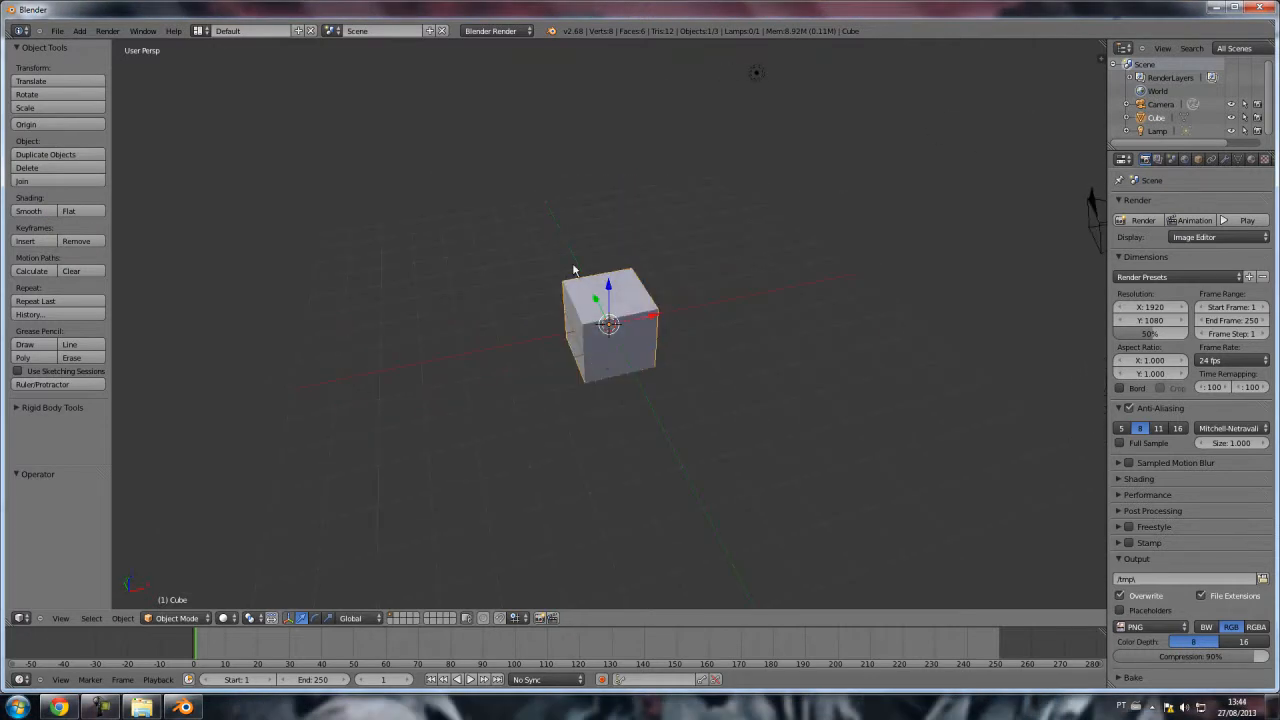
Step: Examine the object types that can be added to the scene, including meshes, curves, text, armatures, lattices, empties, cameras and lamps
left_click(82, 31)
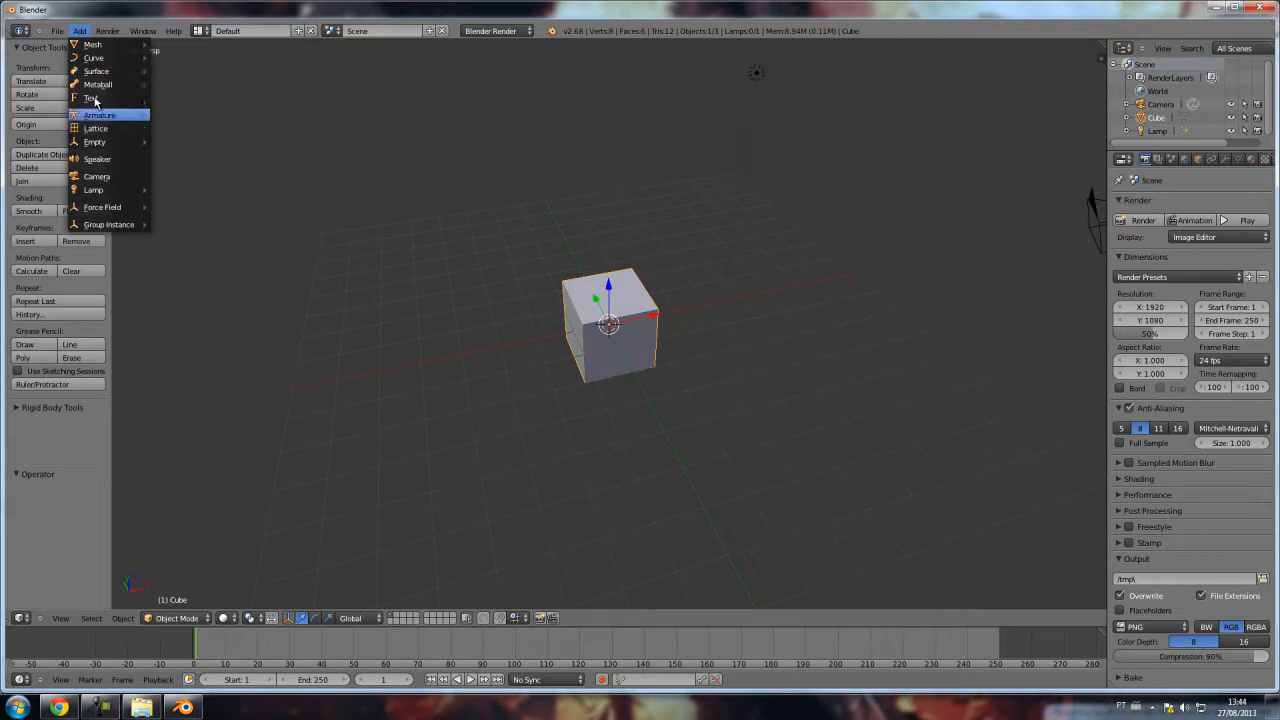
mouse_move(101, 212)
mouse_move(95, 45)
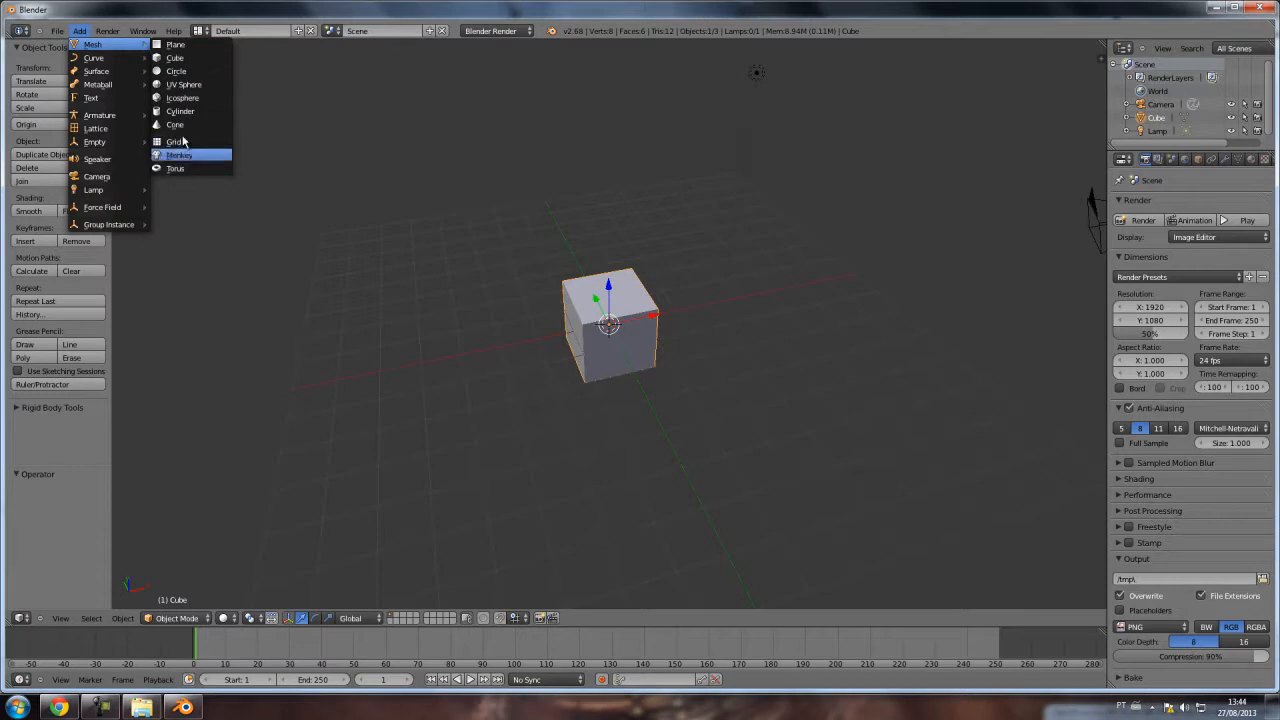
mouse_move(128, 60)
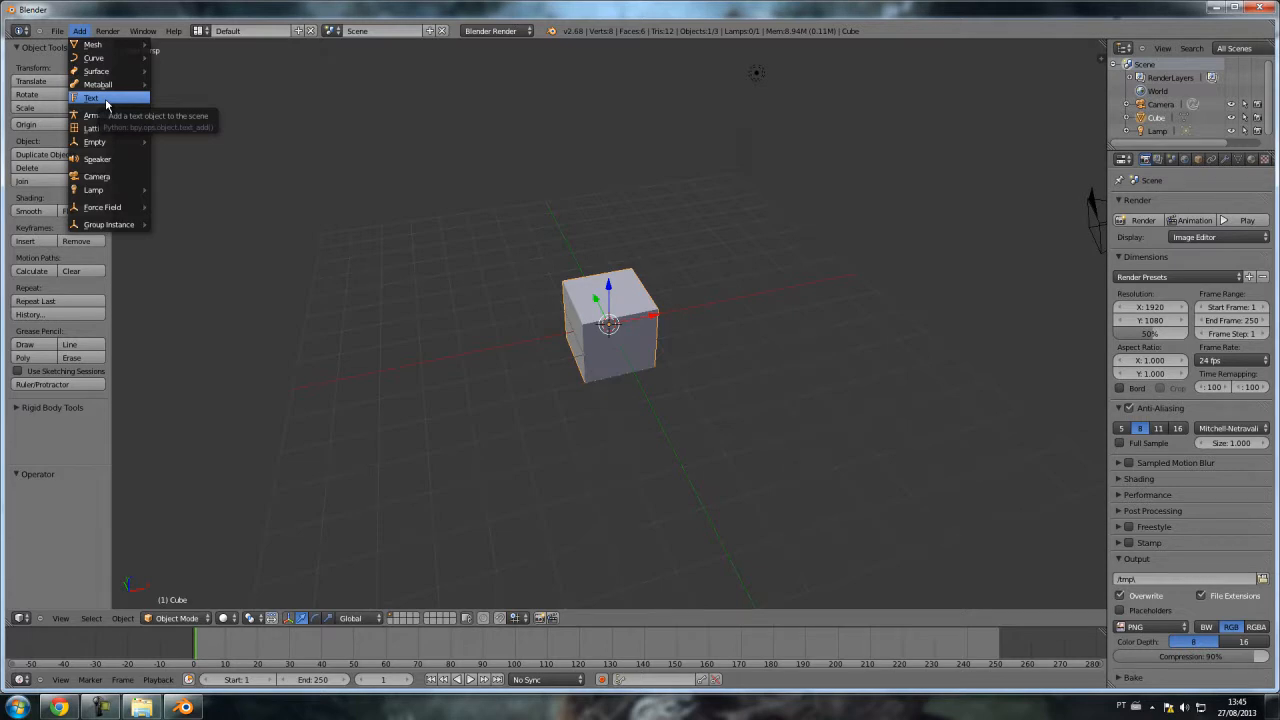
mouse_move(121, 116)
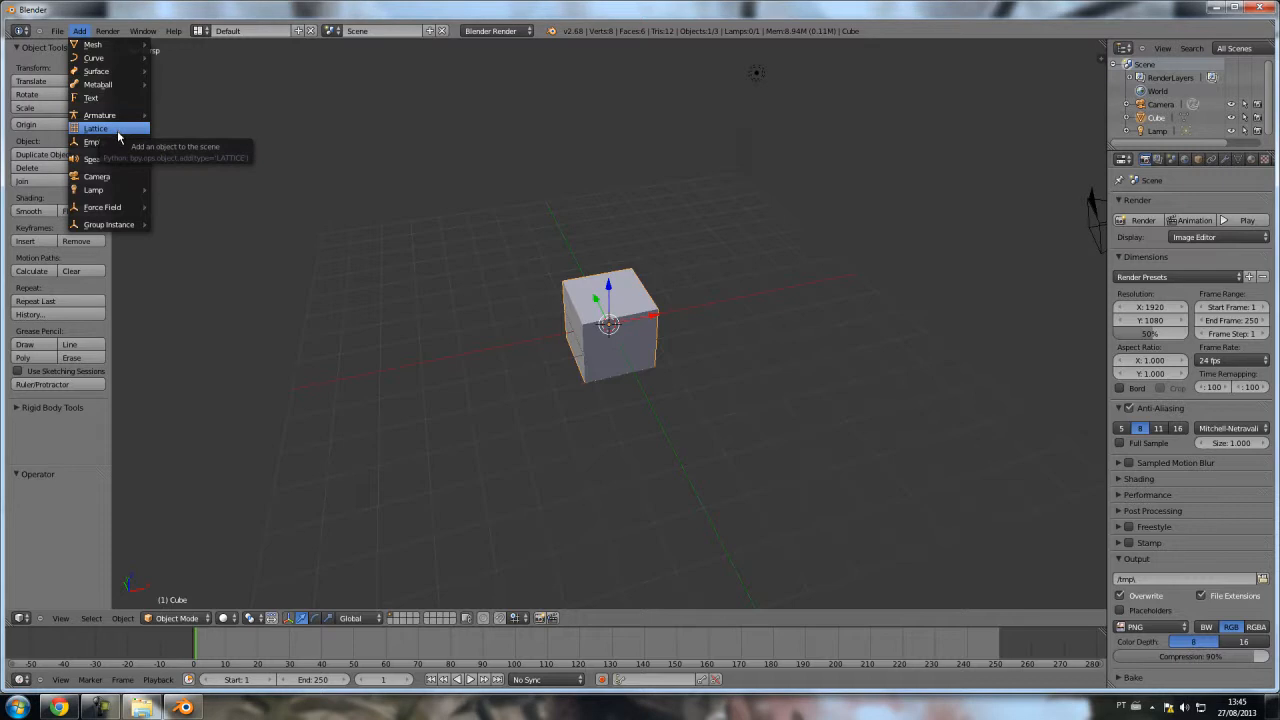
mouse_move(118, 148)
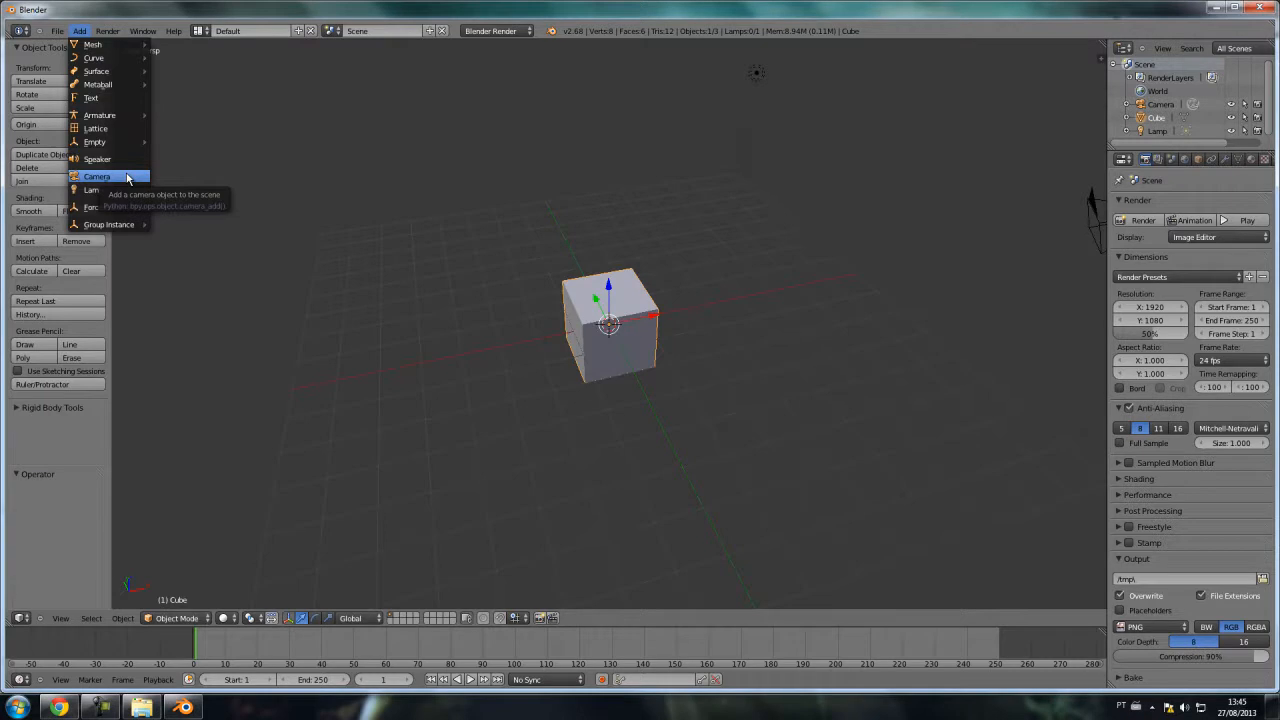
mouse_move(121, 191)
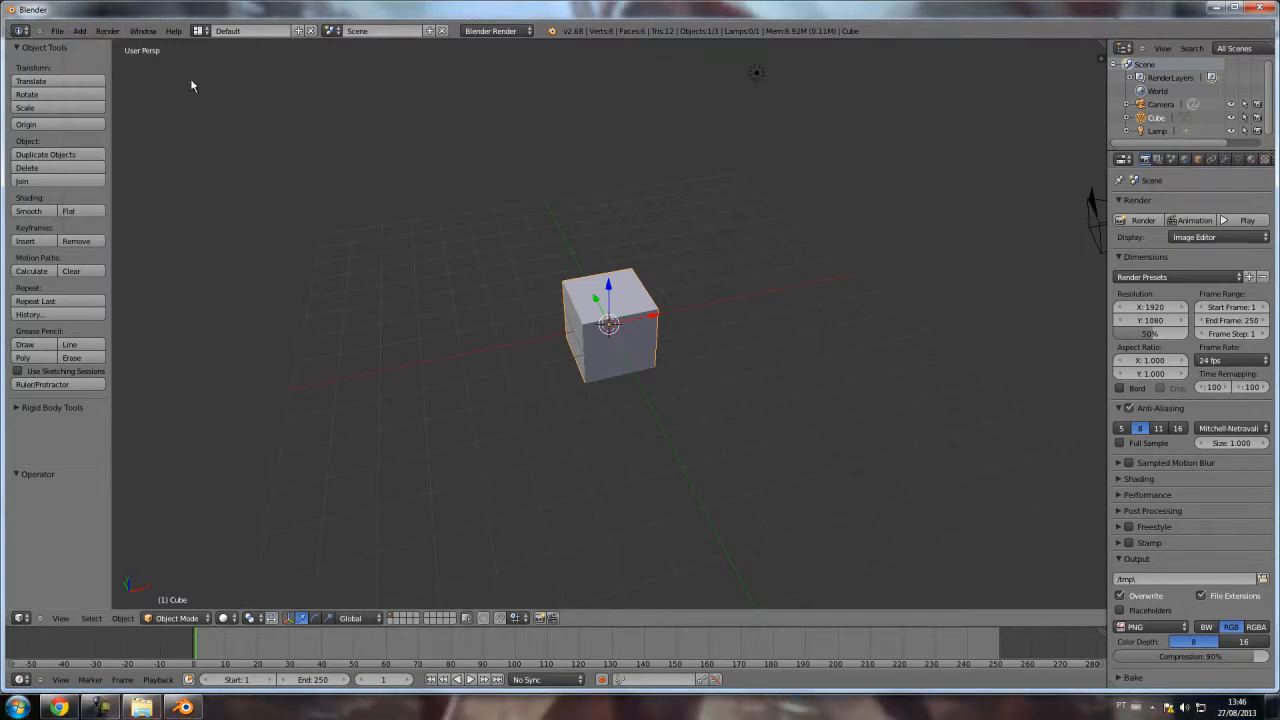
Step: Examine the commands available for rendering, window management and help
left_click(107, 32)
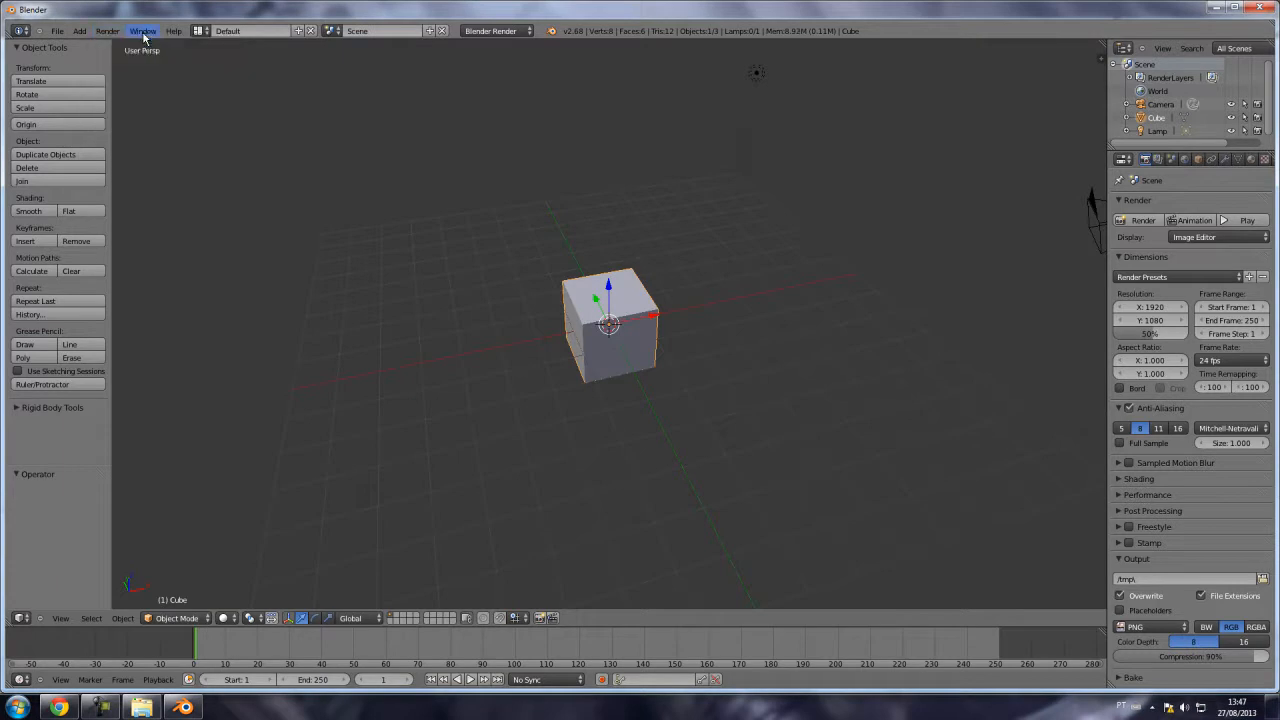
left_click(141, 33)
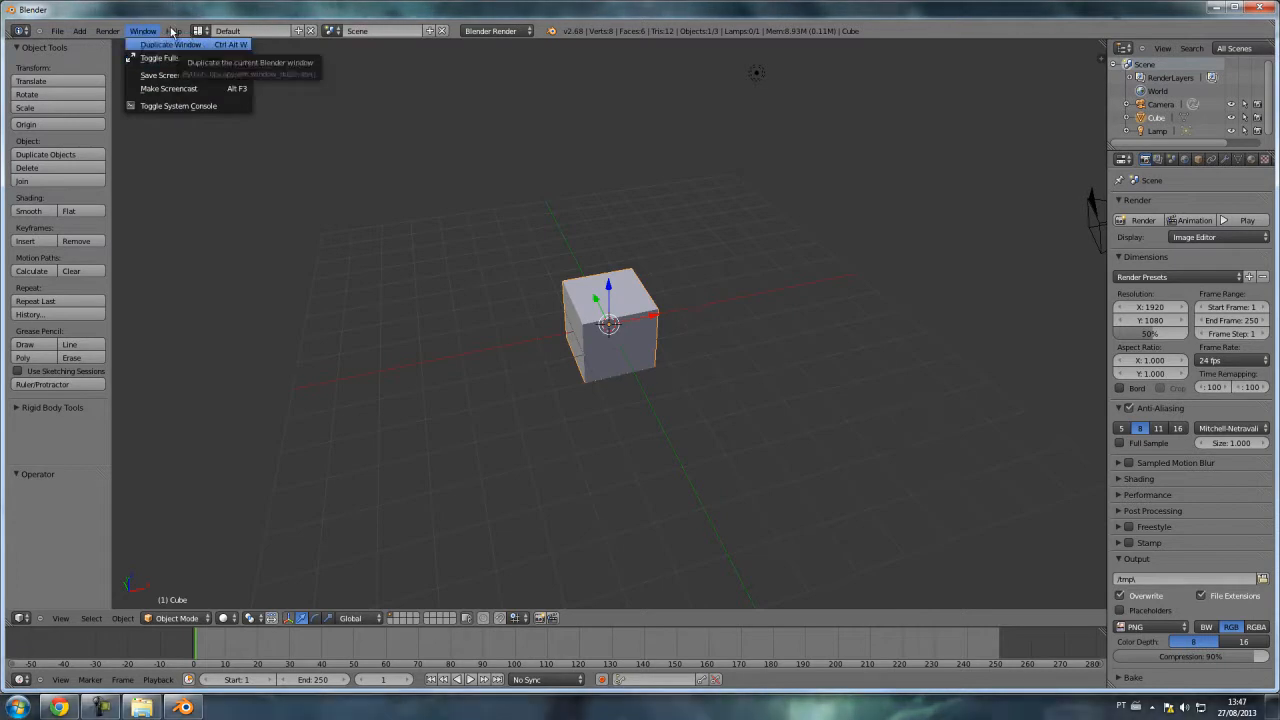
left_click(190, 60)
left_click(172, 31)
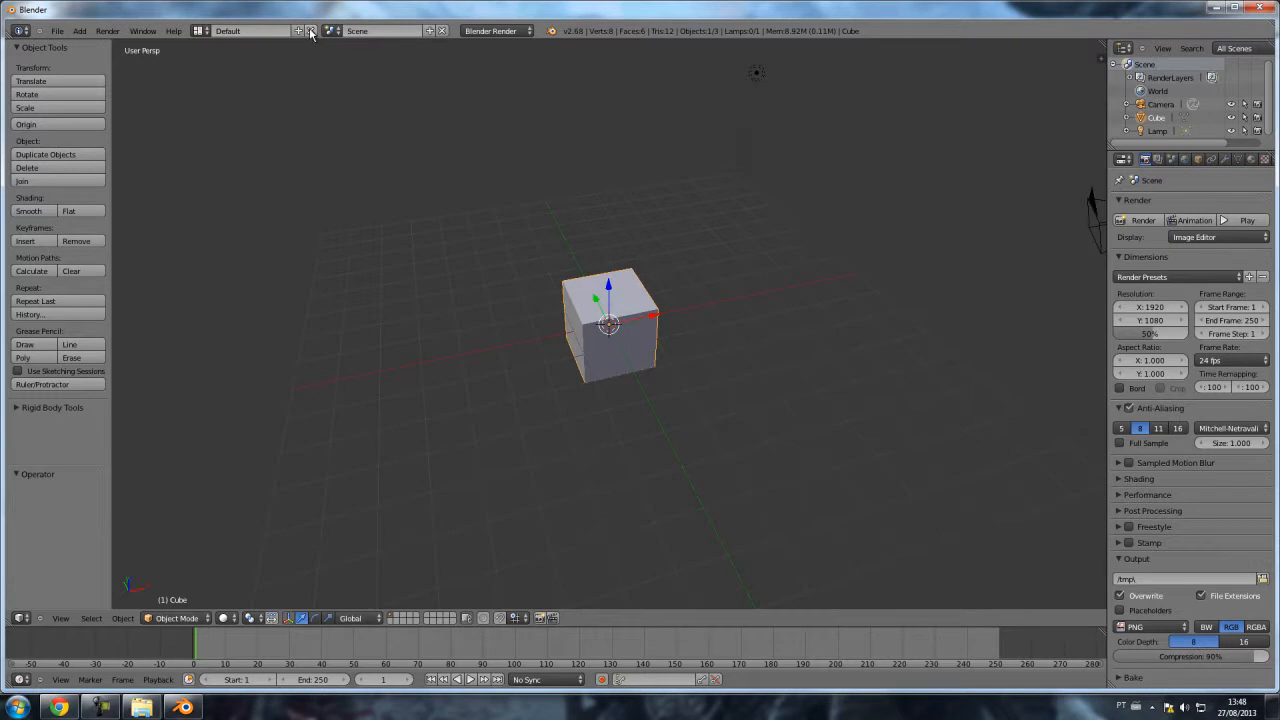
Step: Examine the choices available for screen layout, scene, render engine and editor type
left_click(202, 32)
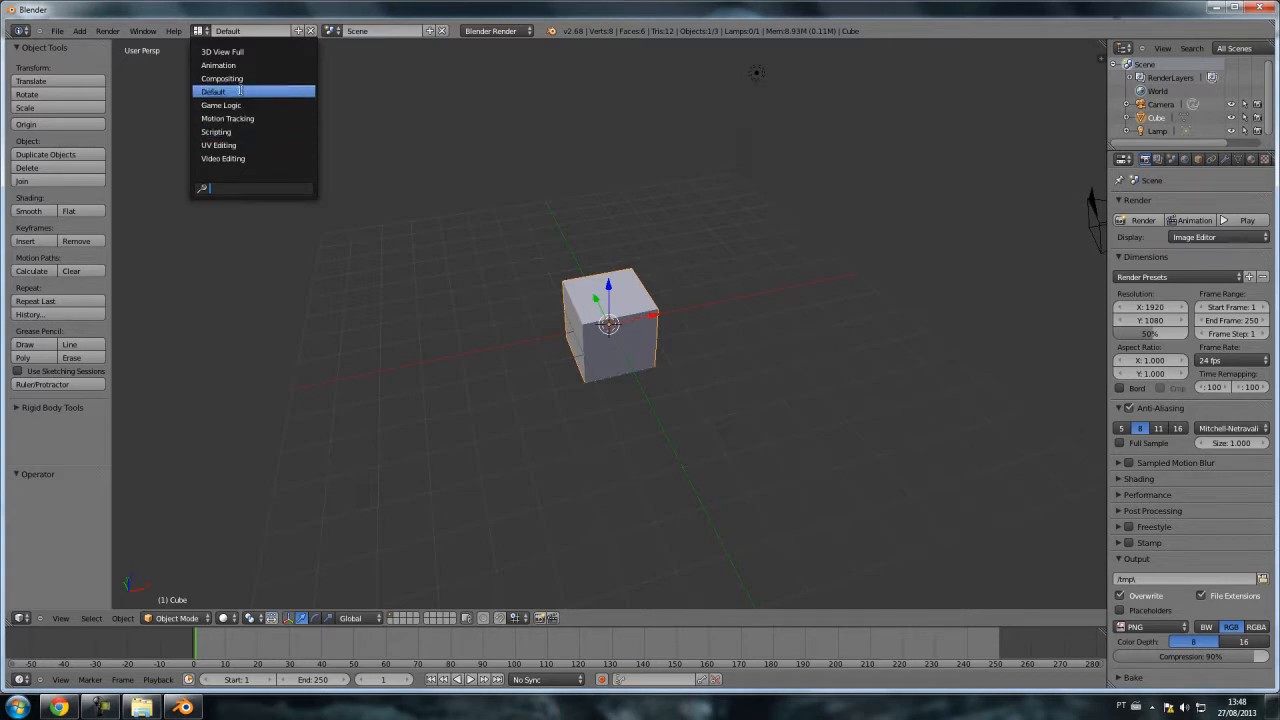
left_click(402, 86)
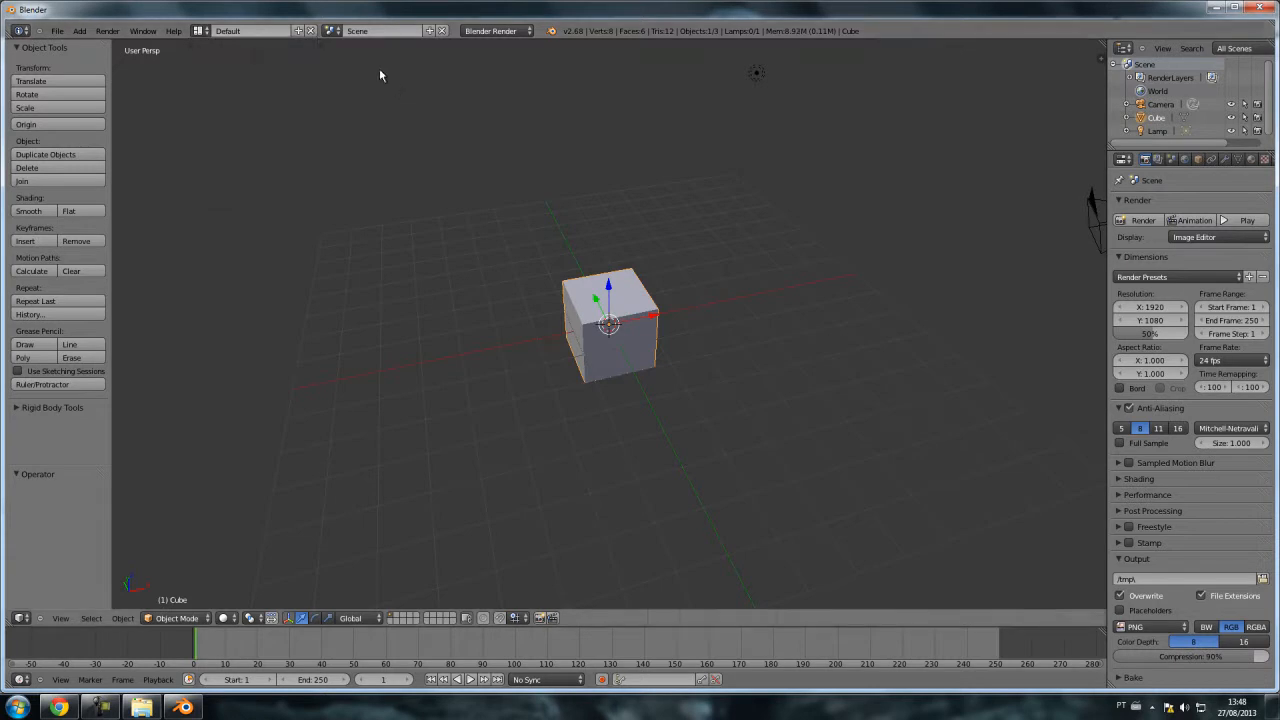
left_click(332, 31)
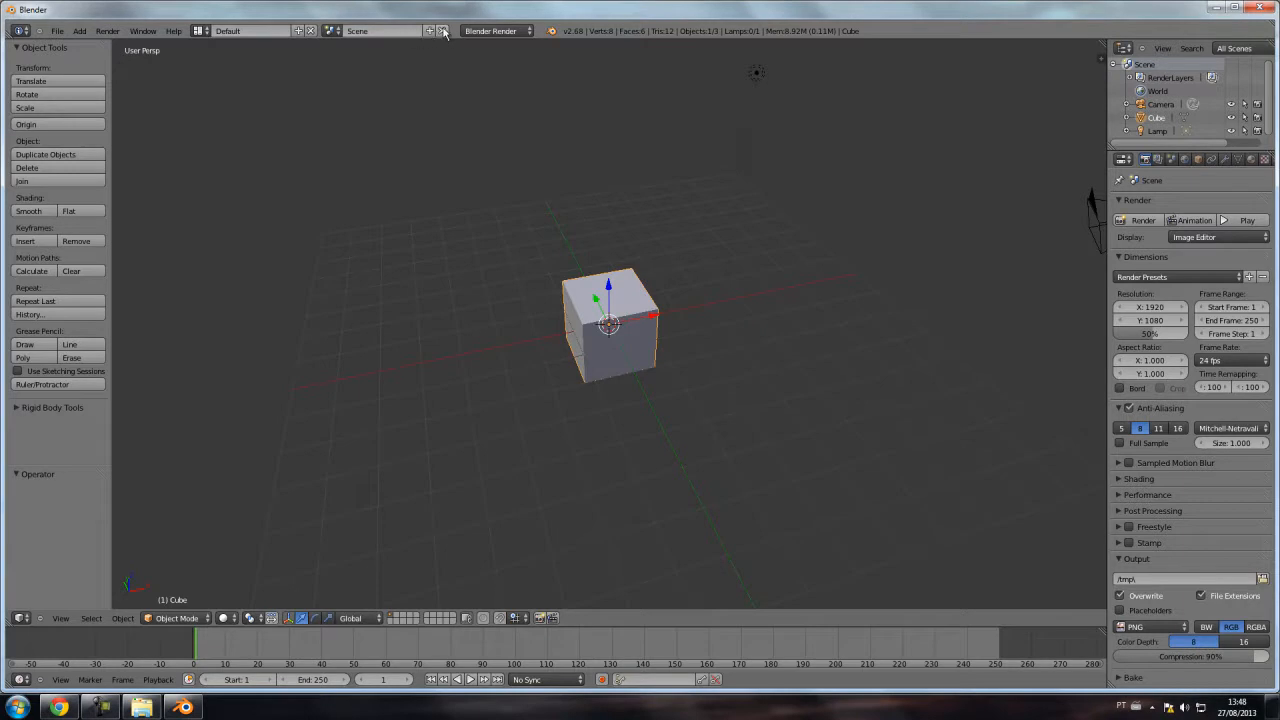
left_click(520, 31)
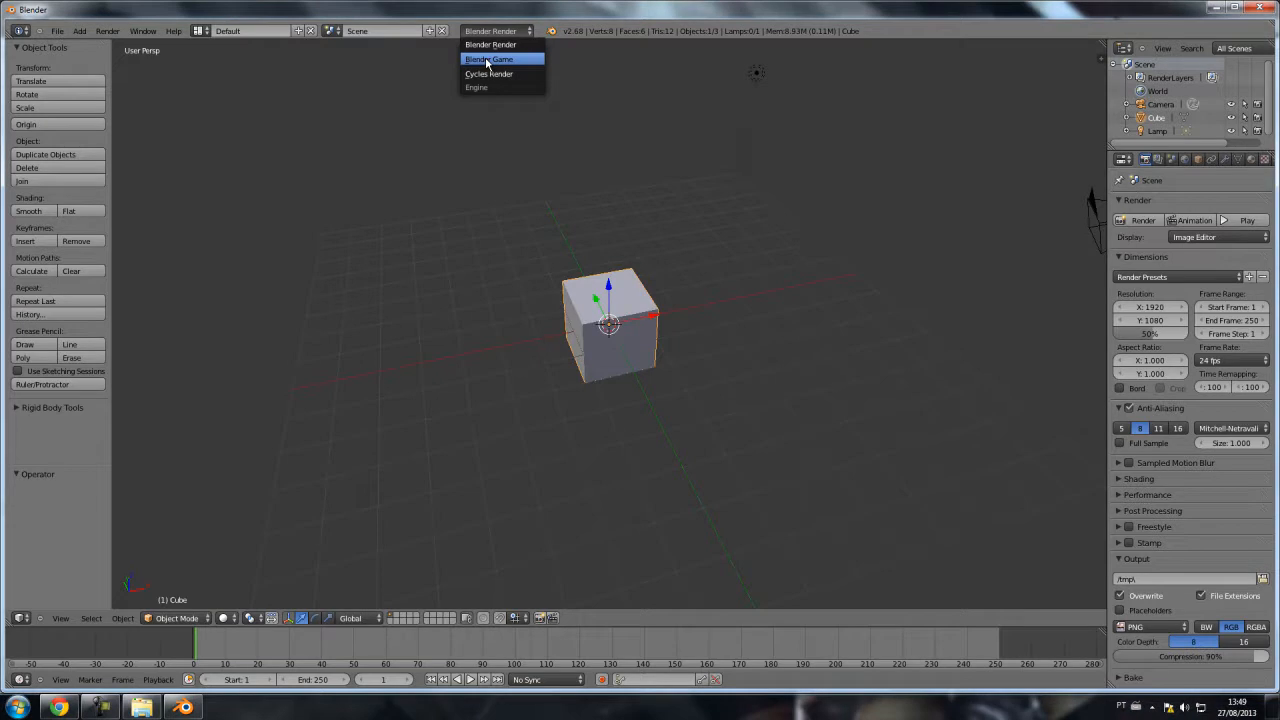
left_click(375, 95)
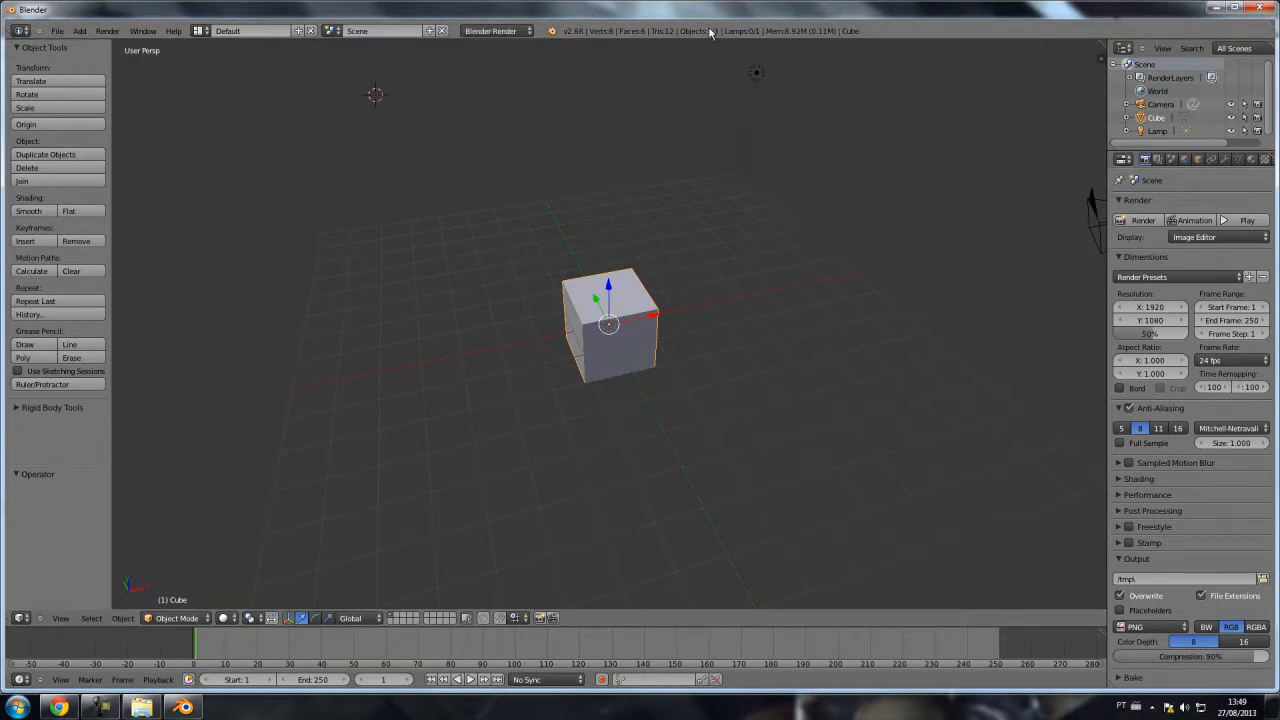
left_click(26, 32)
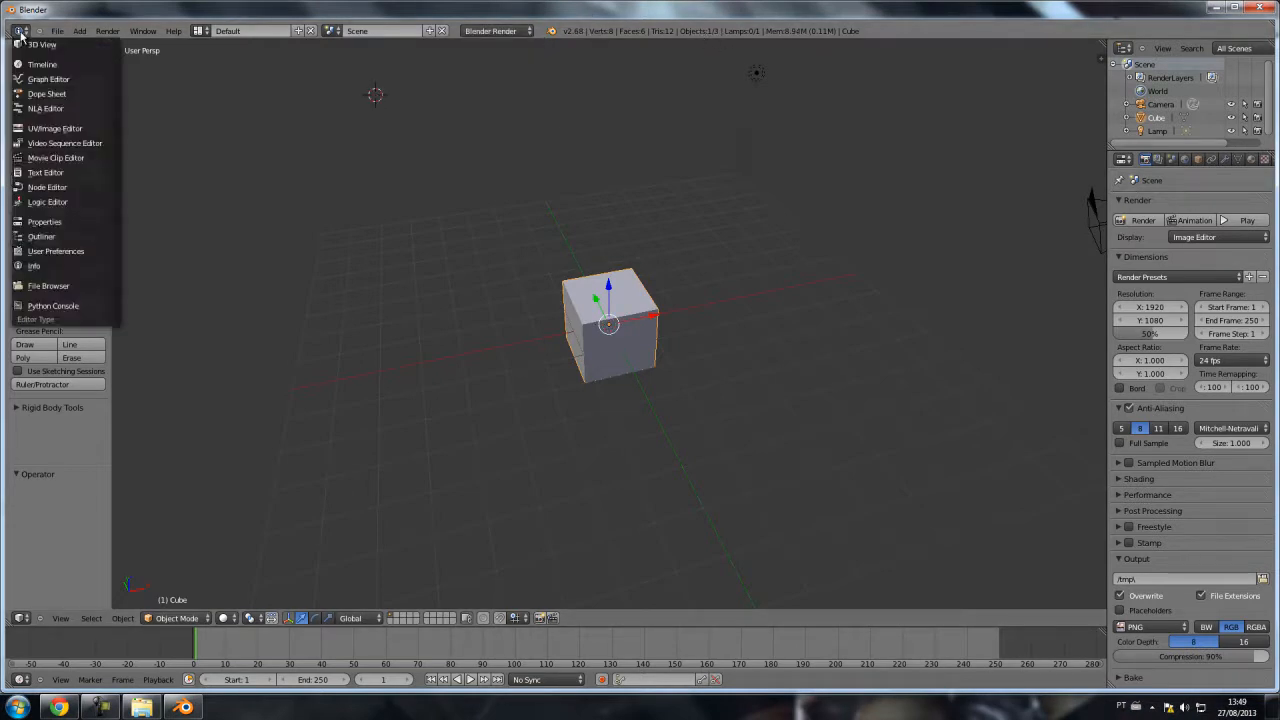
left_click(242, 252)
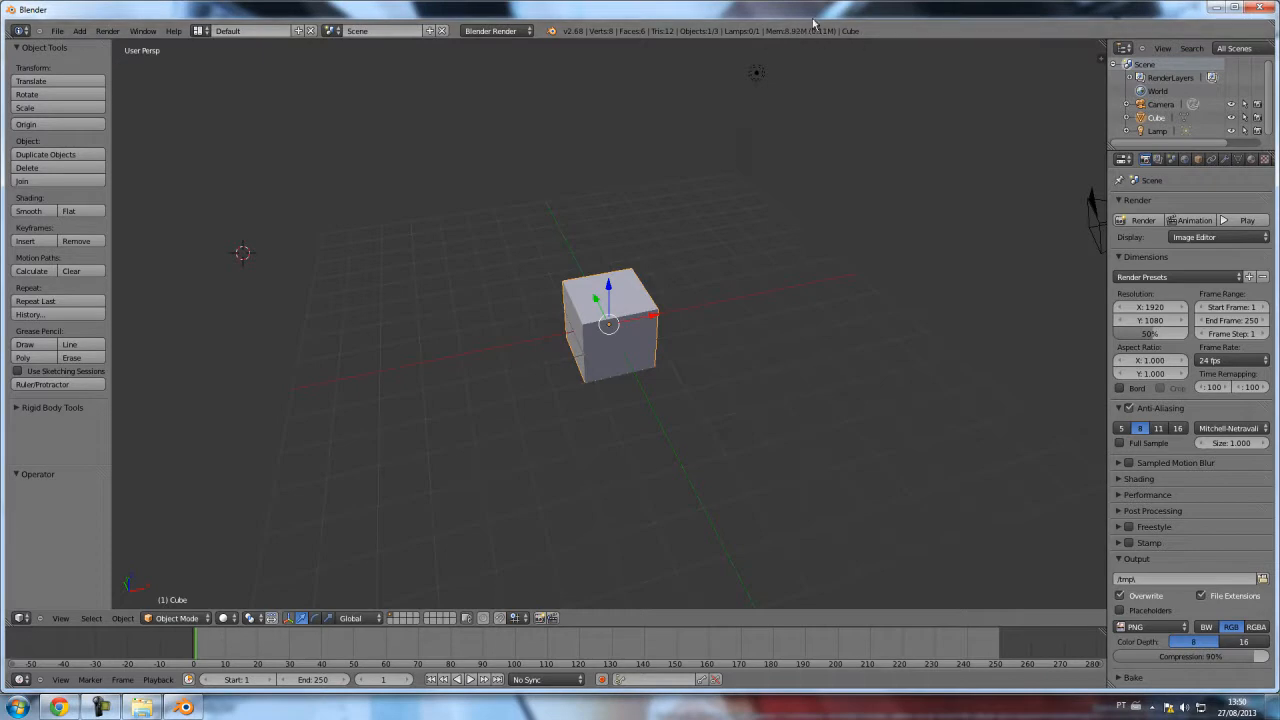
Step: Select the lamp and the cube in the 3D view, and select the camera, cube and lamp one by one in the Outliner
right_click(757, 73)
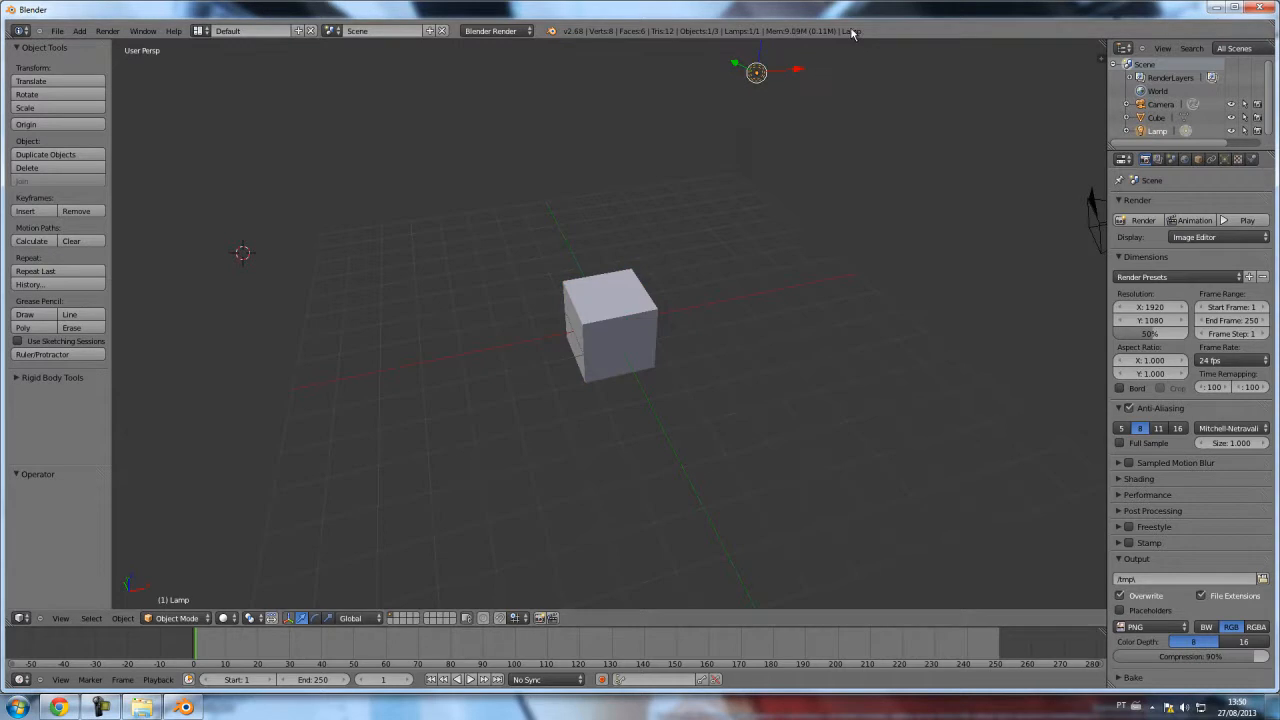
right_click(614, 360)
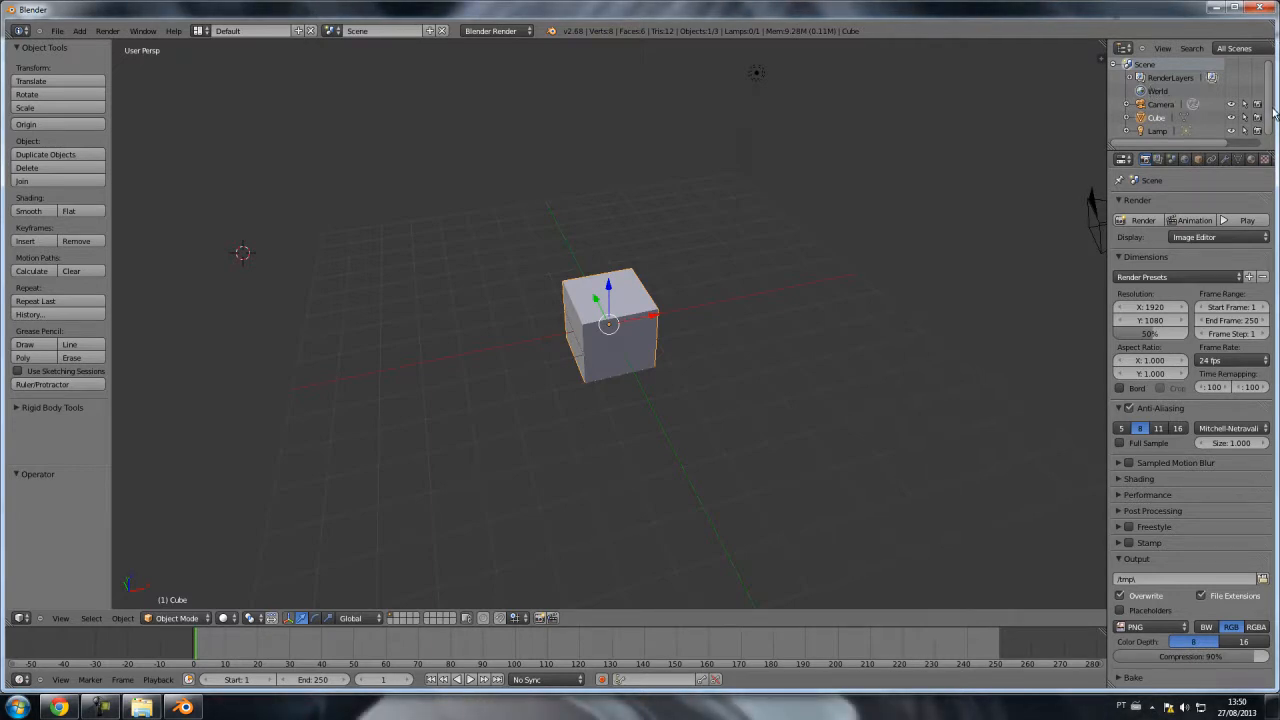
left_click(1156, 107)
left_click(1156, 120)
left_click(1157, 131)
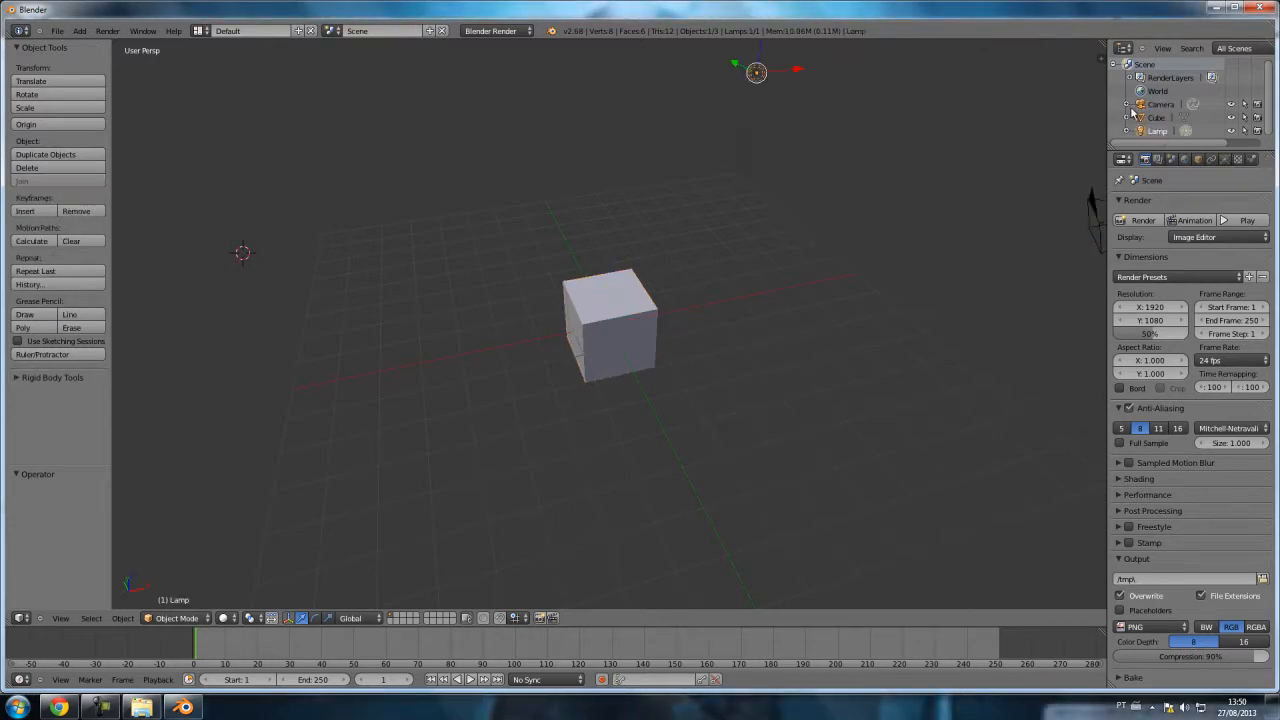
Step: Inspect the data nested under the Camera and Cube entries in the Outliner, and collapse both entries again
left_click(1126, 104)
left_click(1162, 120)
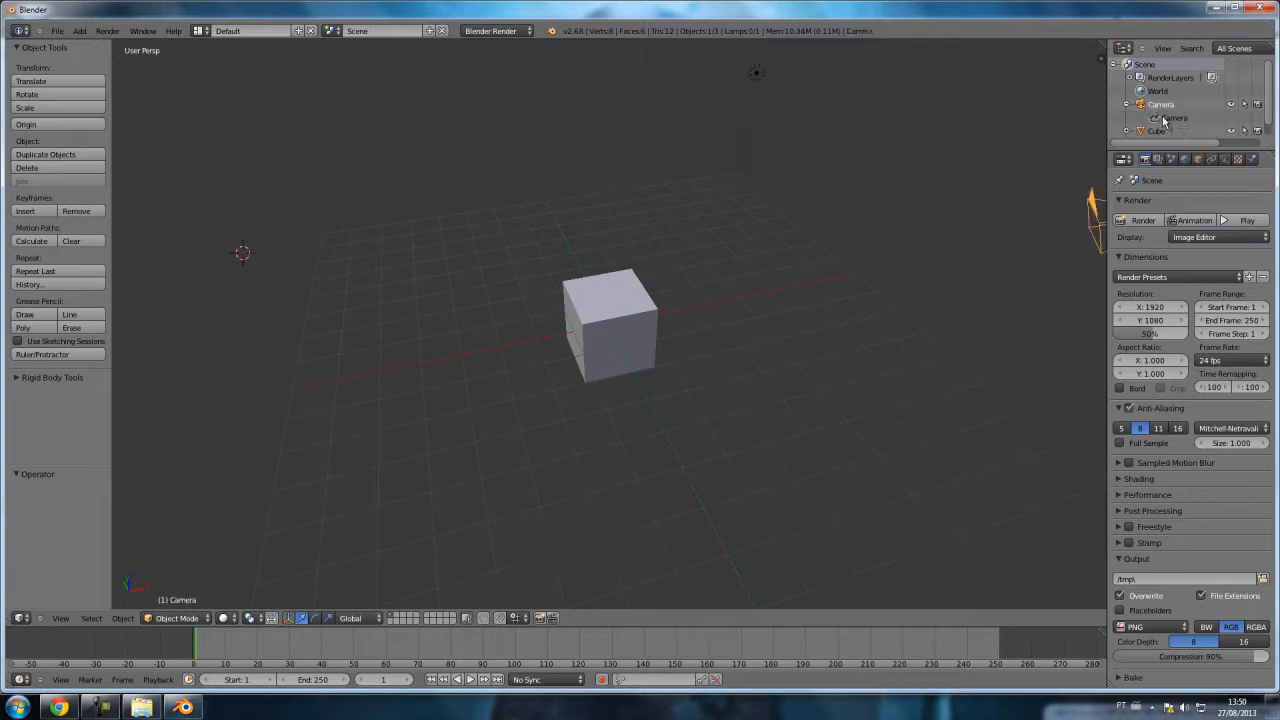
left_click(1127, 105)
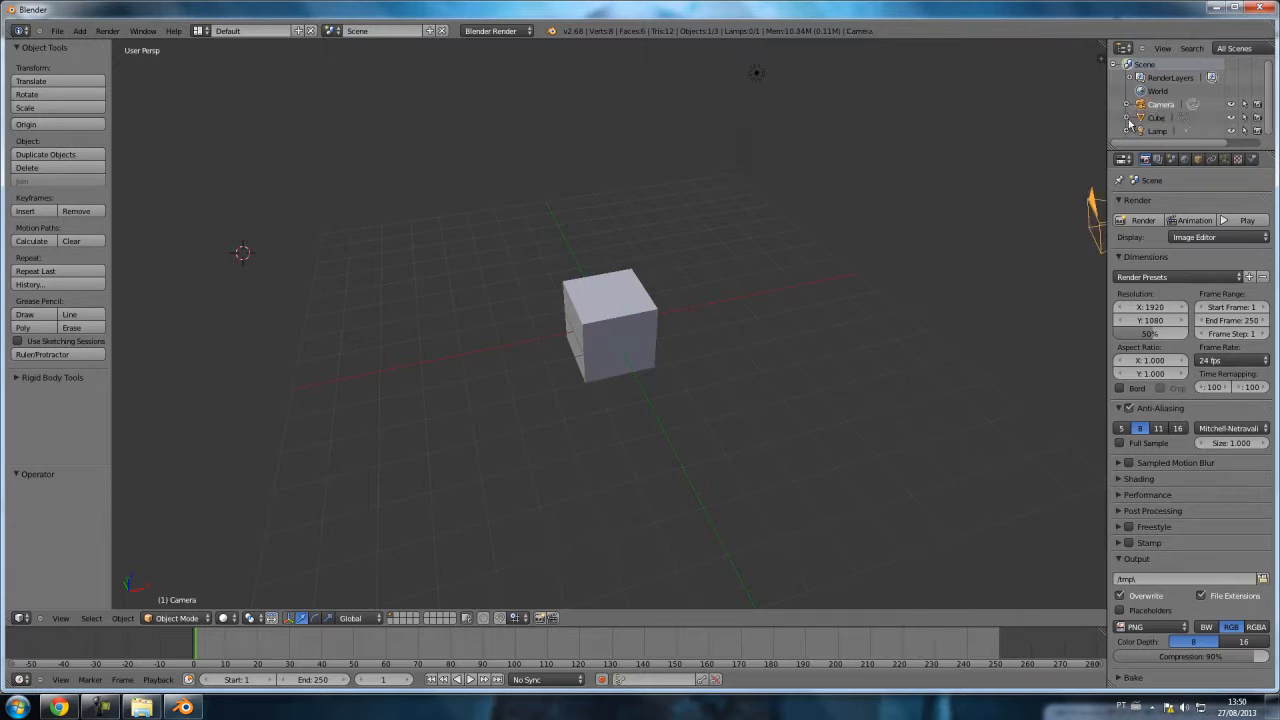
left_click(1127, 118)
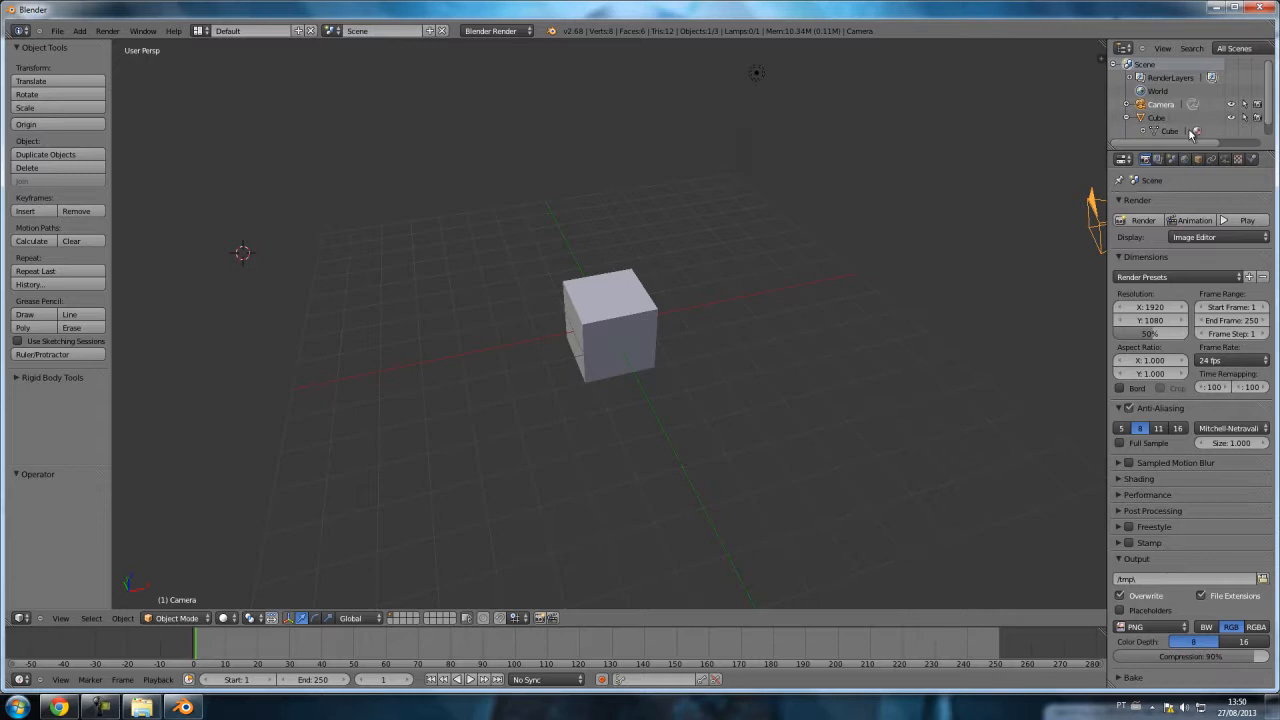
left_click(1127, 118)
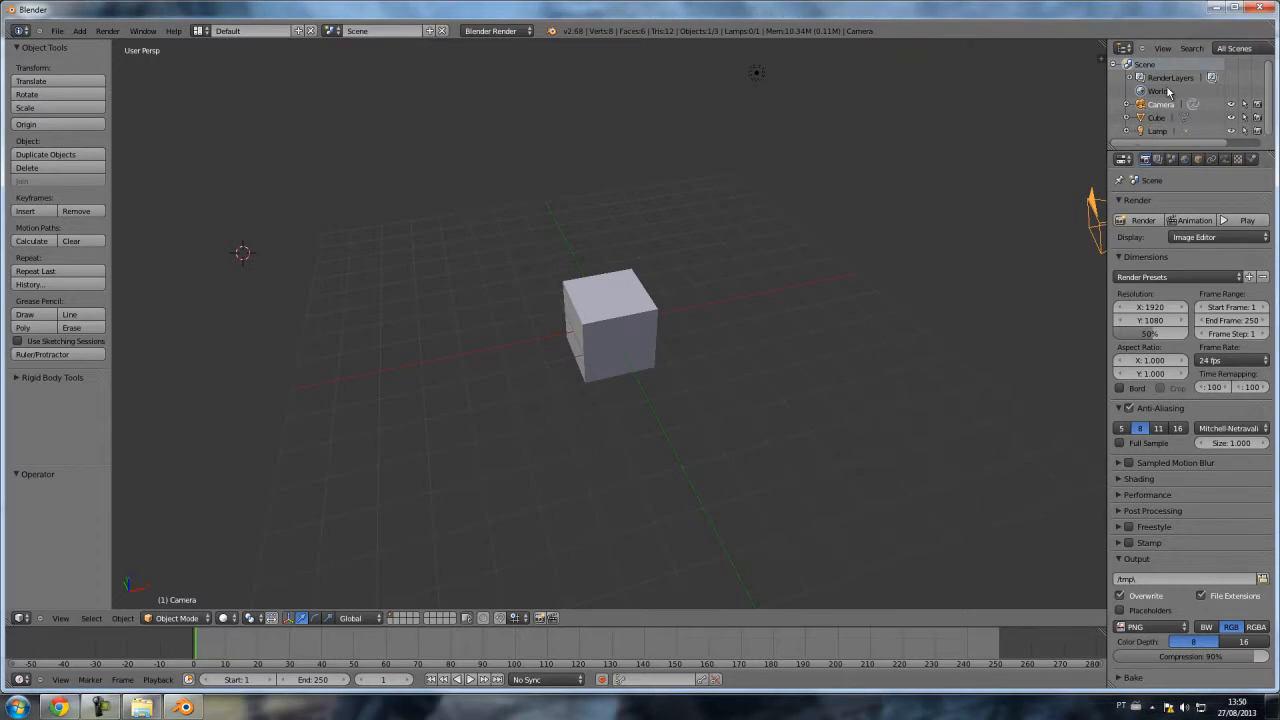
Step: Hide and show the camera and the cube in the viewport using their Outliner visibility settings
left_click(1232, 104)
left_click(1232, 104)
left_click(1232, 104)
left_click(1232, 104)
left_click(1232, 118)
left_click(1233, 118)
left_click(1233, 118)
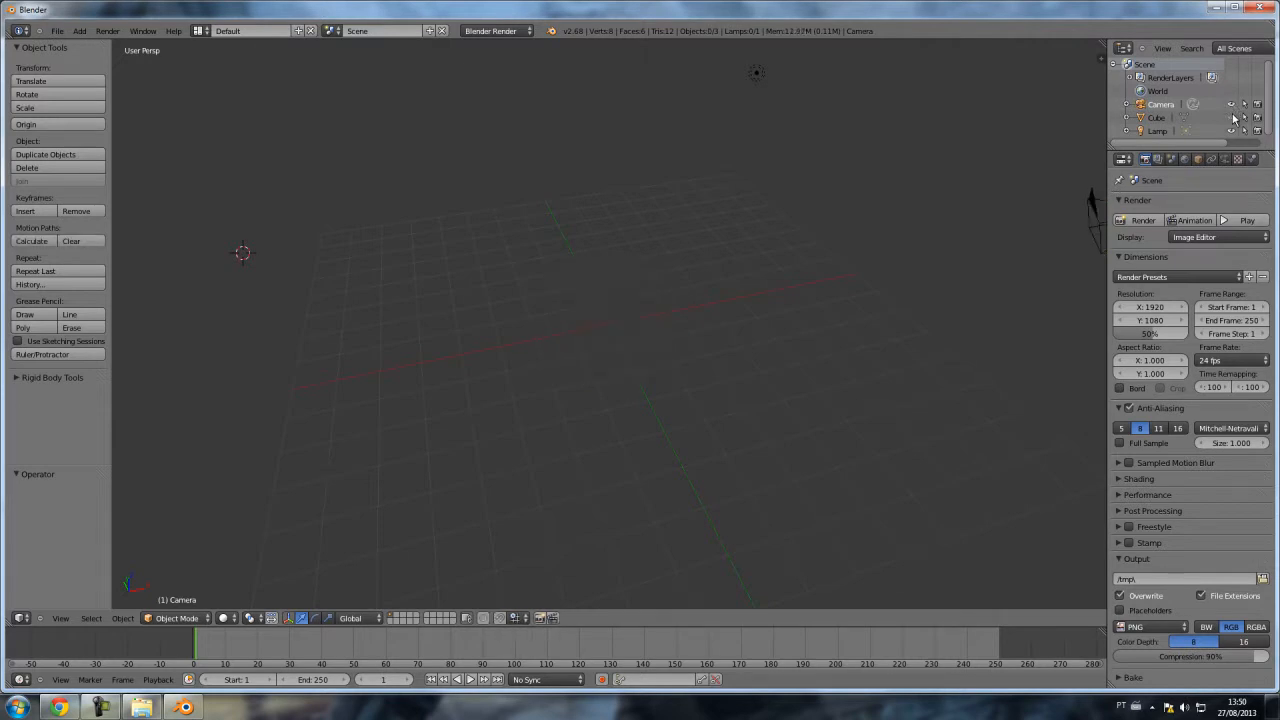
left_click(1233, 118)
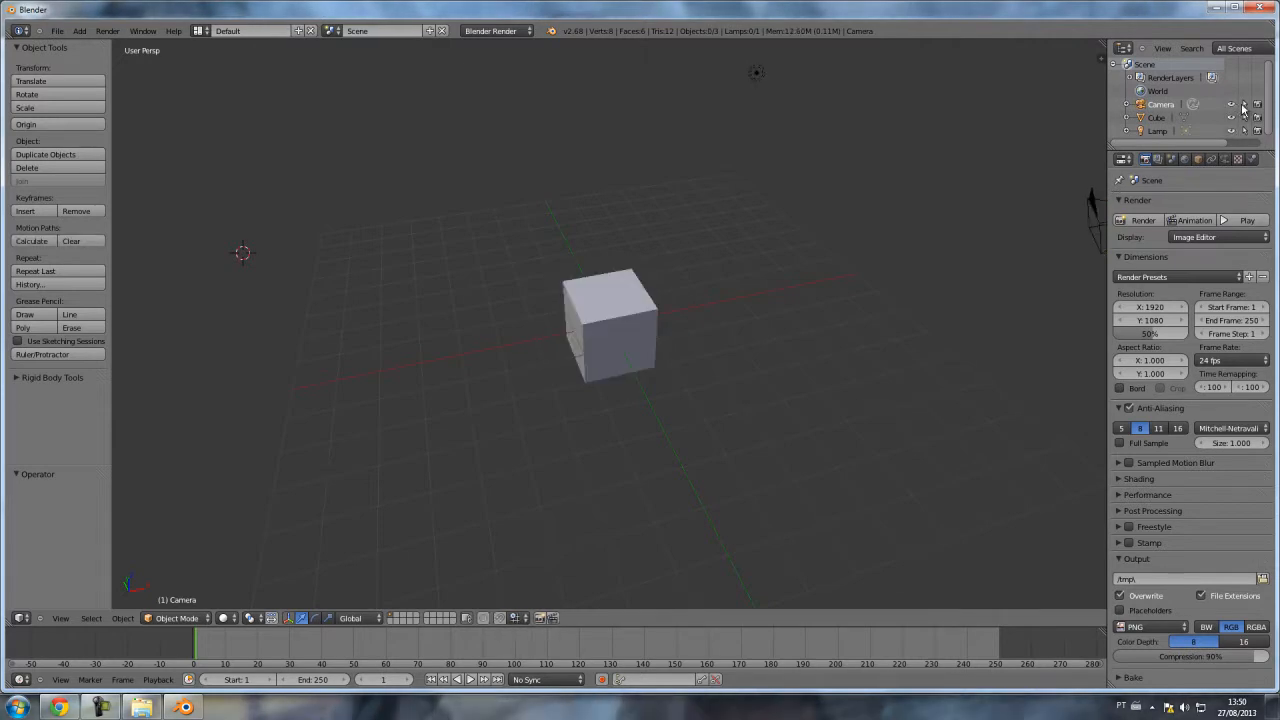
Step: Place the 3D cursor at the cube's edge, select the cube and the lamp in turn, and inspect the scene from different angles
left_click(566, 297)
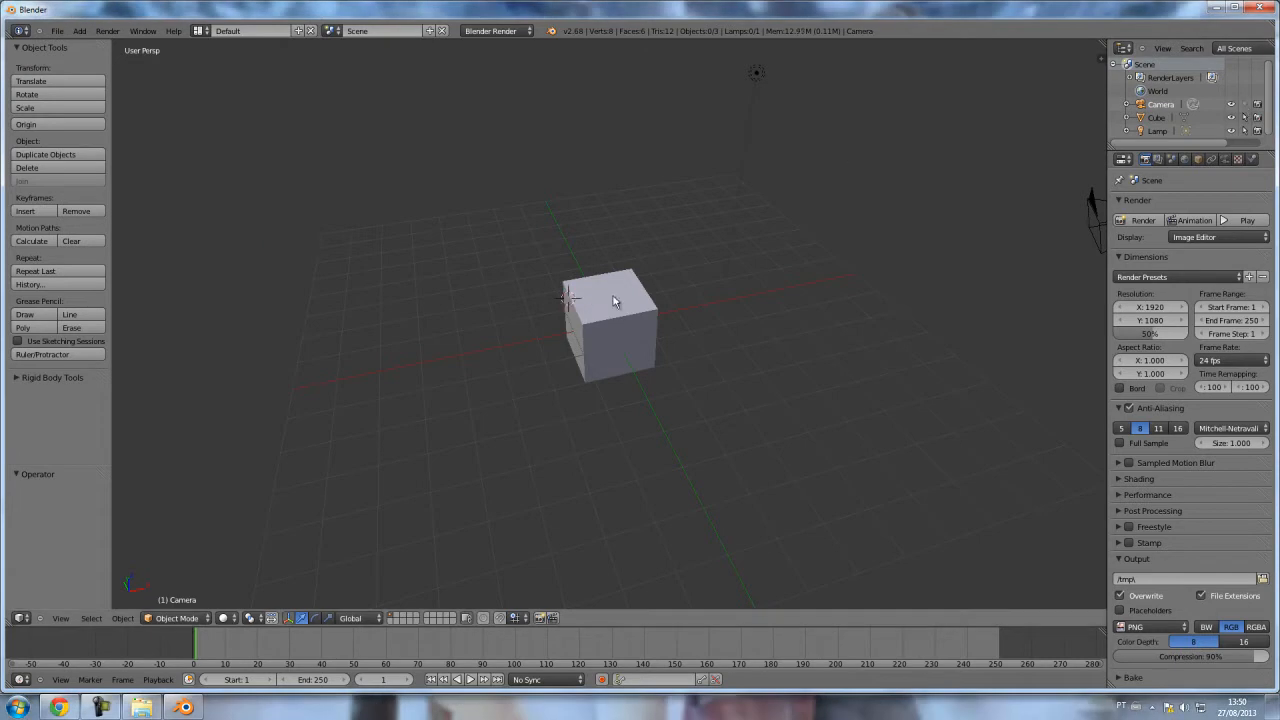
right_click(613, 295)
right_click(757, 84)
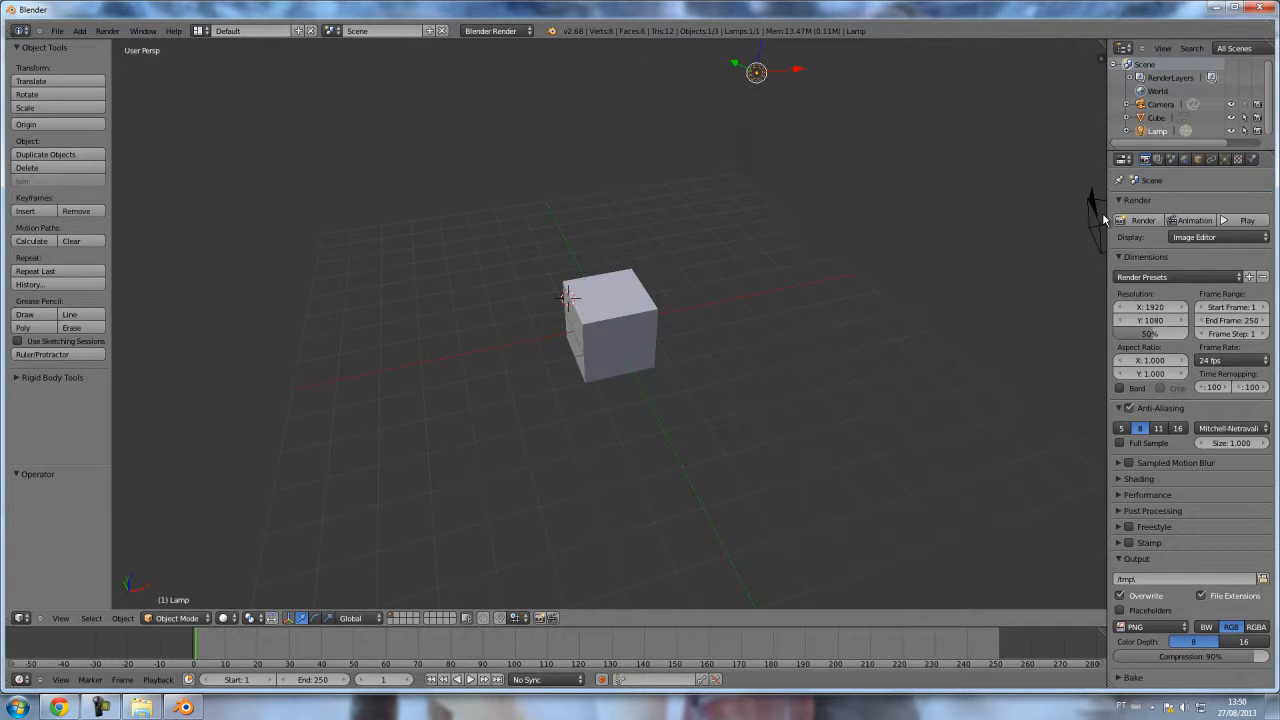
middle_click_drag(877, 300, 877, 143)
middle_click_drag(849, 206, 855, 295)
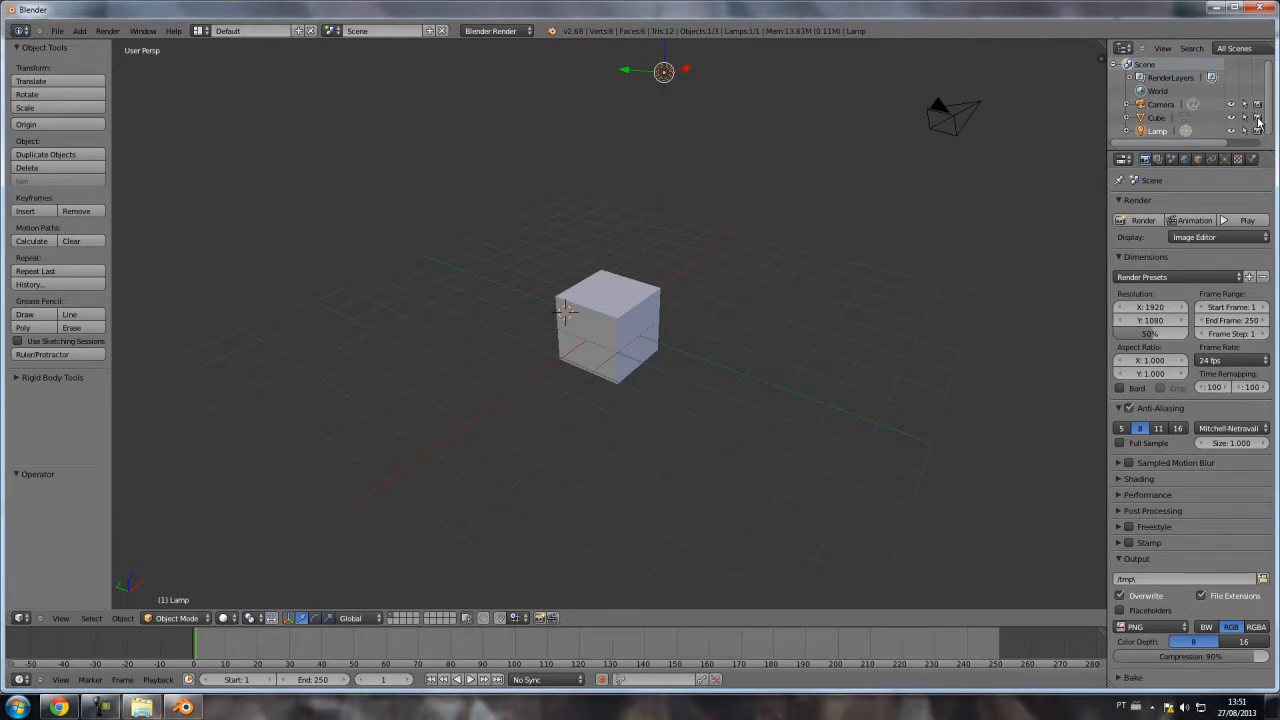
middle_click_drag(881, 276, 746, 274)
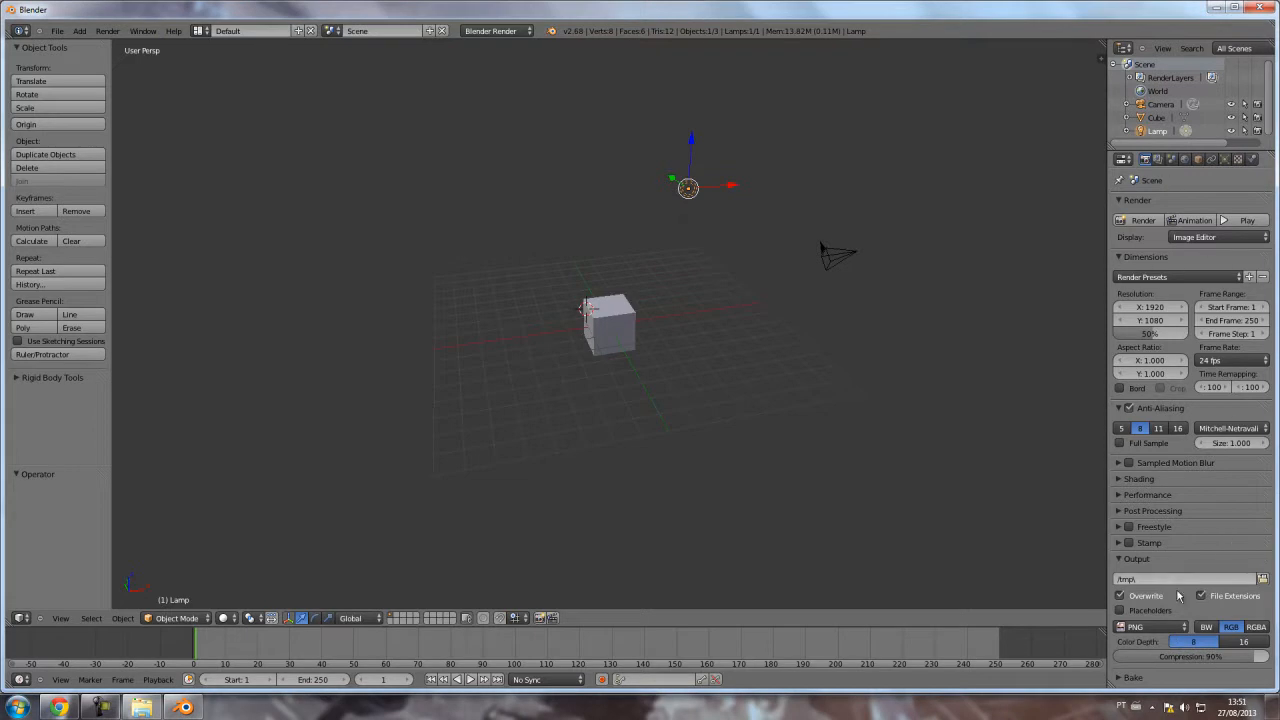
Step: Select the cube and look through the render layers, scene, world and object settings in the Properties editor
right_click(598, 325)
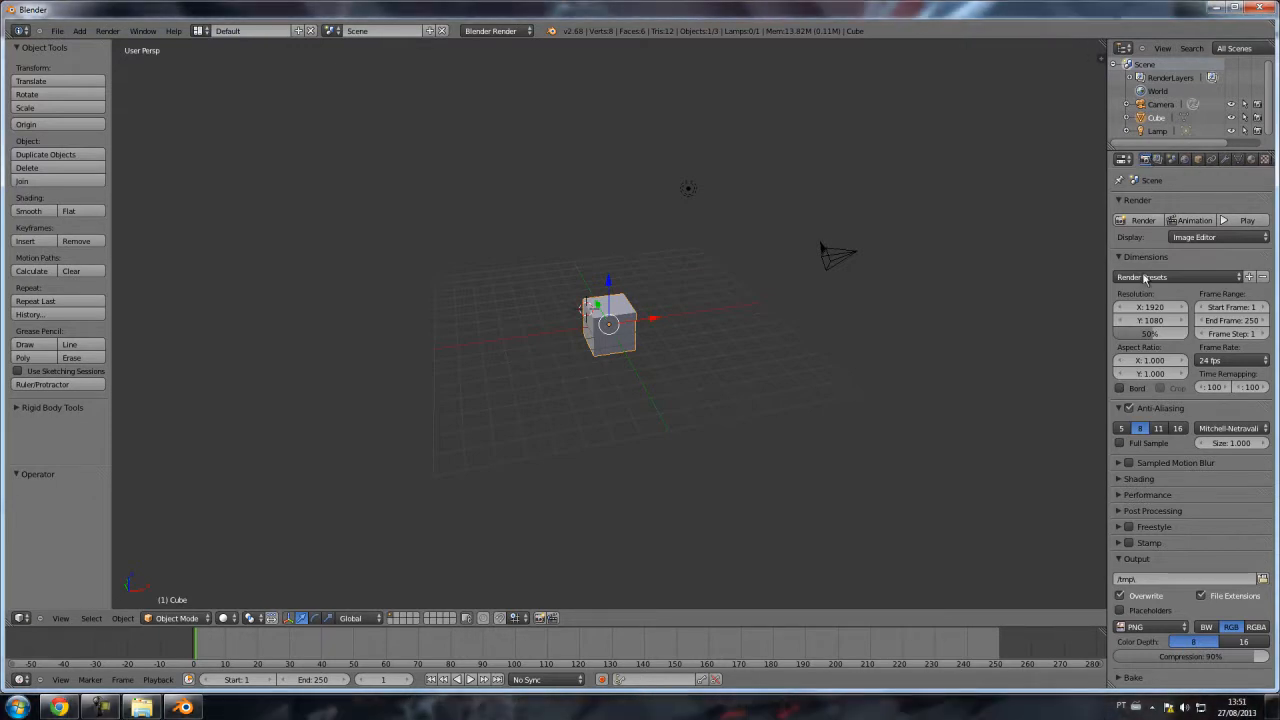
left_click(1158, 160)
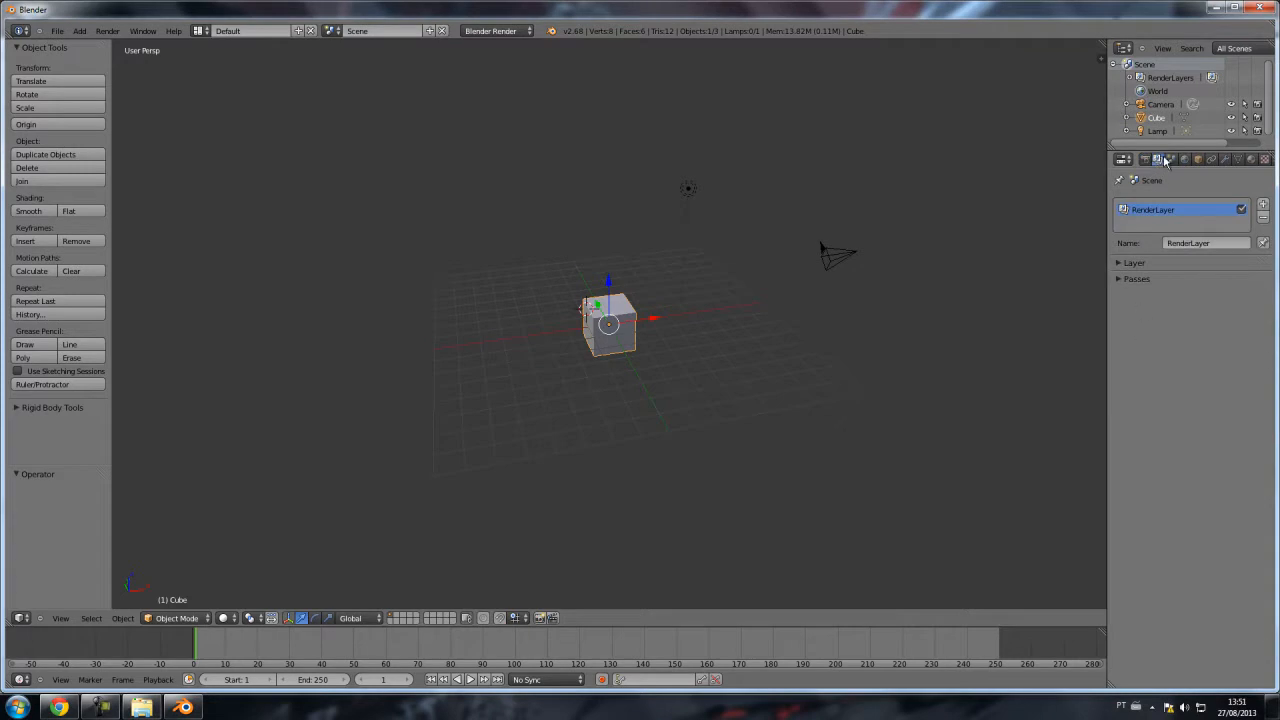
left_click(1172, 160)
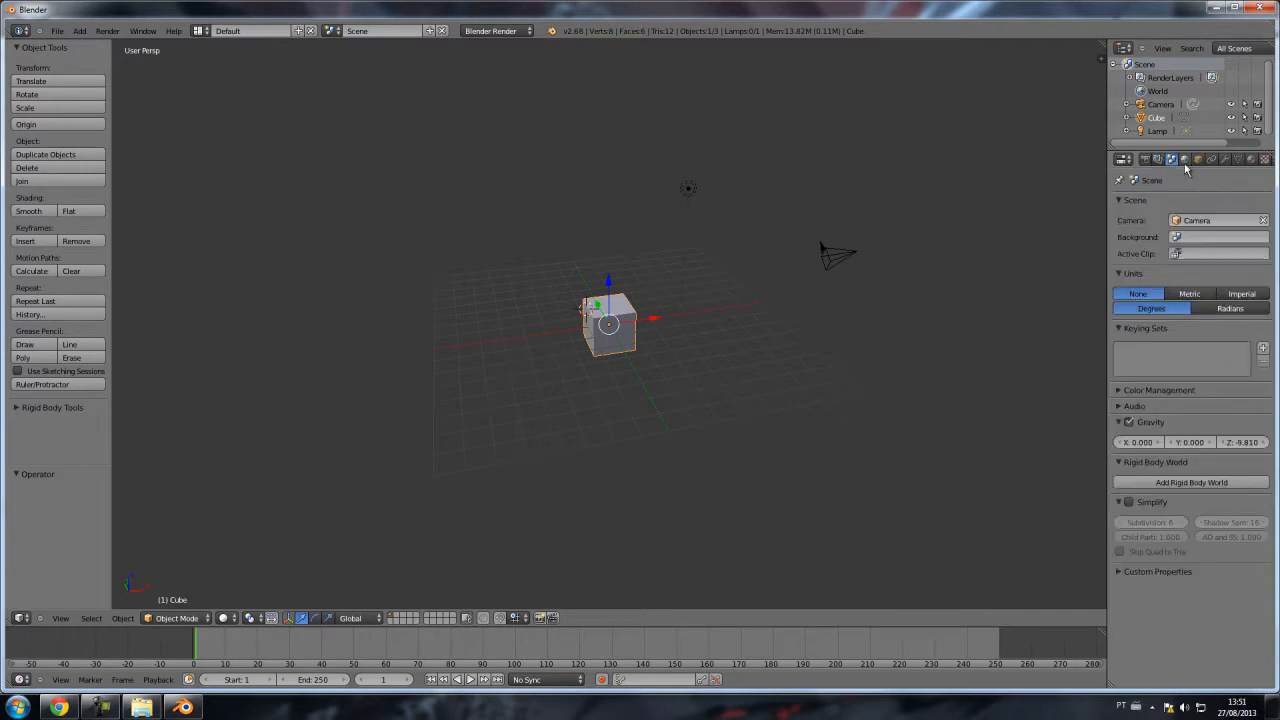
left_click(1185, 160)
left_click(1198, 160)
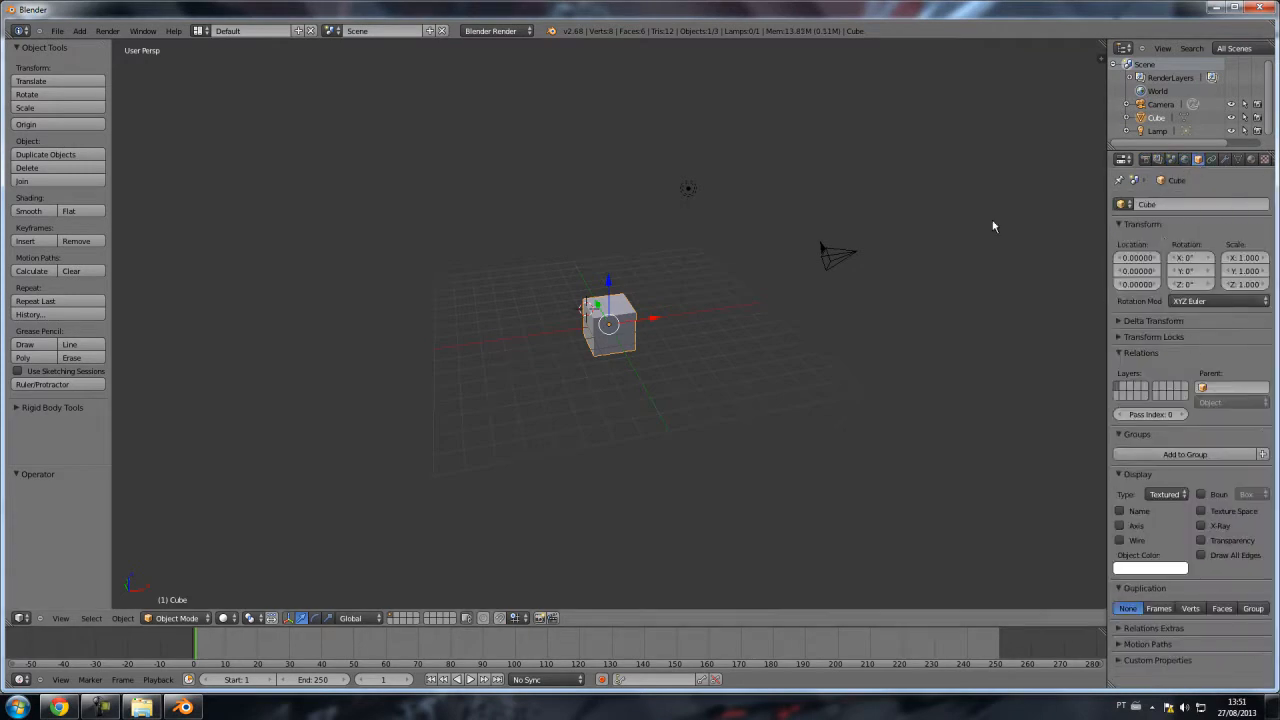
Step: Look through the cube's constraint, modifier, mesh data and material settings in the Properties editor
left_click(1212, 160)
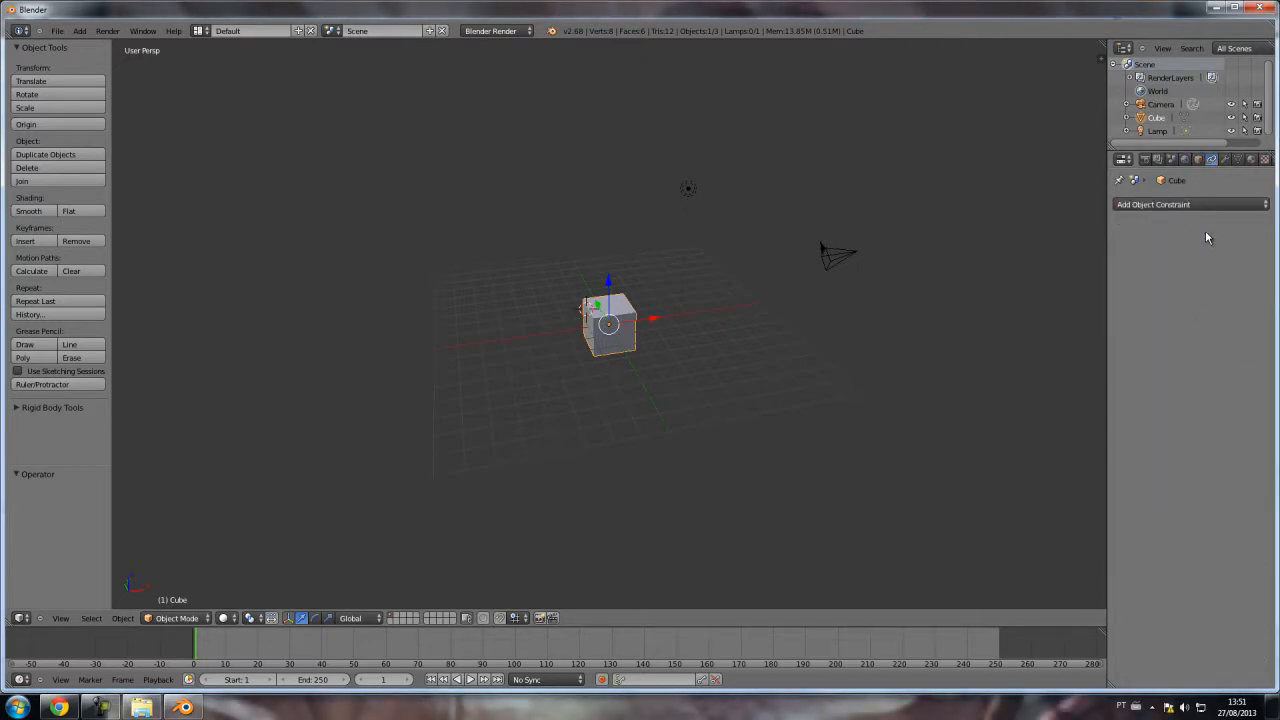
left_click(1225, 160)
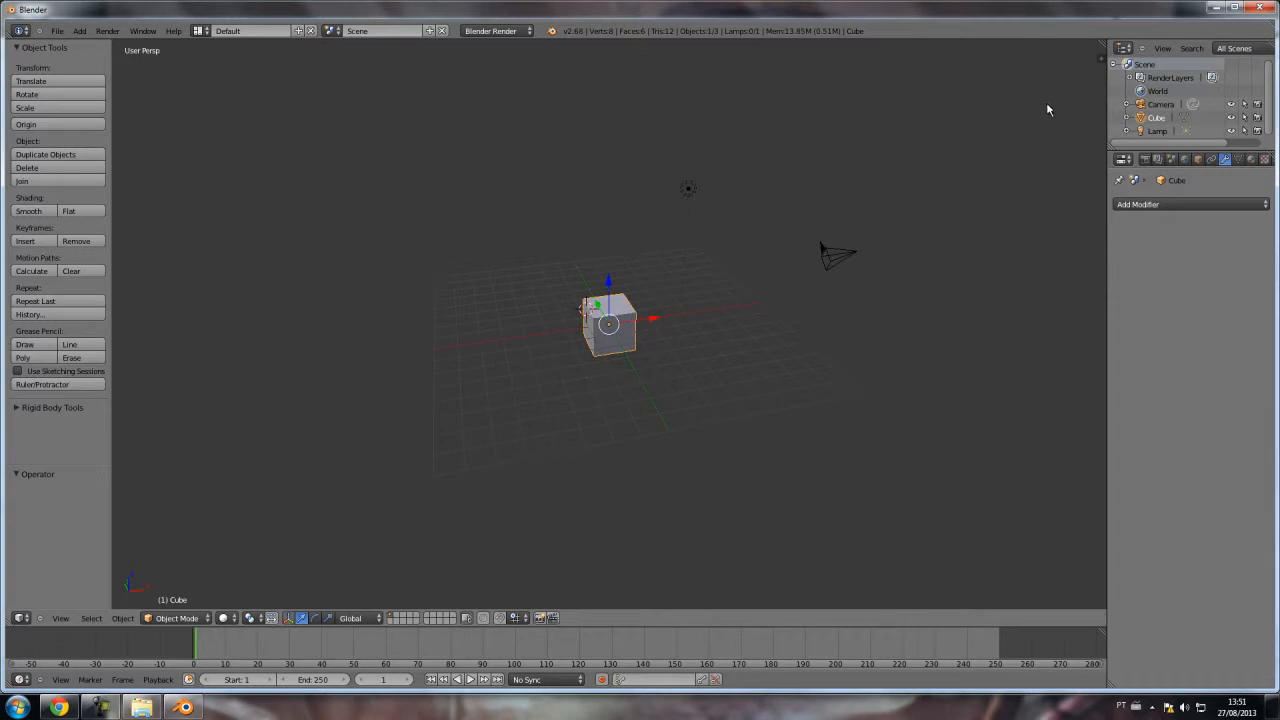
left_click(1238, 160)
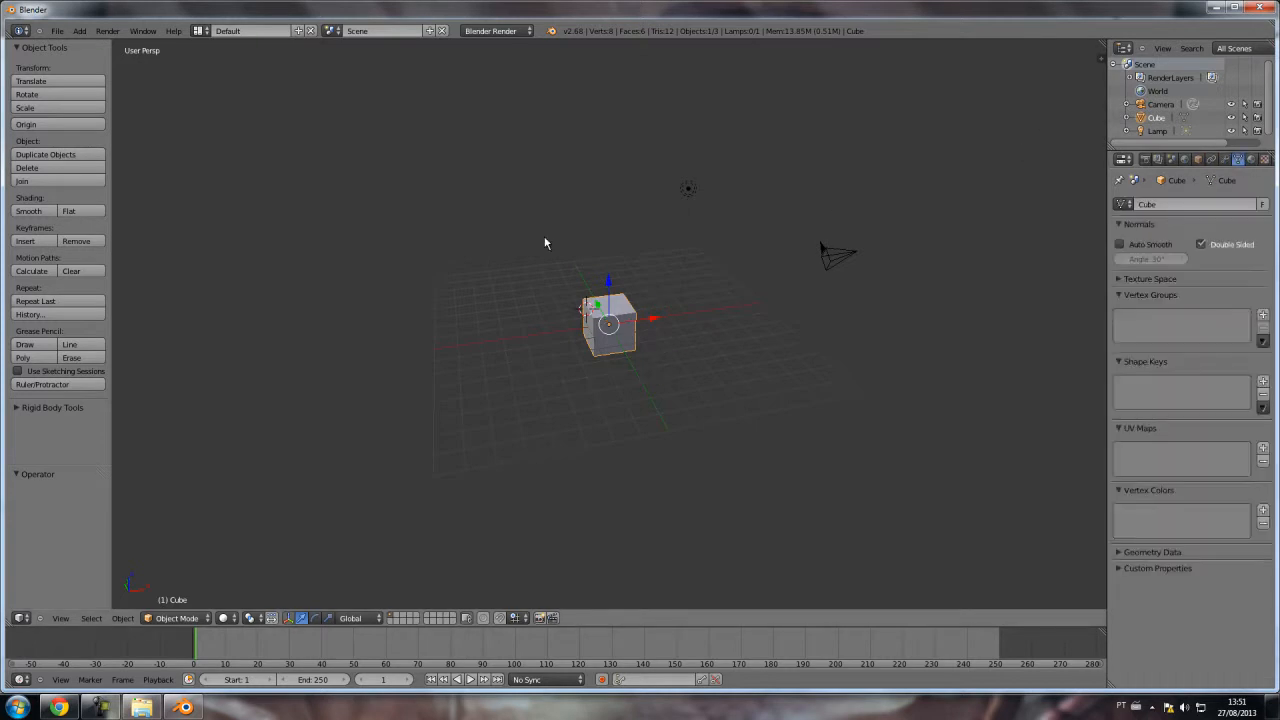
left_click(1251, 160)
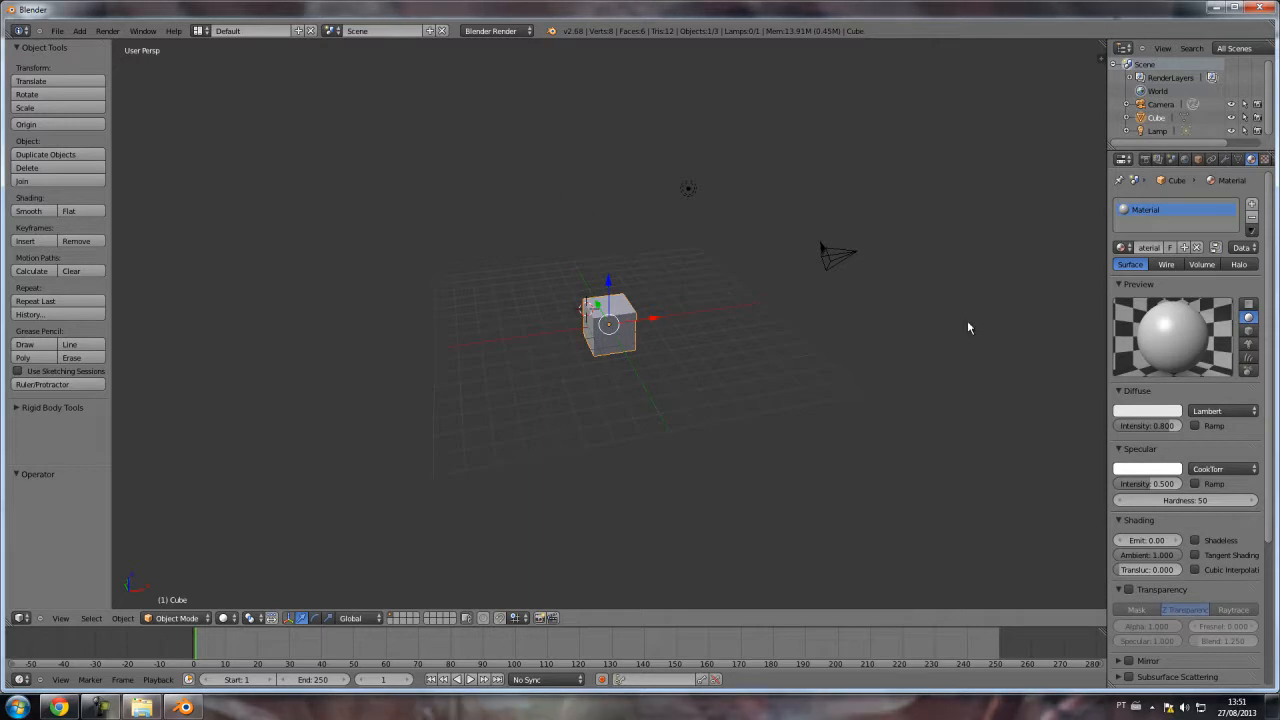
Step: Widen the Properties editor and look through the cube's texture, particle and physics settings, ending at the render settings
left_click_drag(1106, 360, 1045, 360)
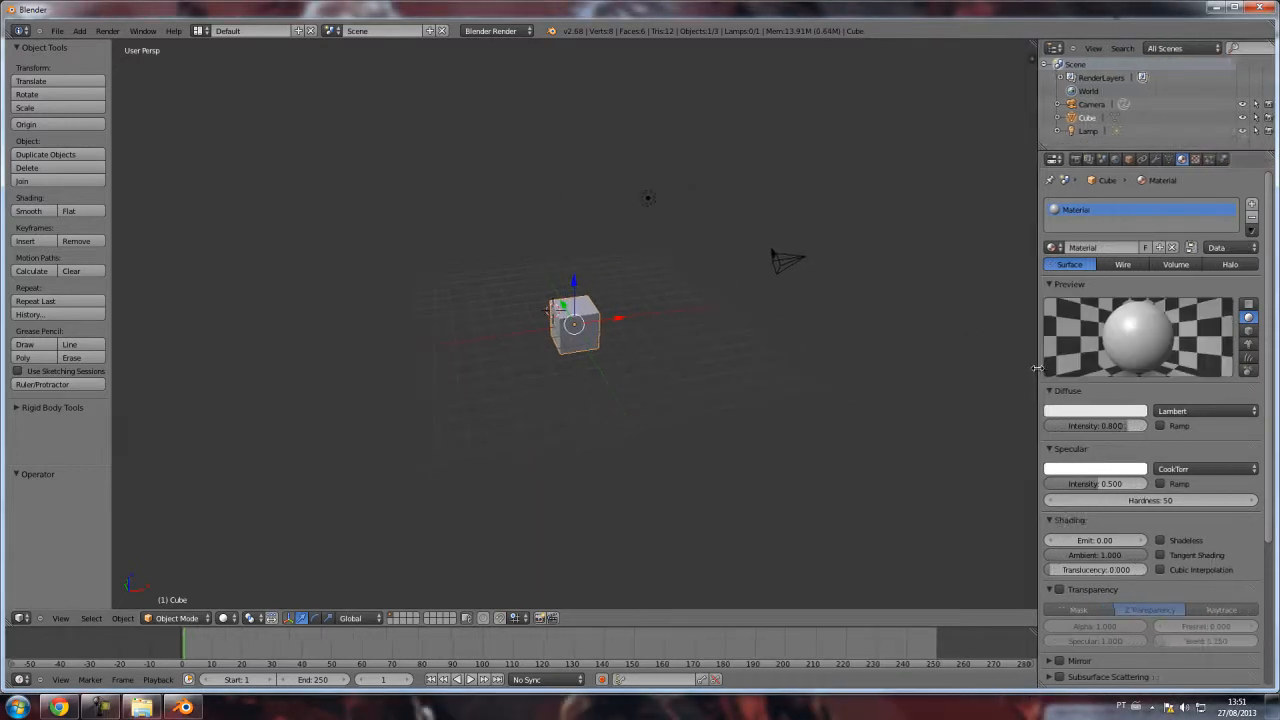
left_click(1201, 160)
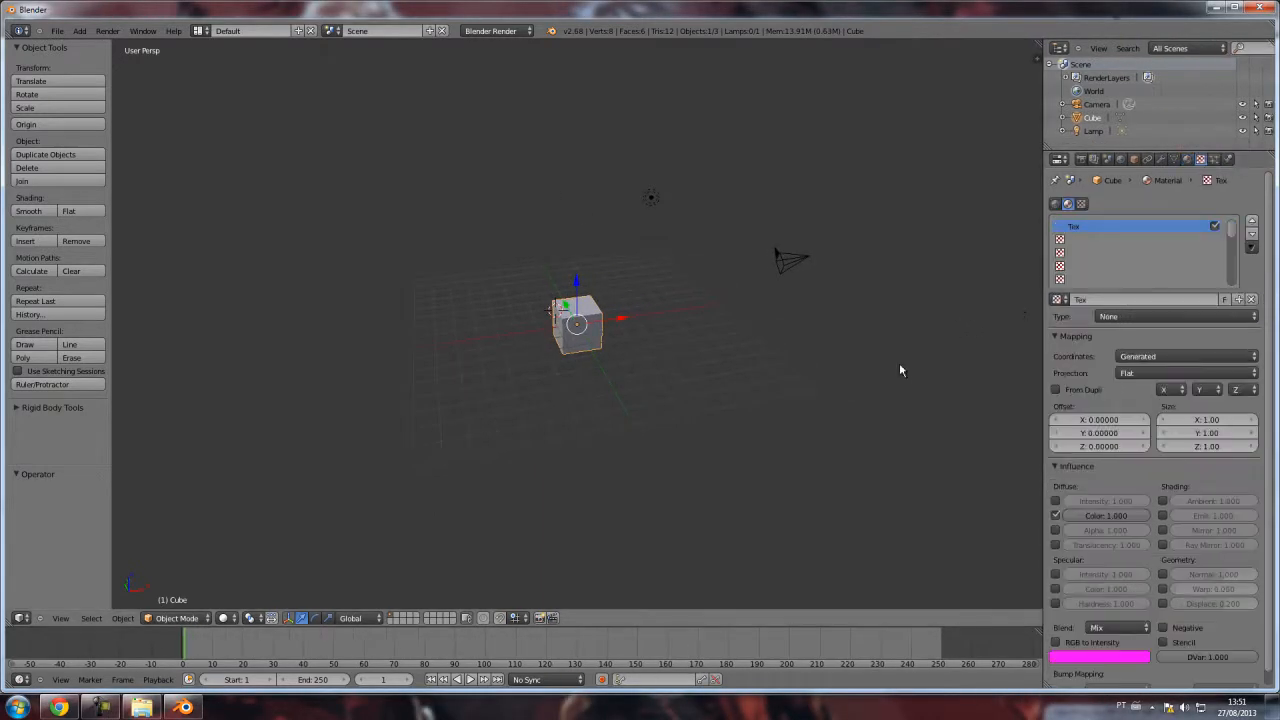
scroll(623, 357, "up", 4)
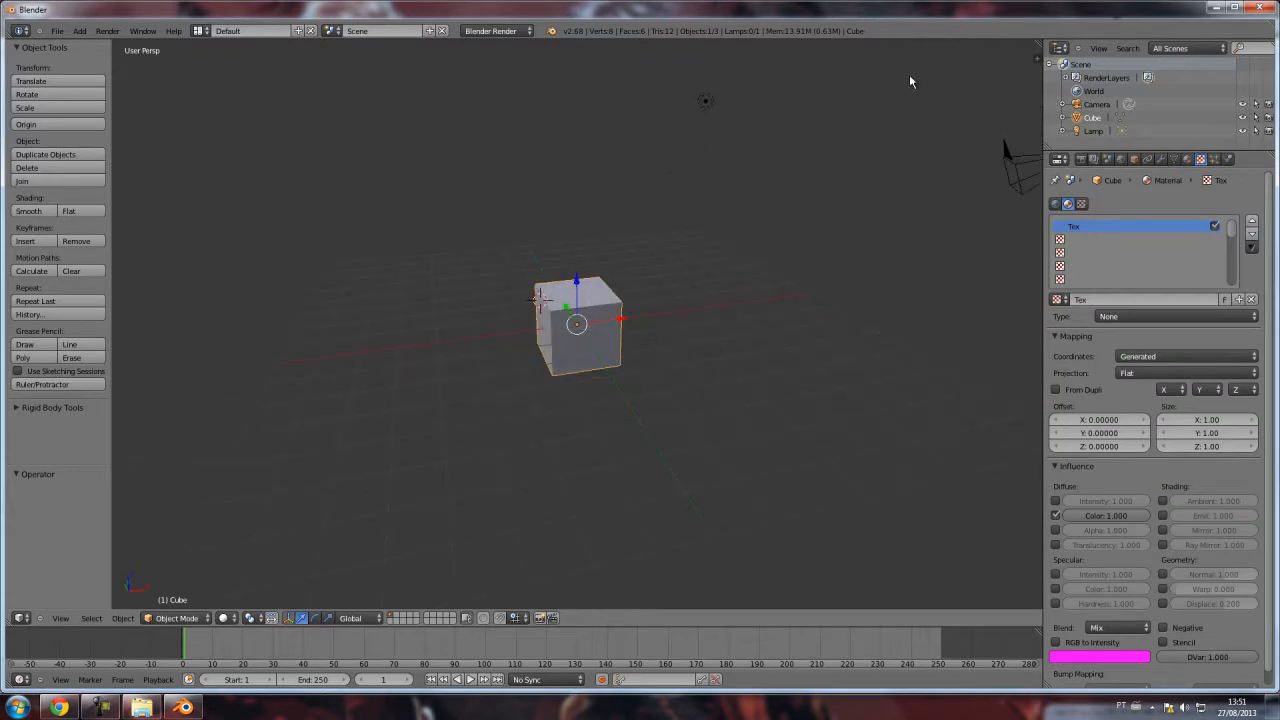
left_click(1214, 159)
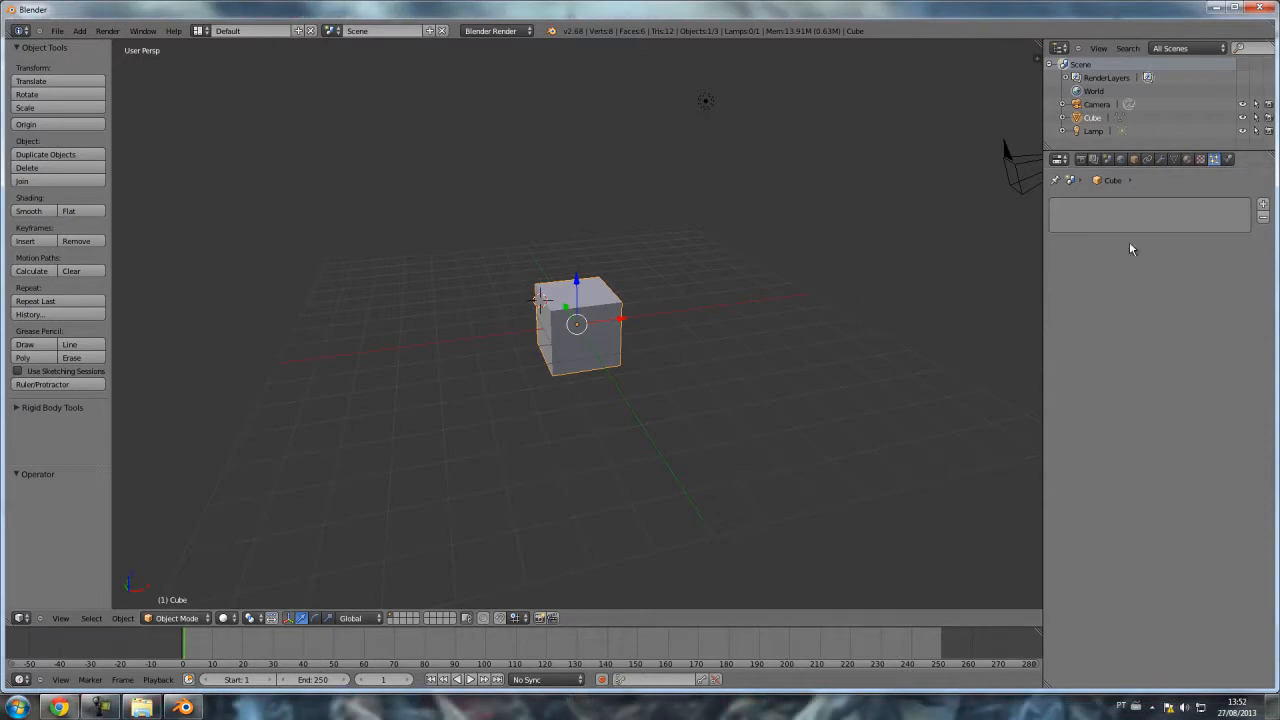
left_click(1228, 159)
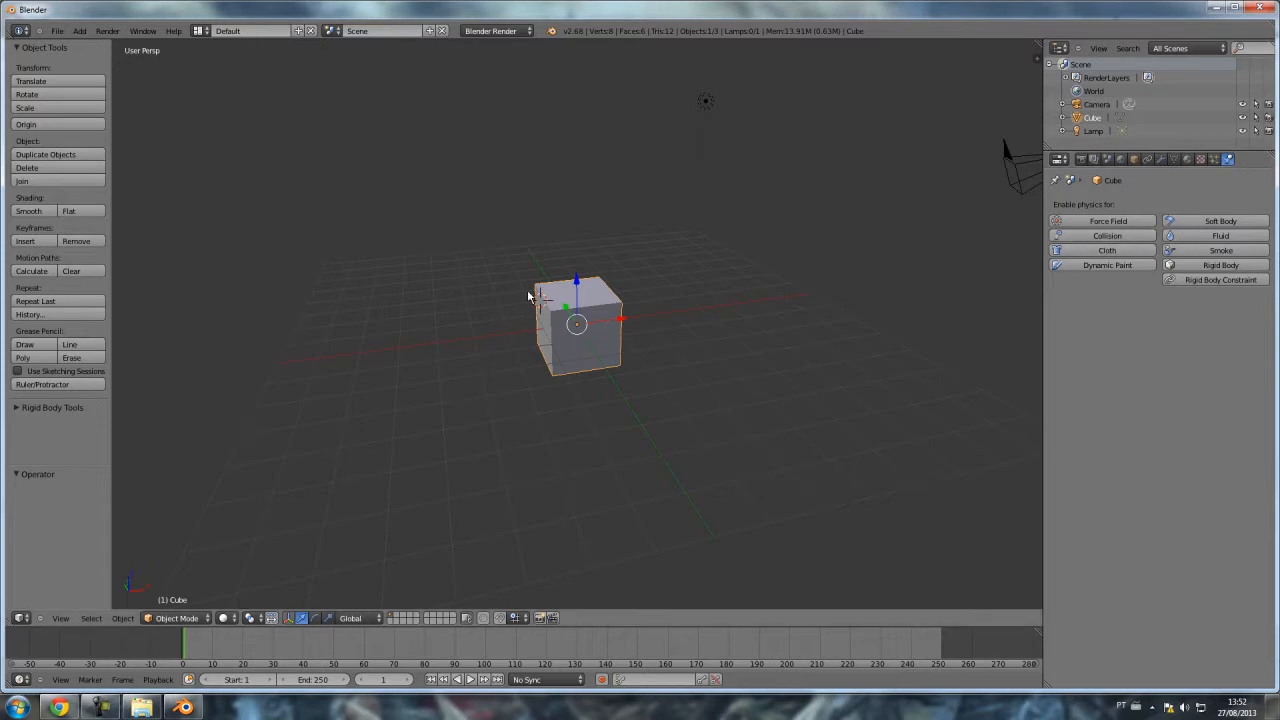
left_click(1080, 159)
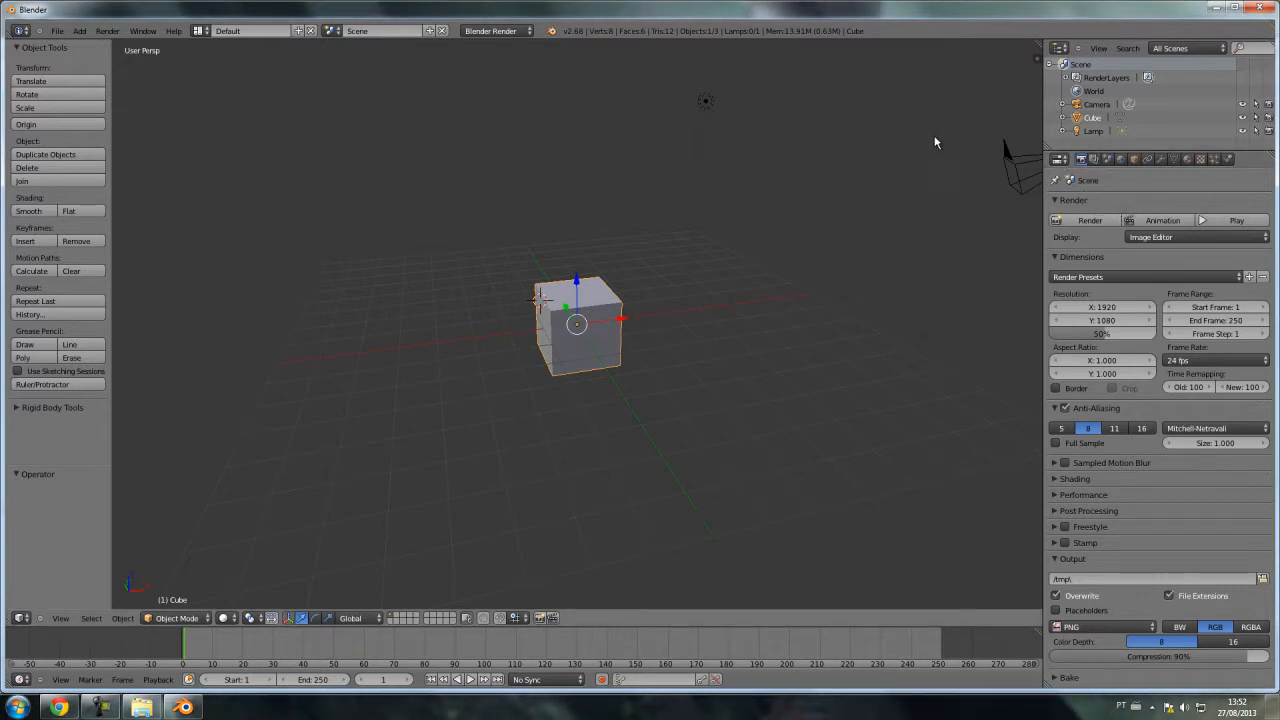
Step: Change the Properties area to the Logic Editor and restore it to the Properties editor
left_click(1060, 48)
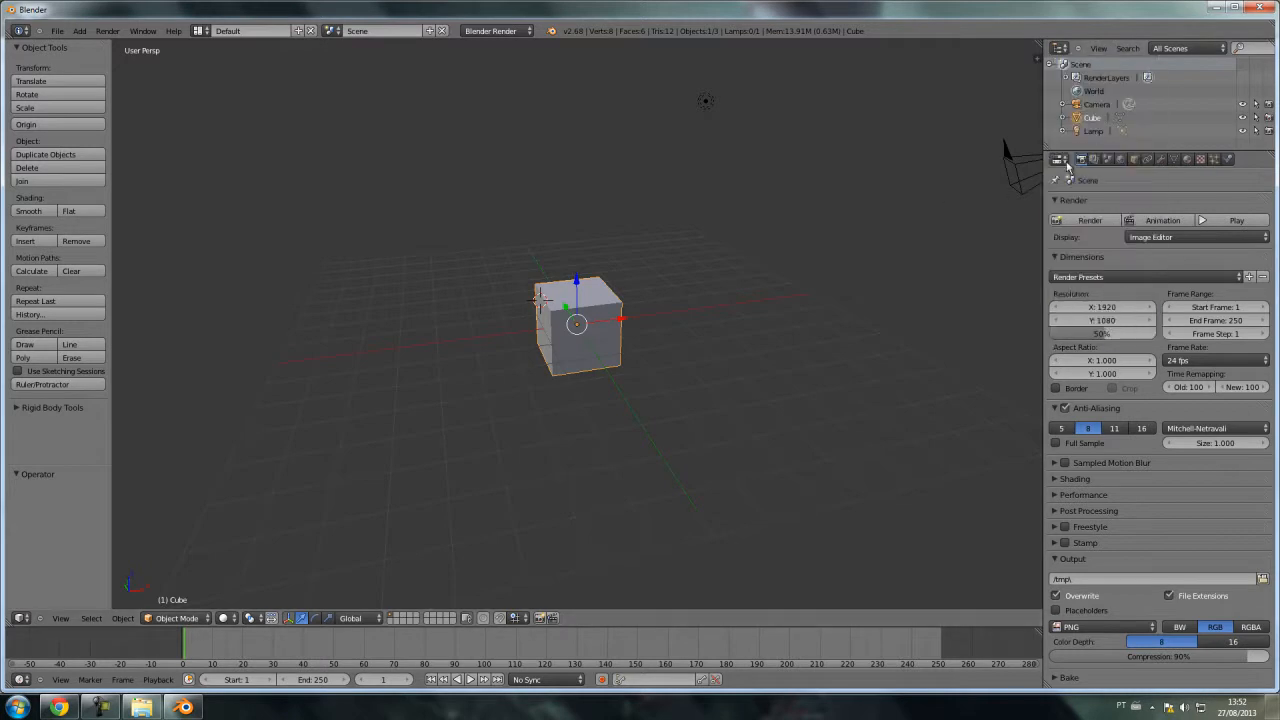
left_click(1060, 159)
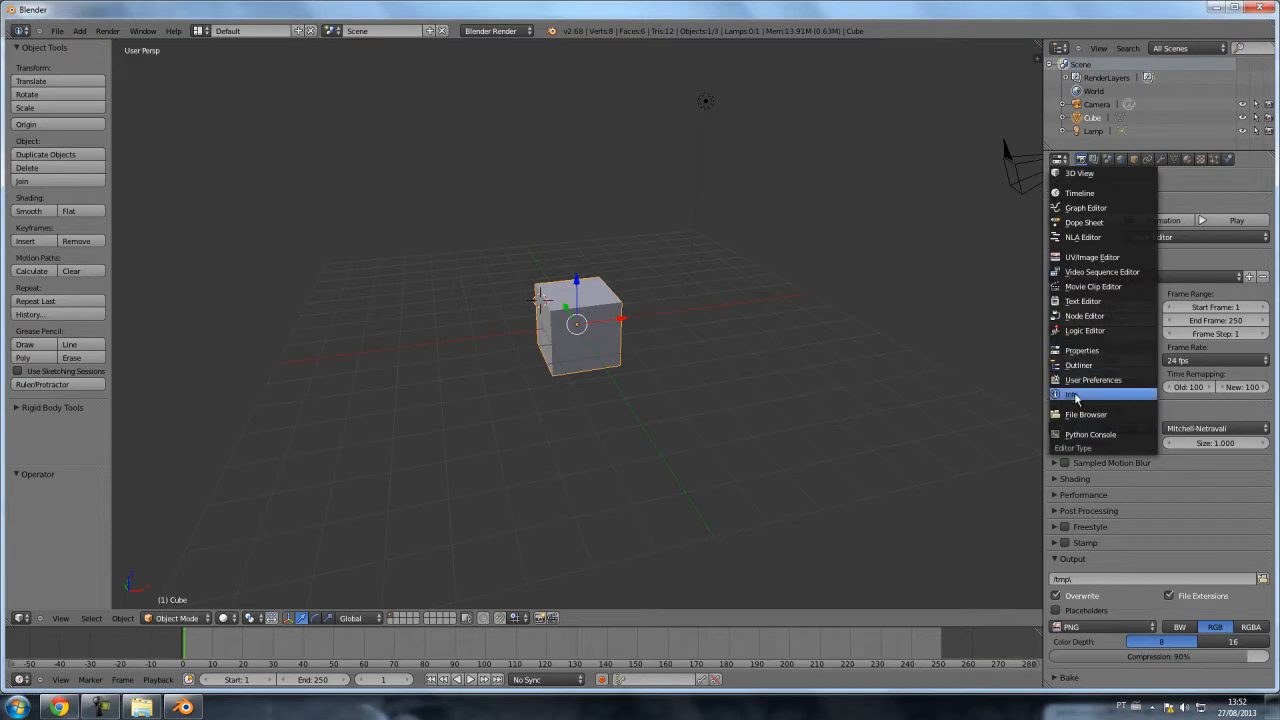
left_click(1090, 330)
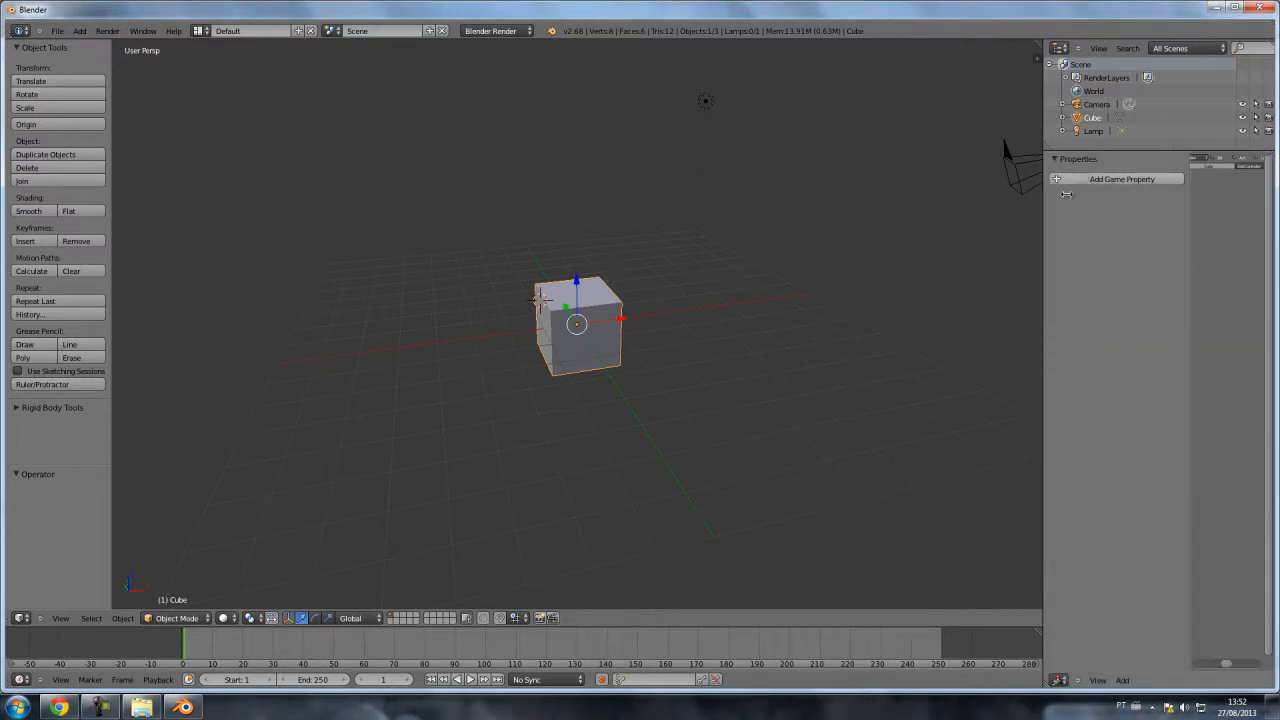
left_click(1059, 680)
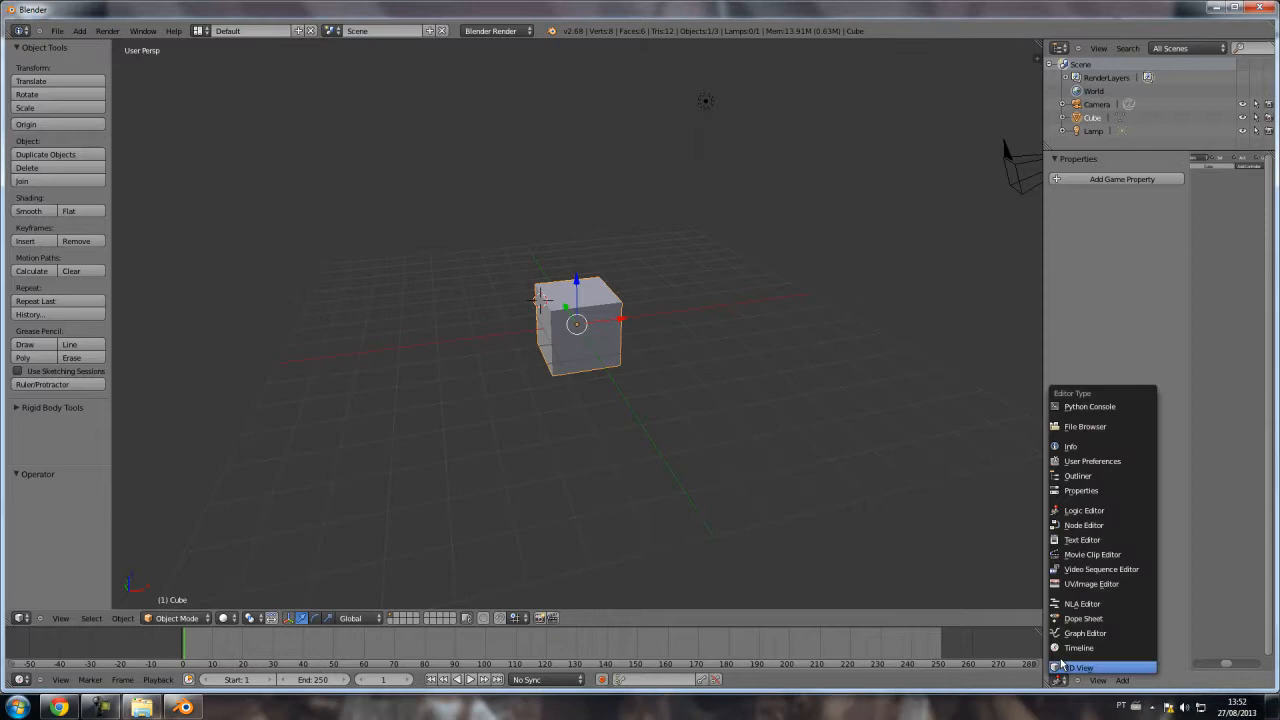
left_click(1110, 492)
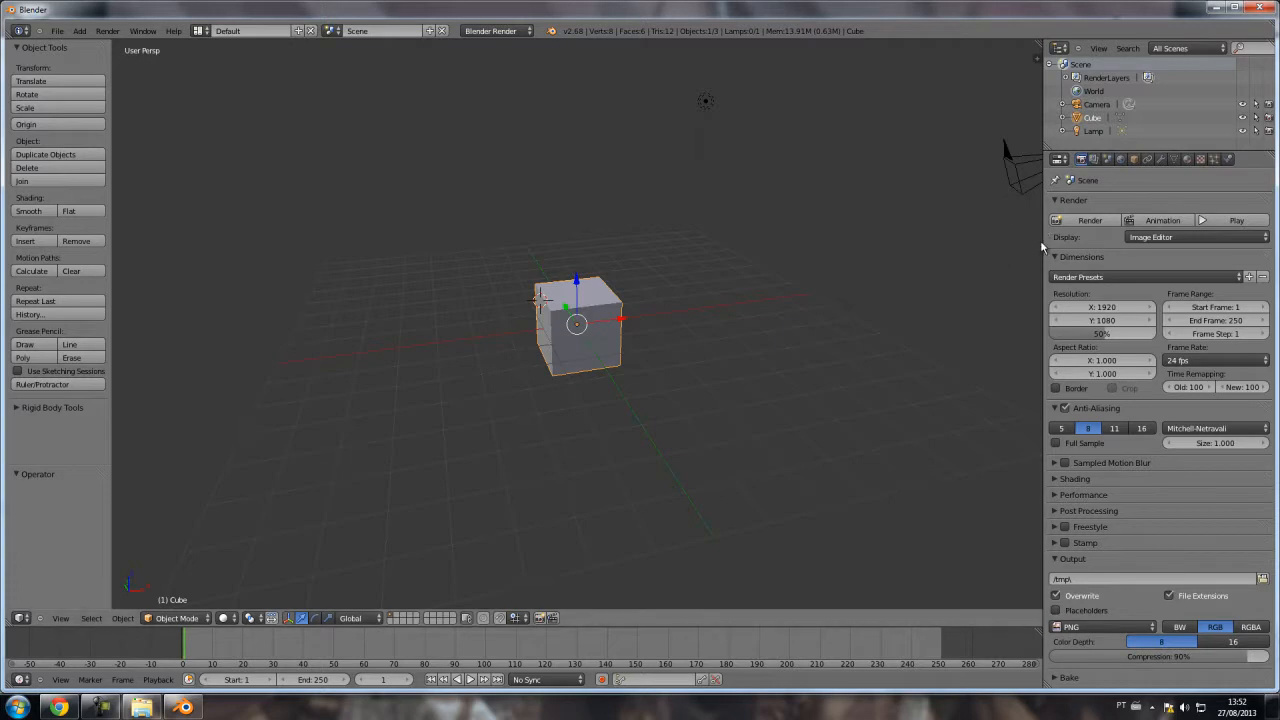
Step: Widen the column holding the Outliner and Properties editors a little more
left_click_drag(1045, 242, 1015, 295)
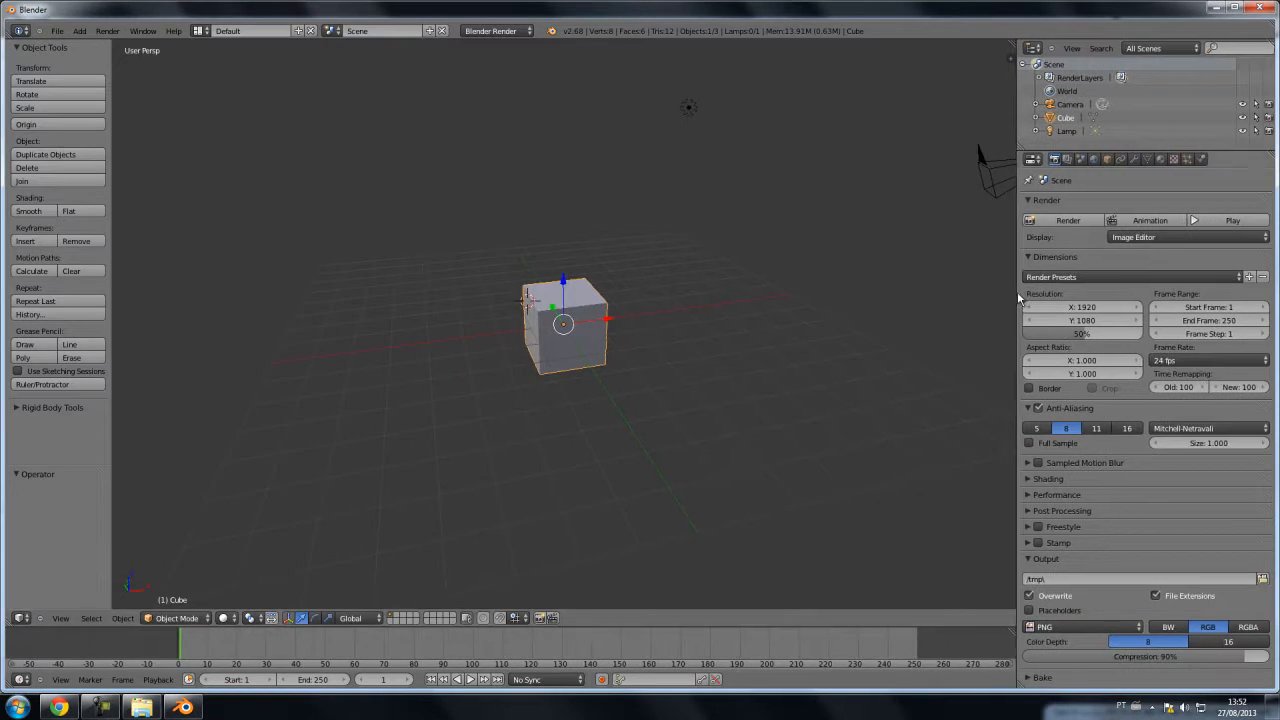
mouse_move(1018, 293)
left_mouse_down()
mouse_move(690, 292)
mouse_move(1012, 308)
left_mouse_up()
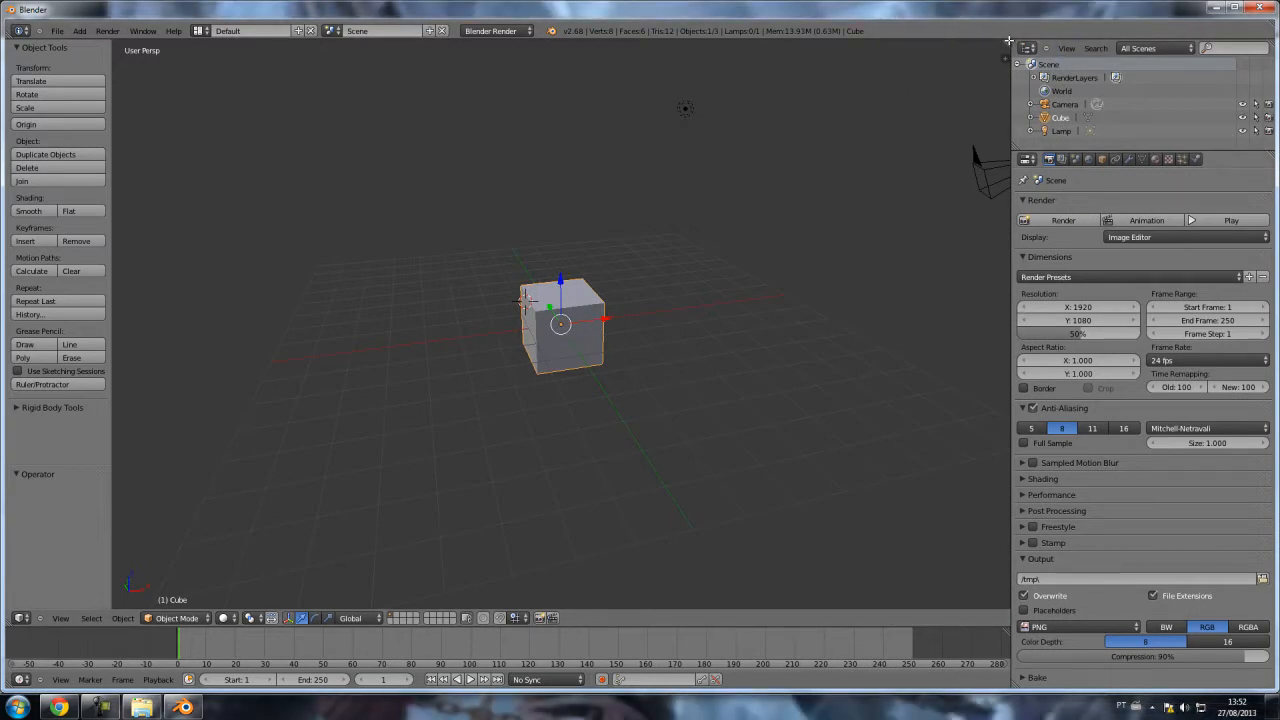
Step: Split the 3D view into two side-by-side areas, make the new one an Outliner, and merge it back into the 3D view
left_click_drag(1008, 42, 684, 223)
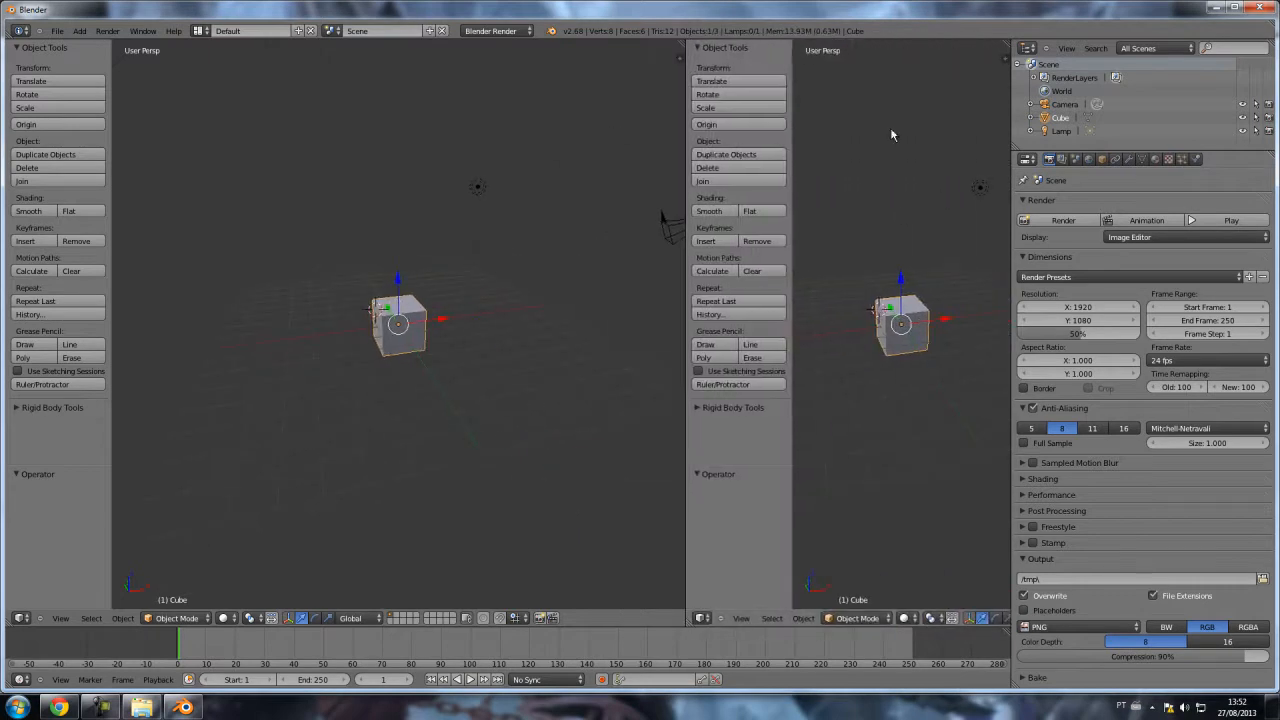
left_click(702, 619)
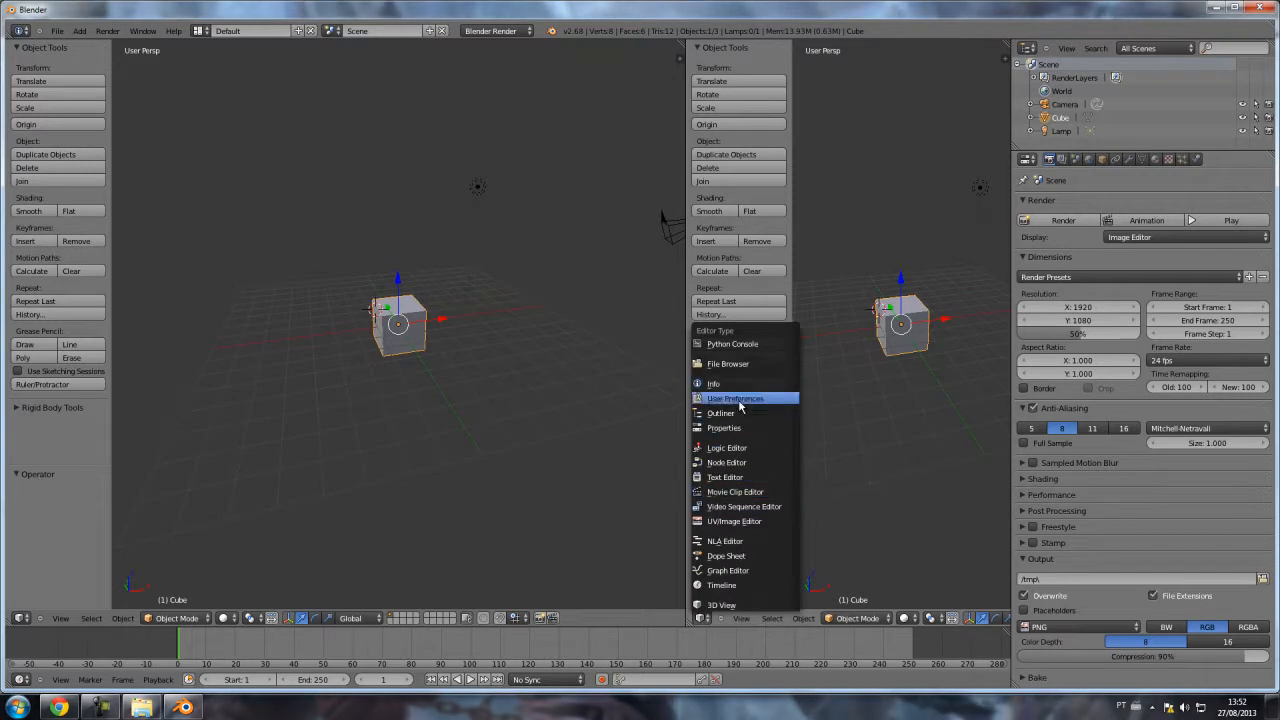
left_click(722, 413)
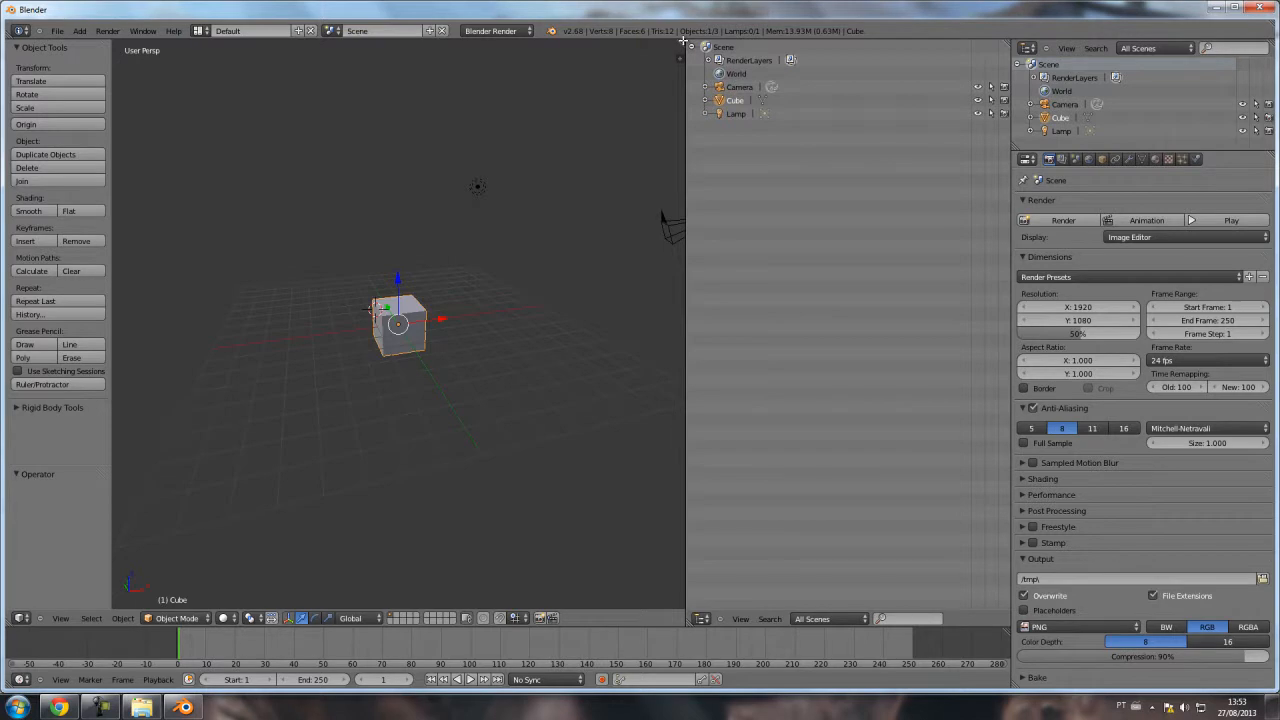
left_click_drag(688, 42, 929, 128)
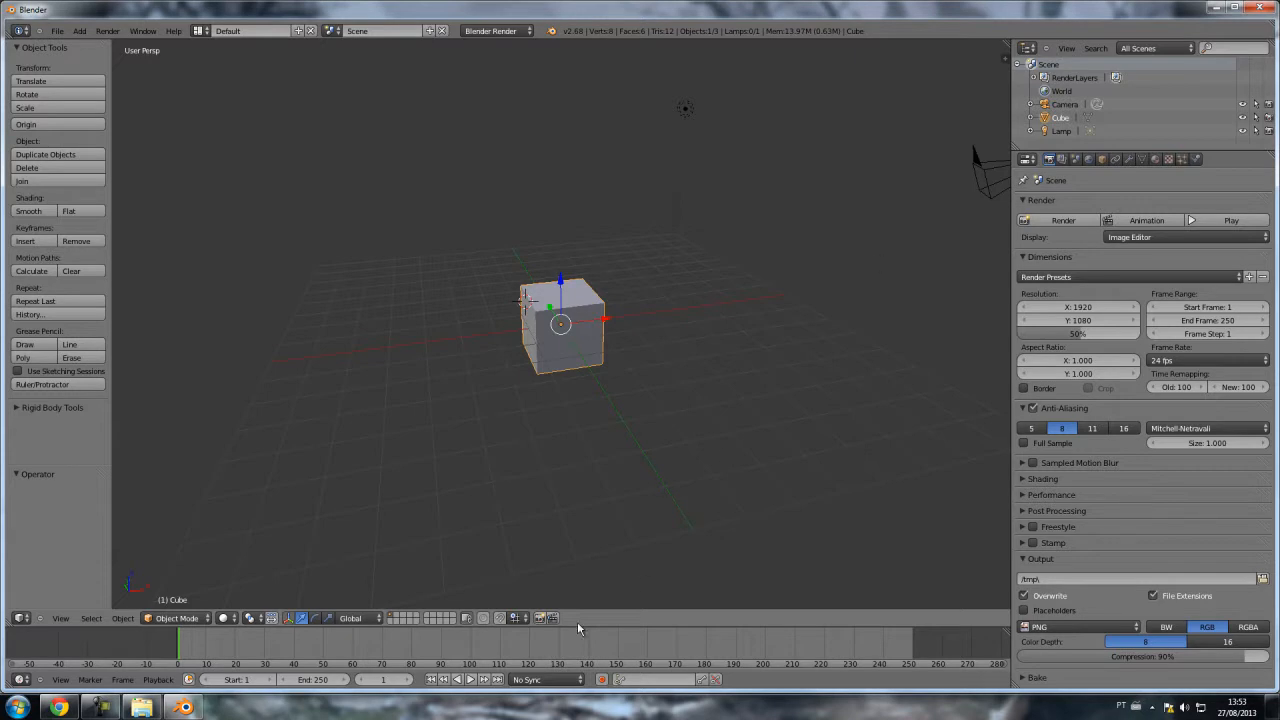
Step: Look along the timeline's frame range and examine the interaction modes available for the cube, staying in Object Mode
middle_click_drag(308, 651, 428, 632)
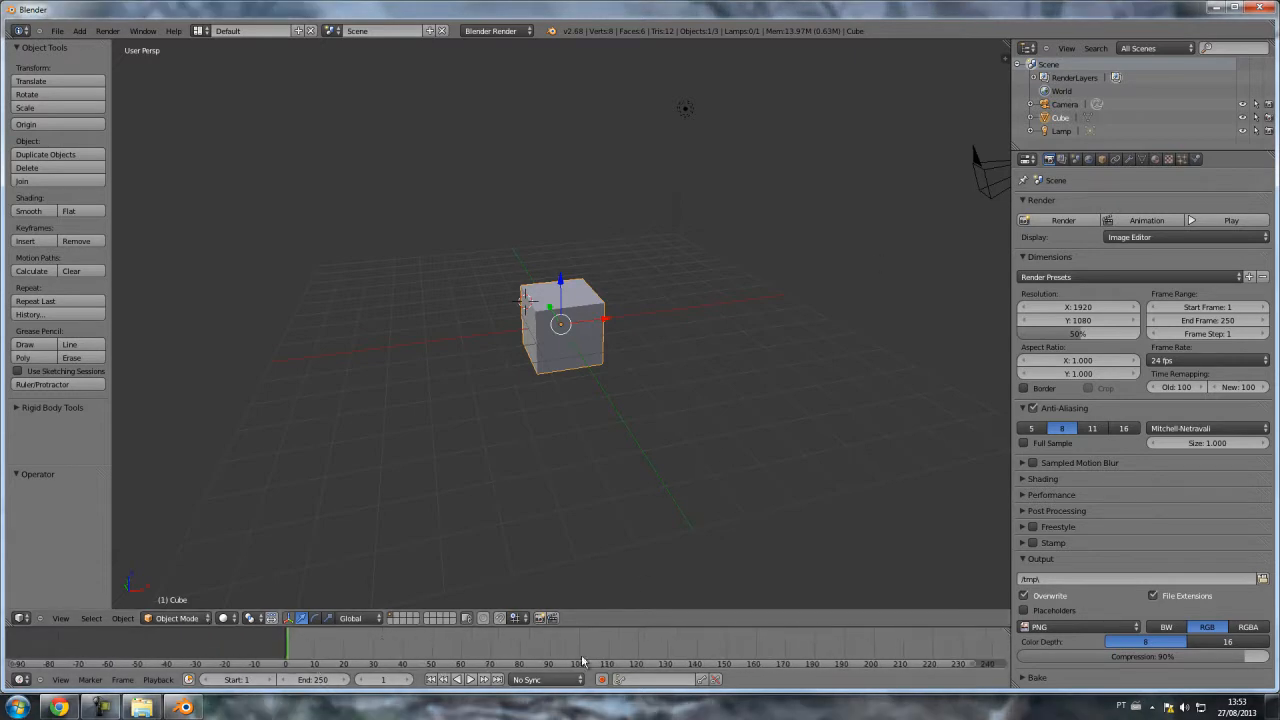
middle_click_drag(290, 658, 202, 660)
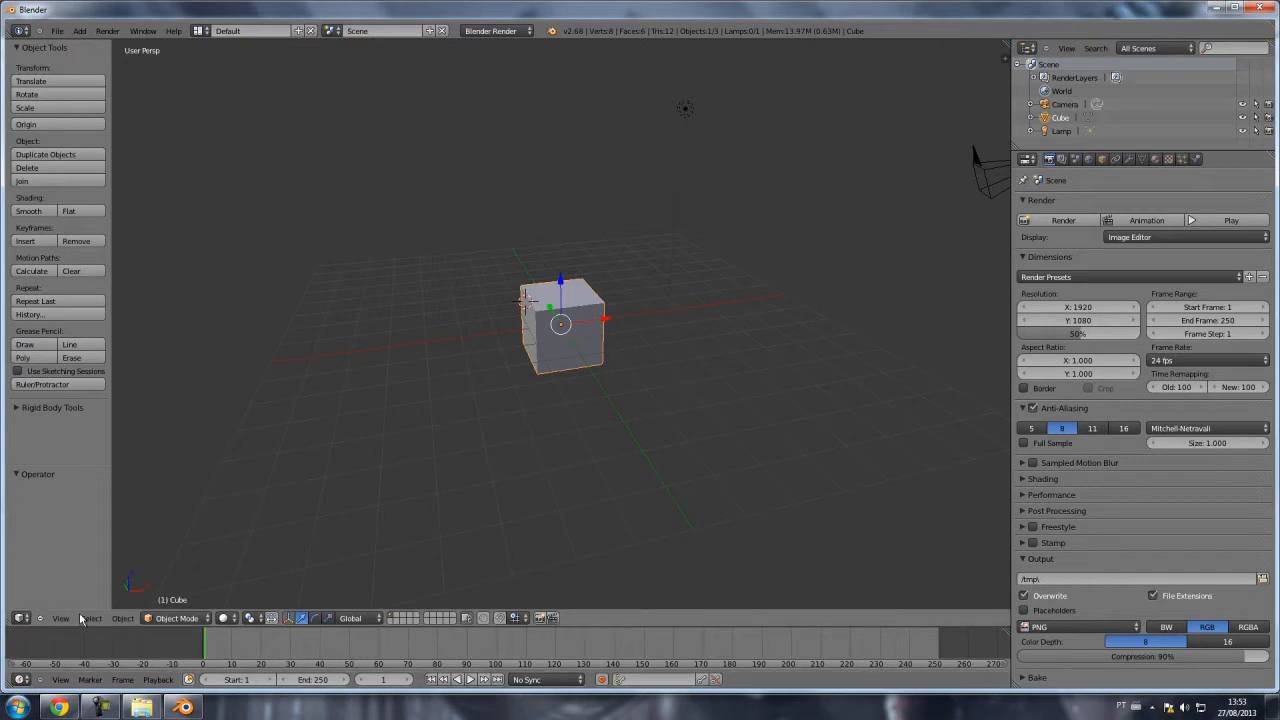
left_click(172, 618)
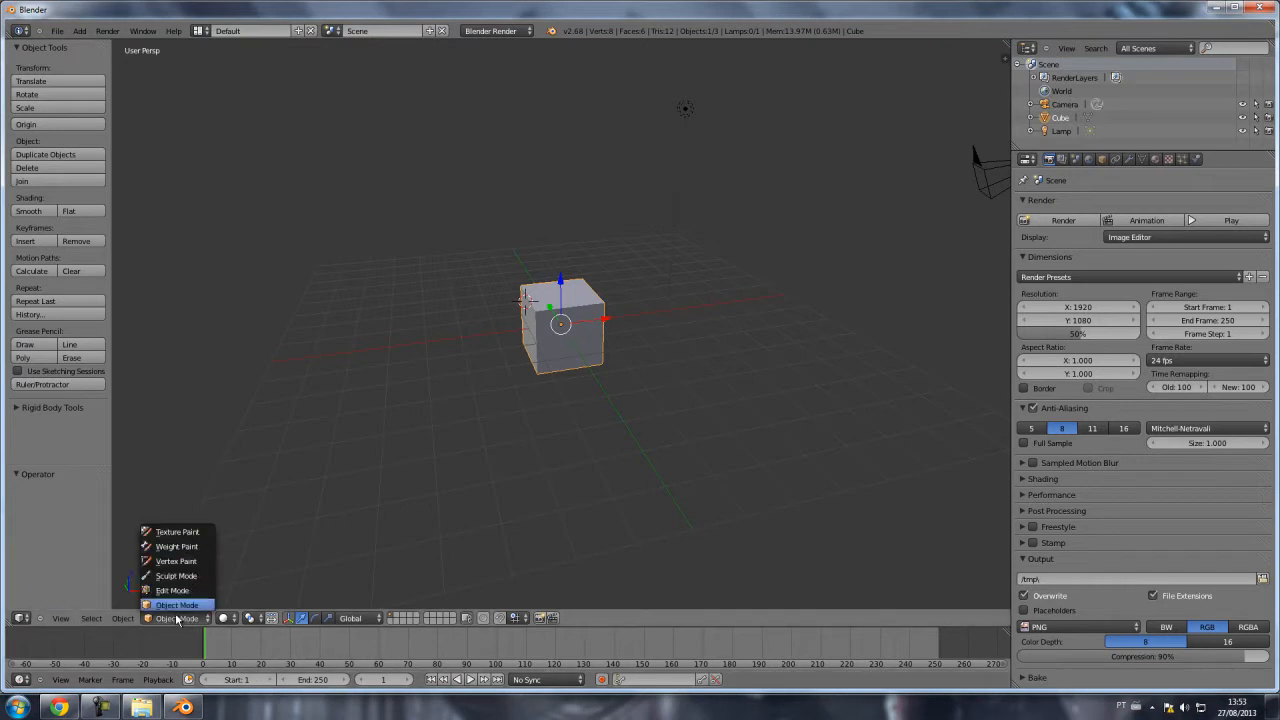
left_click(175, 625)
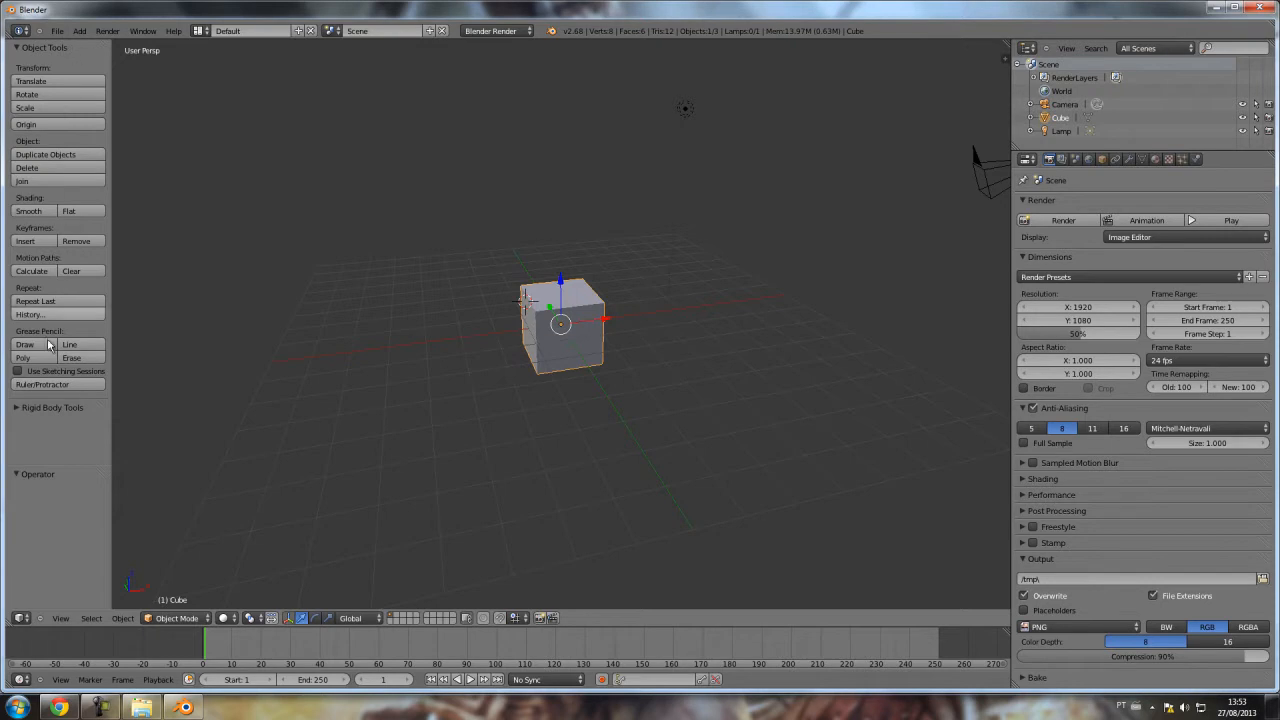
Step: Select the lamp and the cube in turn in the 3D view to compare their Object Tools
right_click(684, 110)
right_click(585, 312)
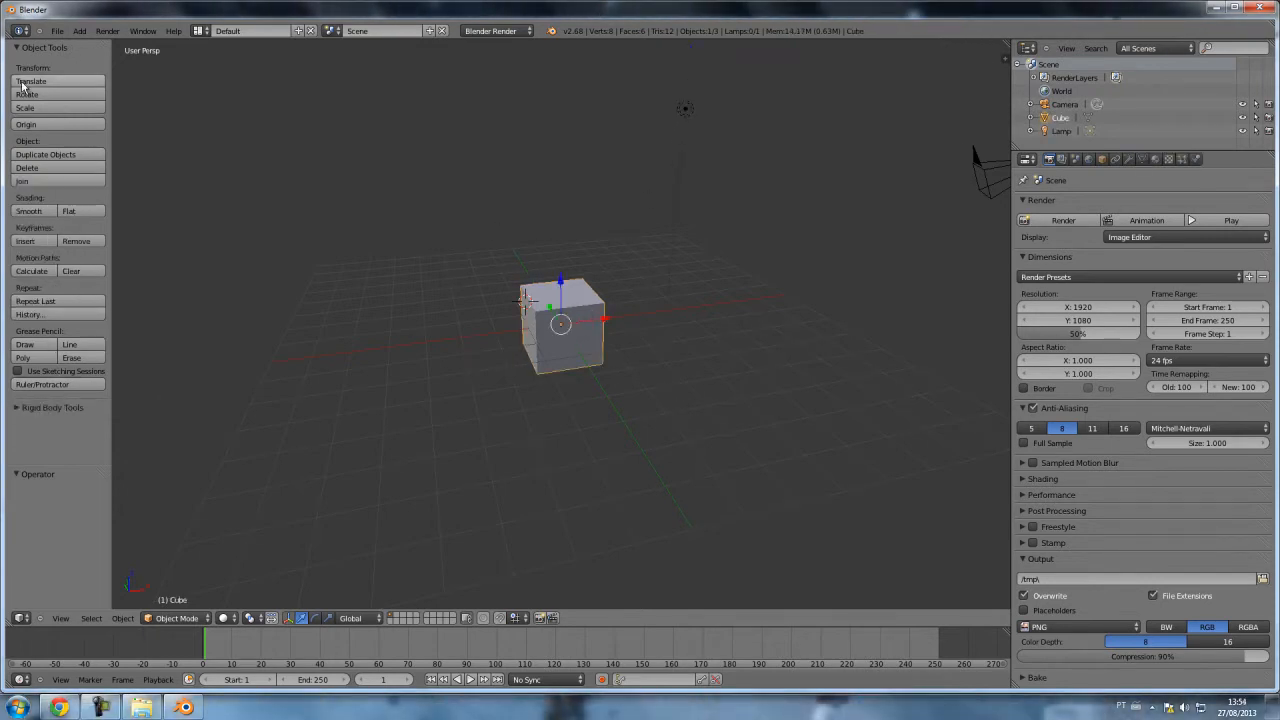